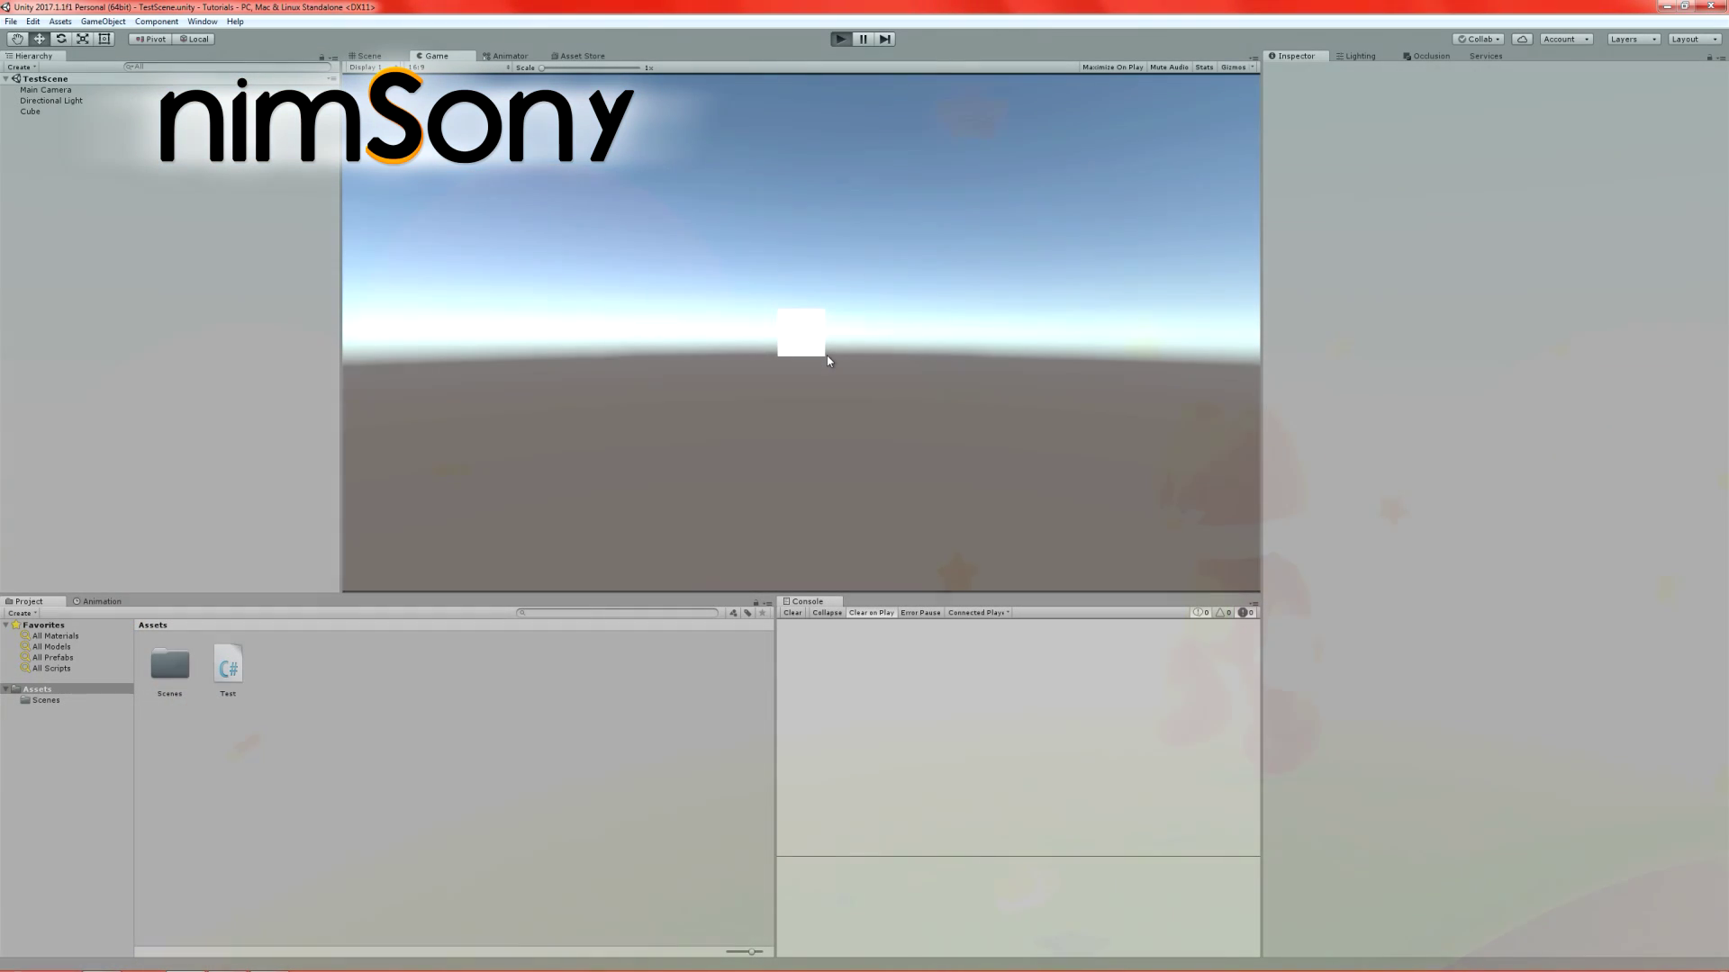
- Run the scene in play mode briefly and stop it
key(ctrl+p)
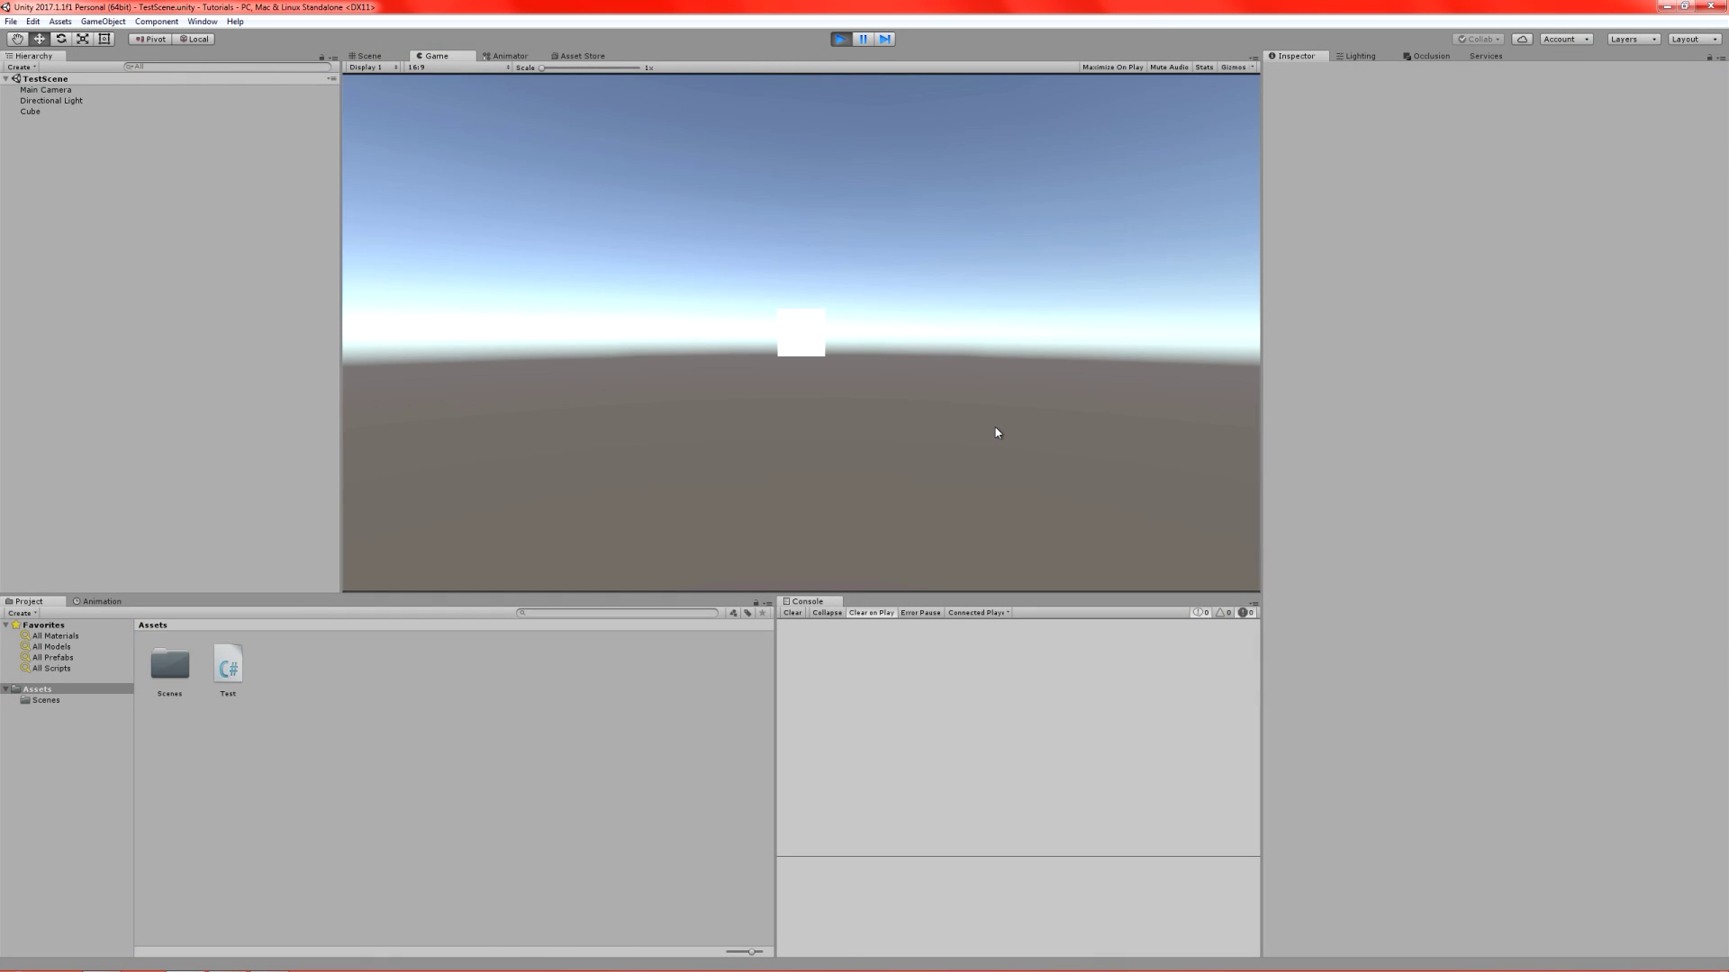
key(ctrl+p)
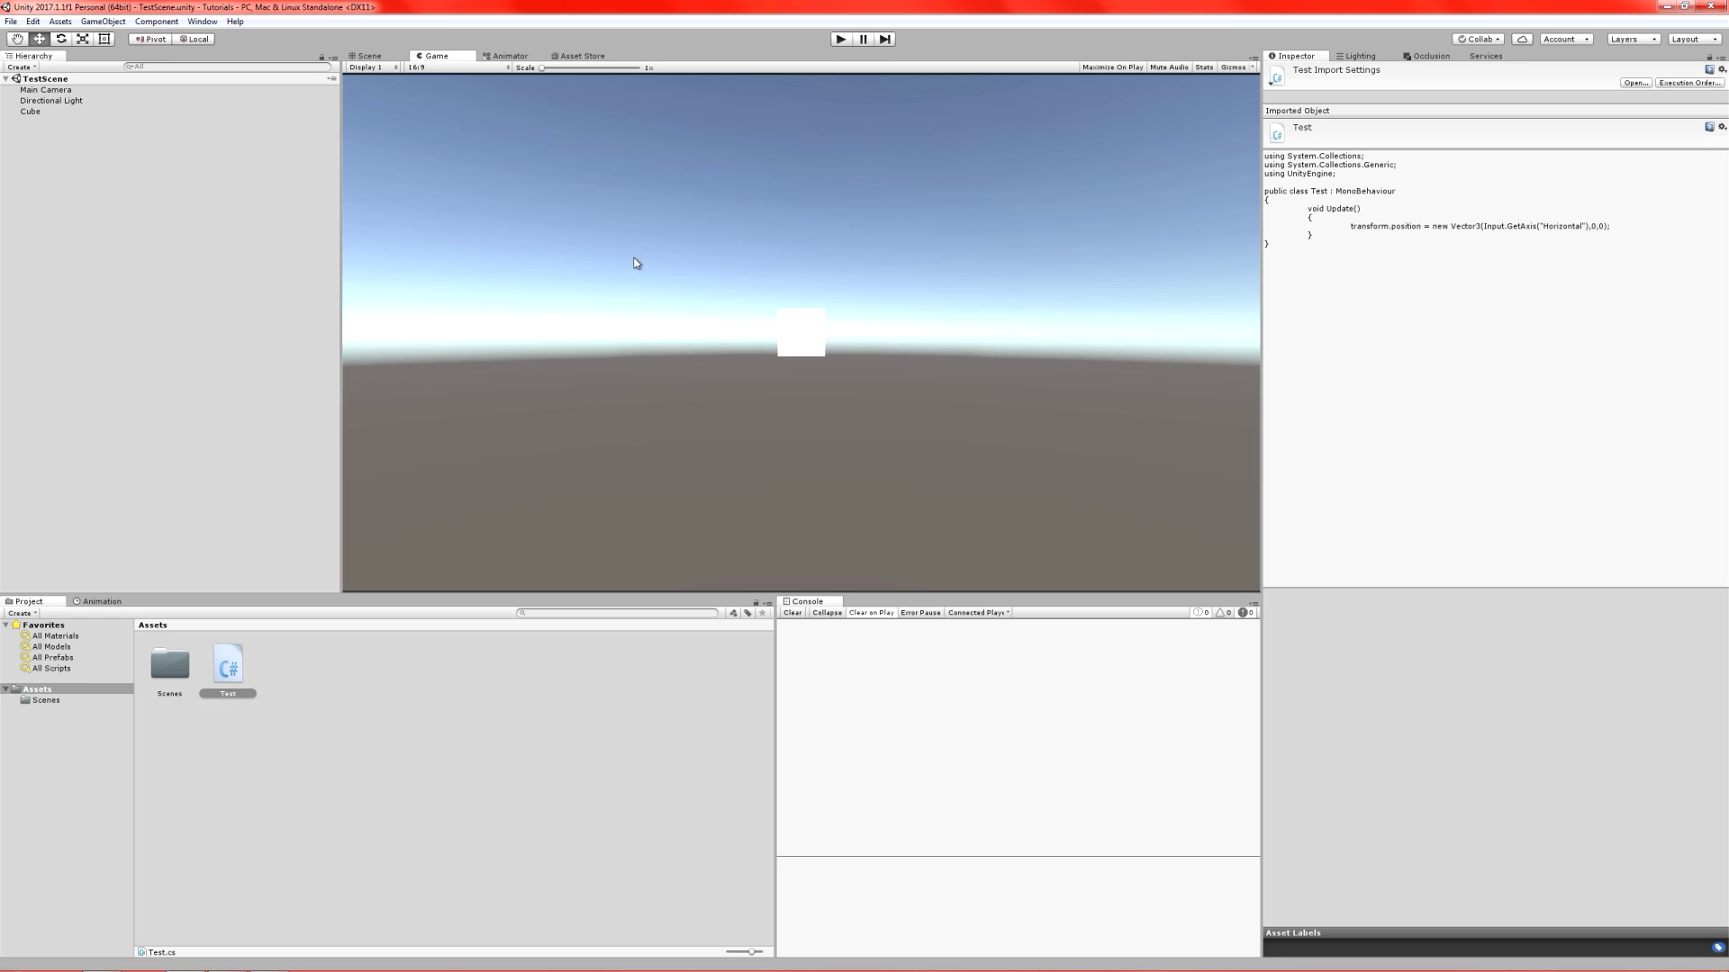
- Open the project's Input settings, collapse the second Horizontal axis and examine the keyboard Horizontal and Vertical axes, including the Vertical Gravity
click(32, 21)
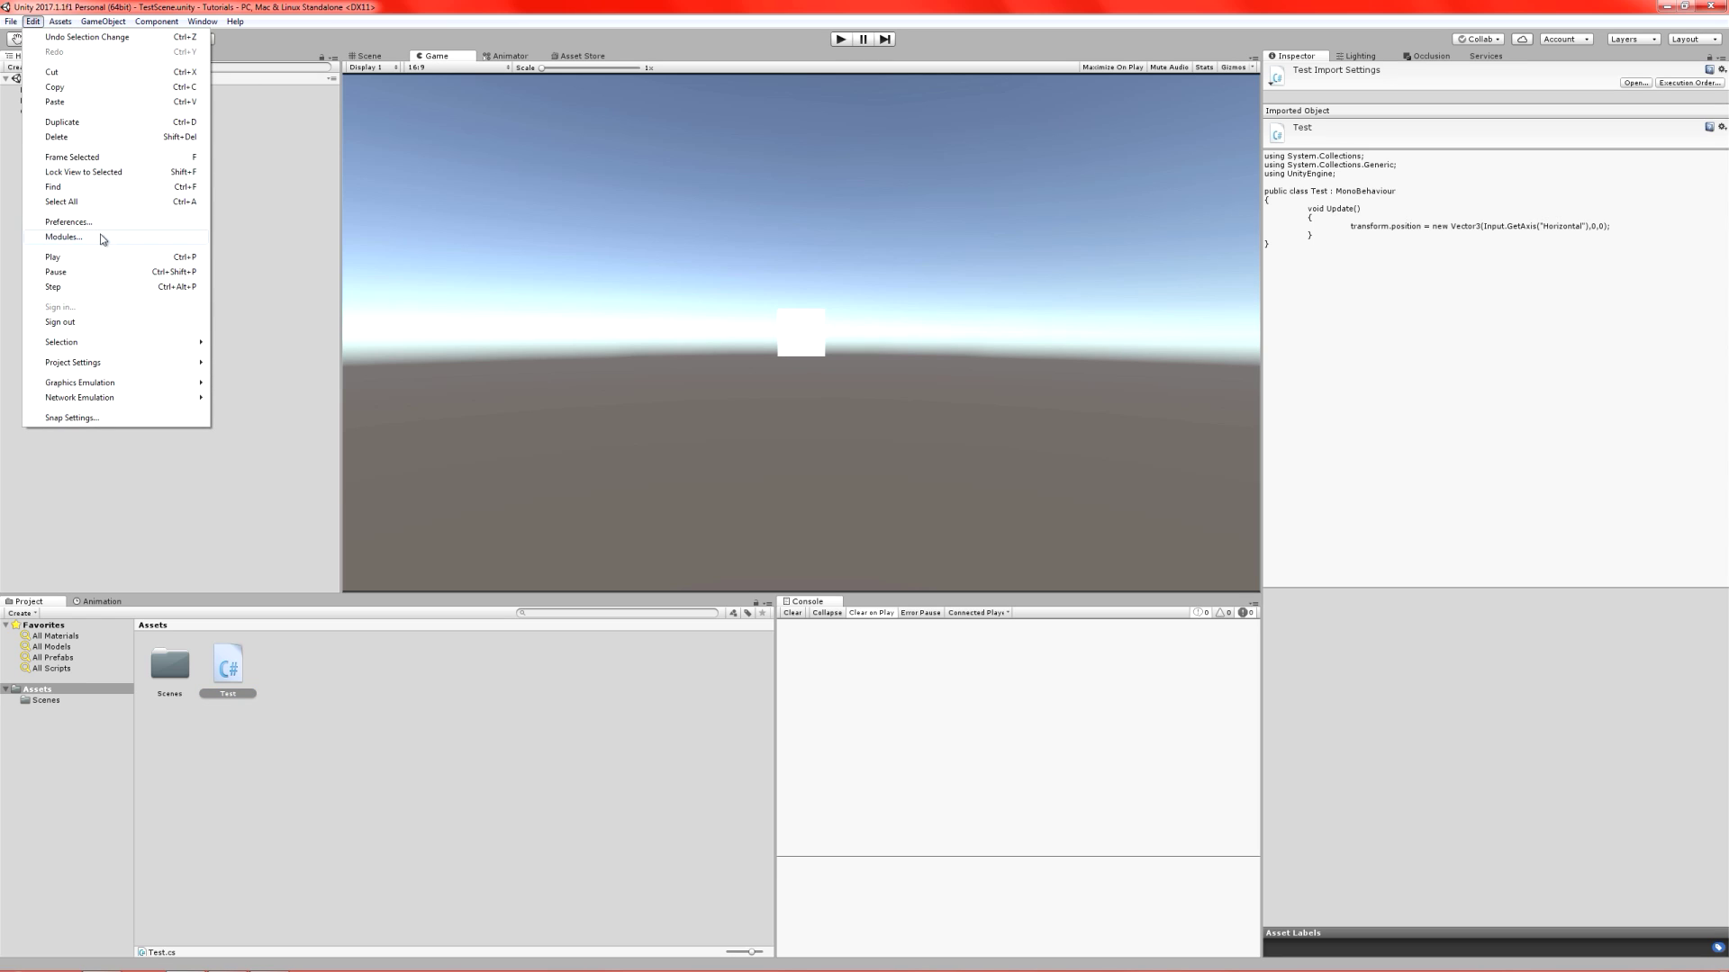
mouse_move(156, 366)
click(266, 365)
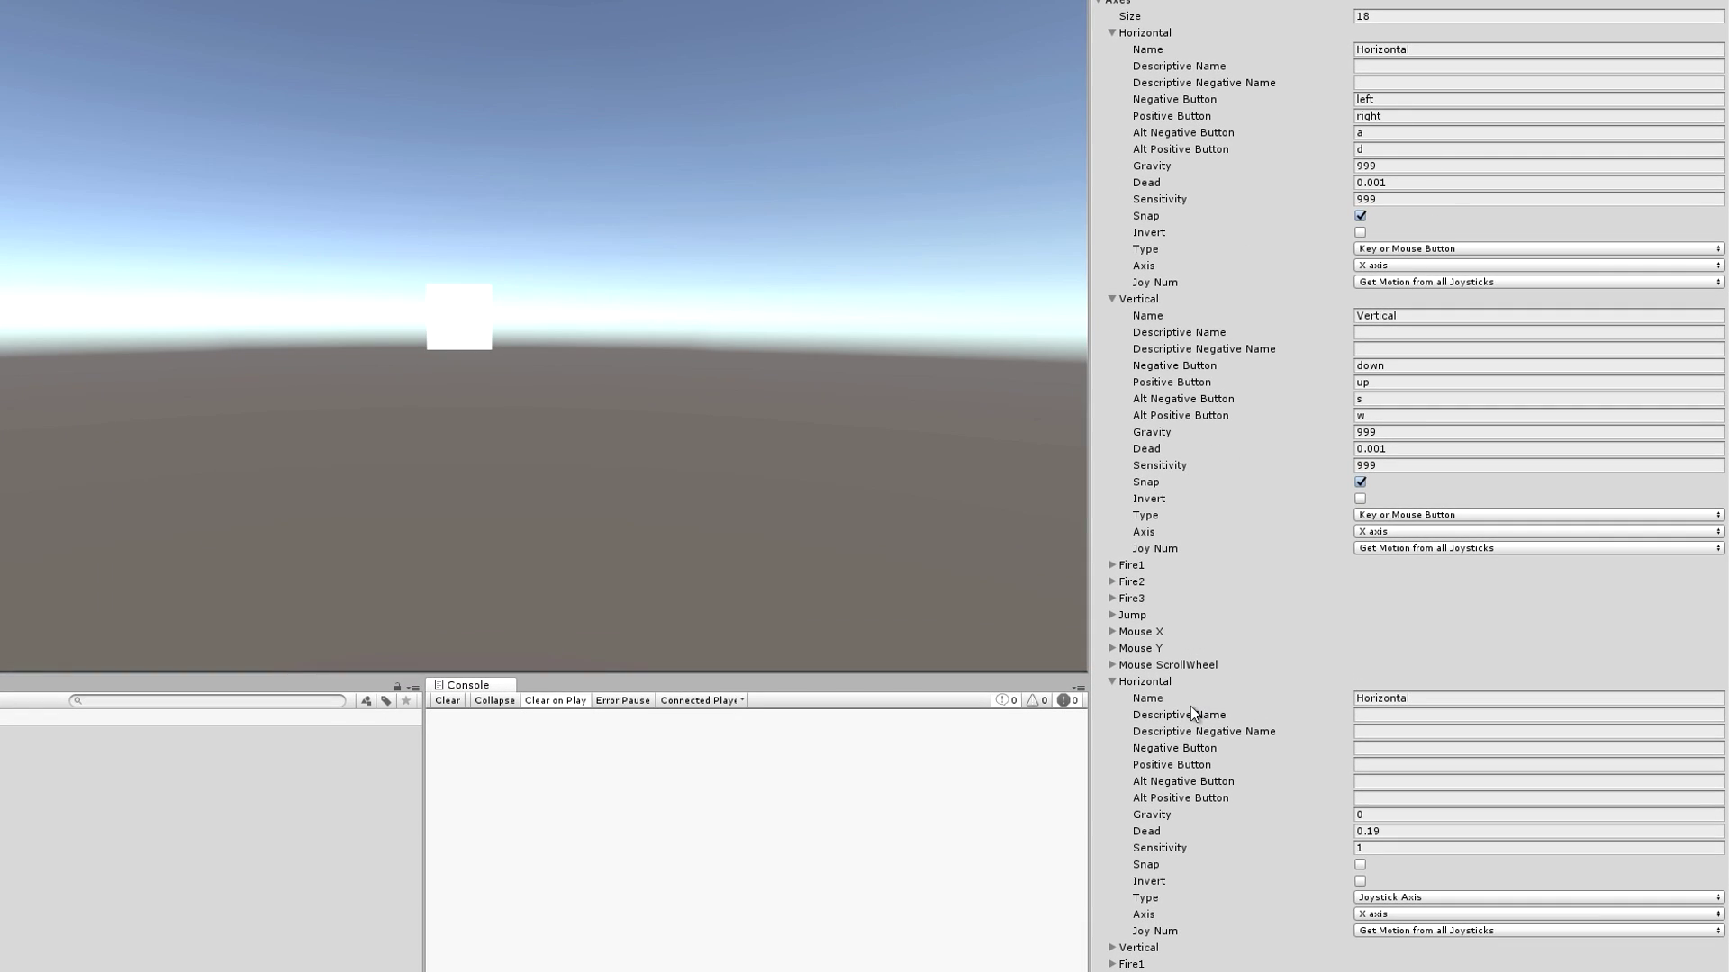
click(1148, 682)
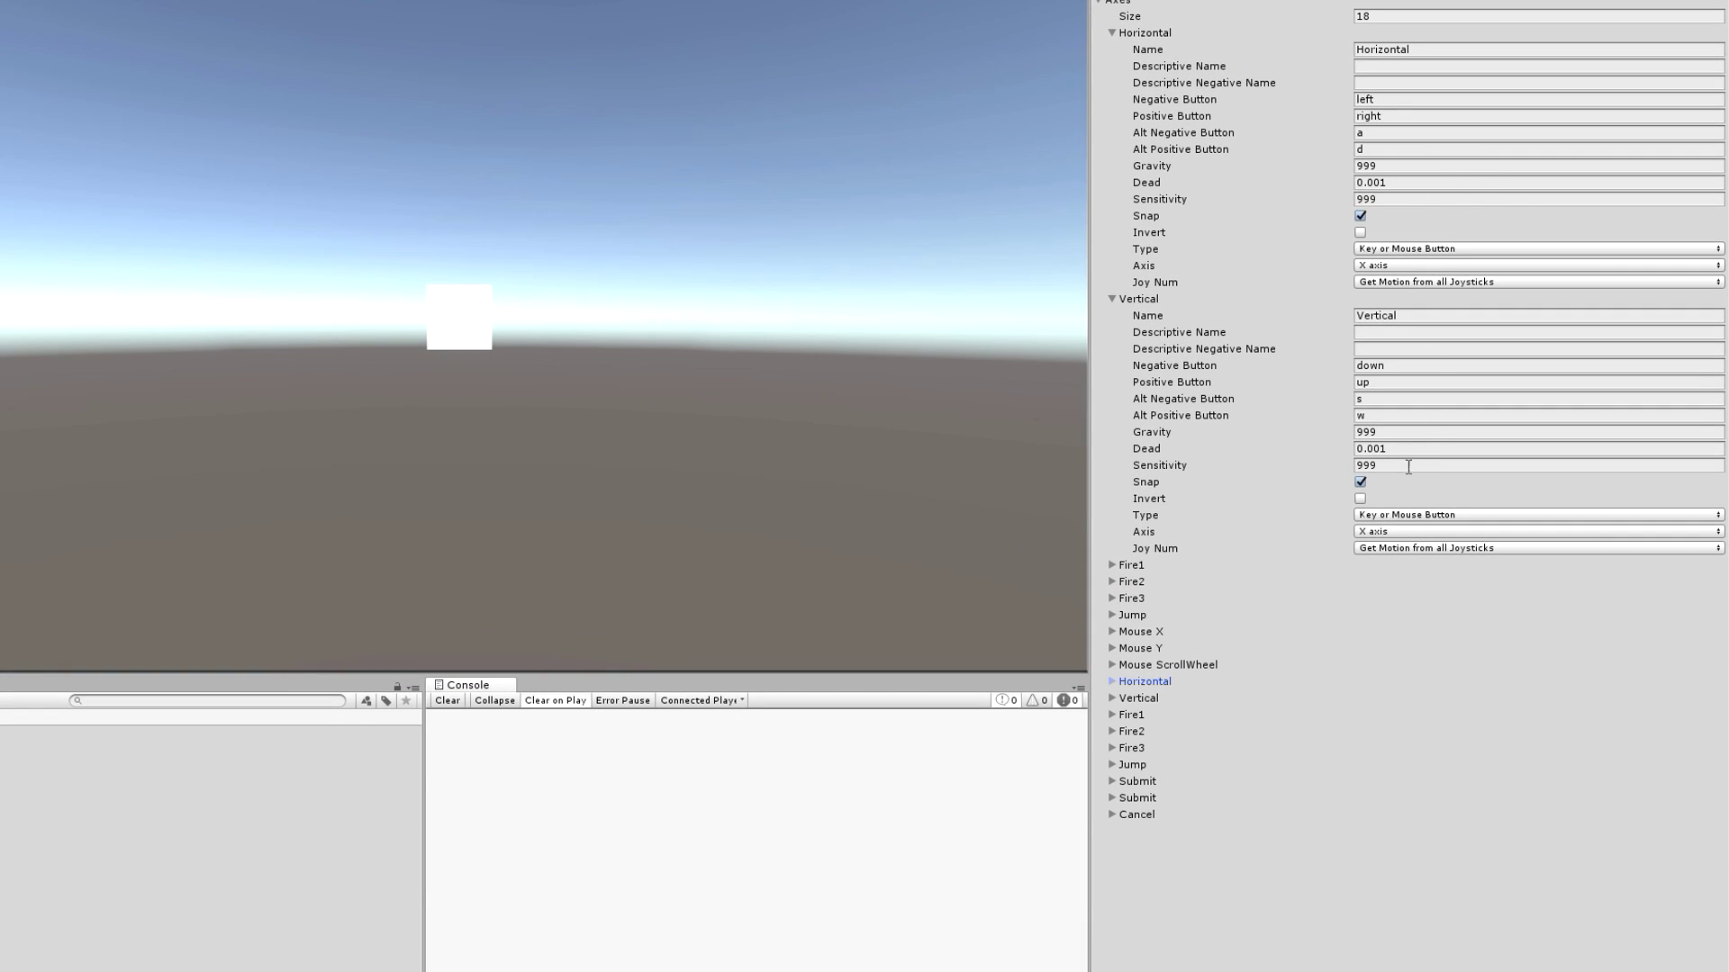
click(1394, 435)
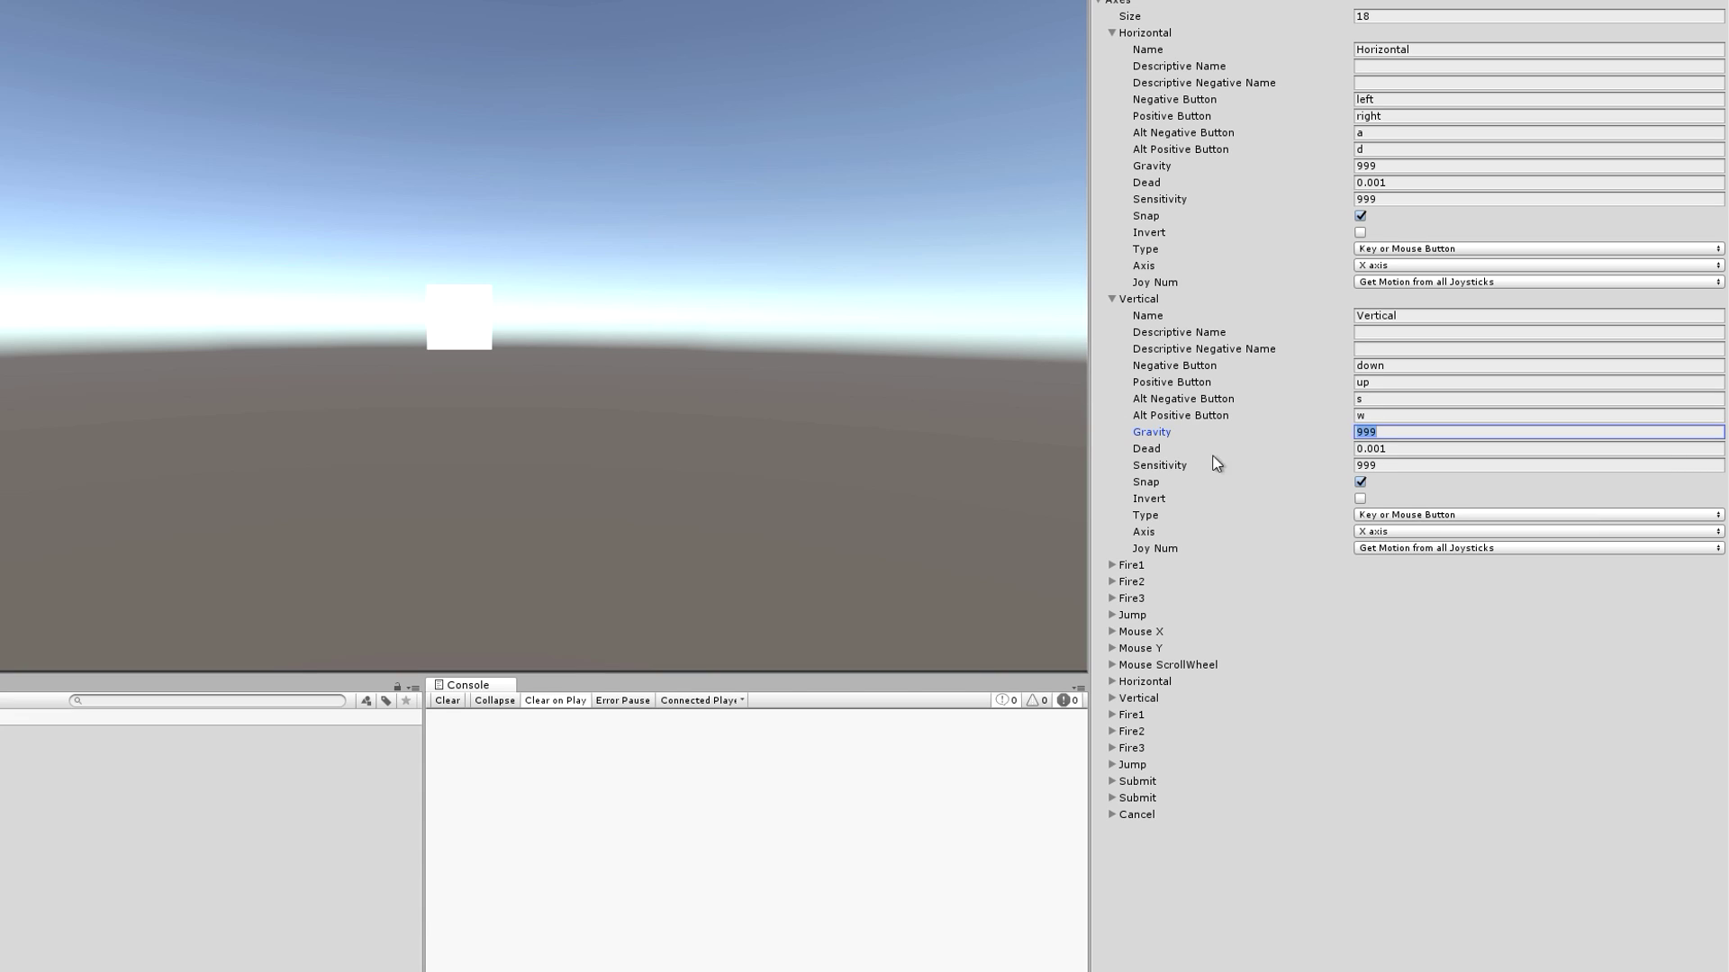
click(710, 427)
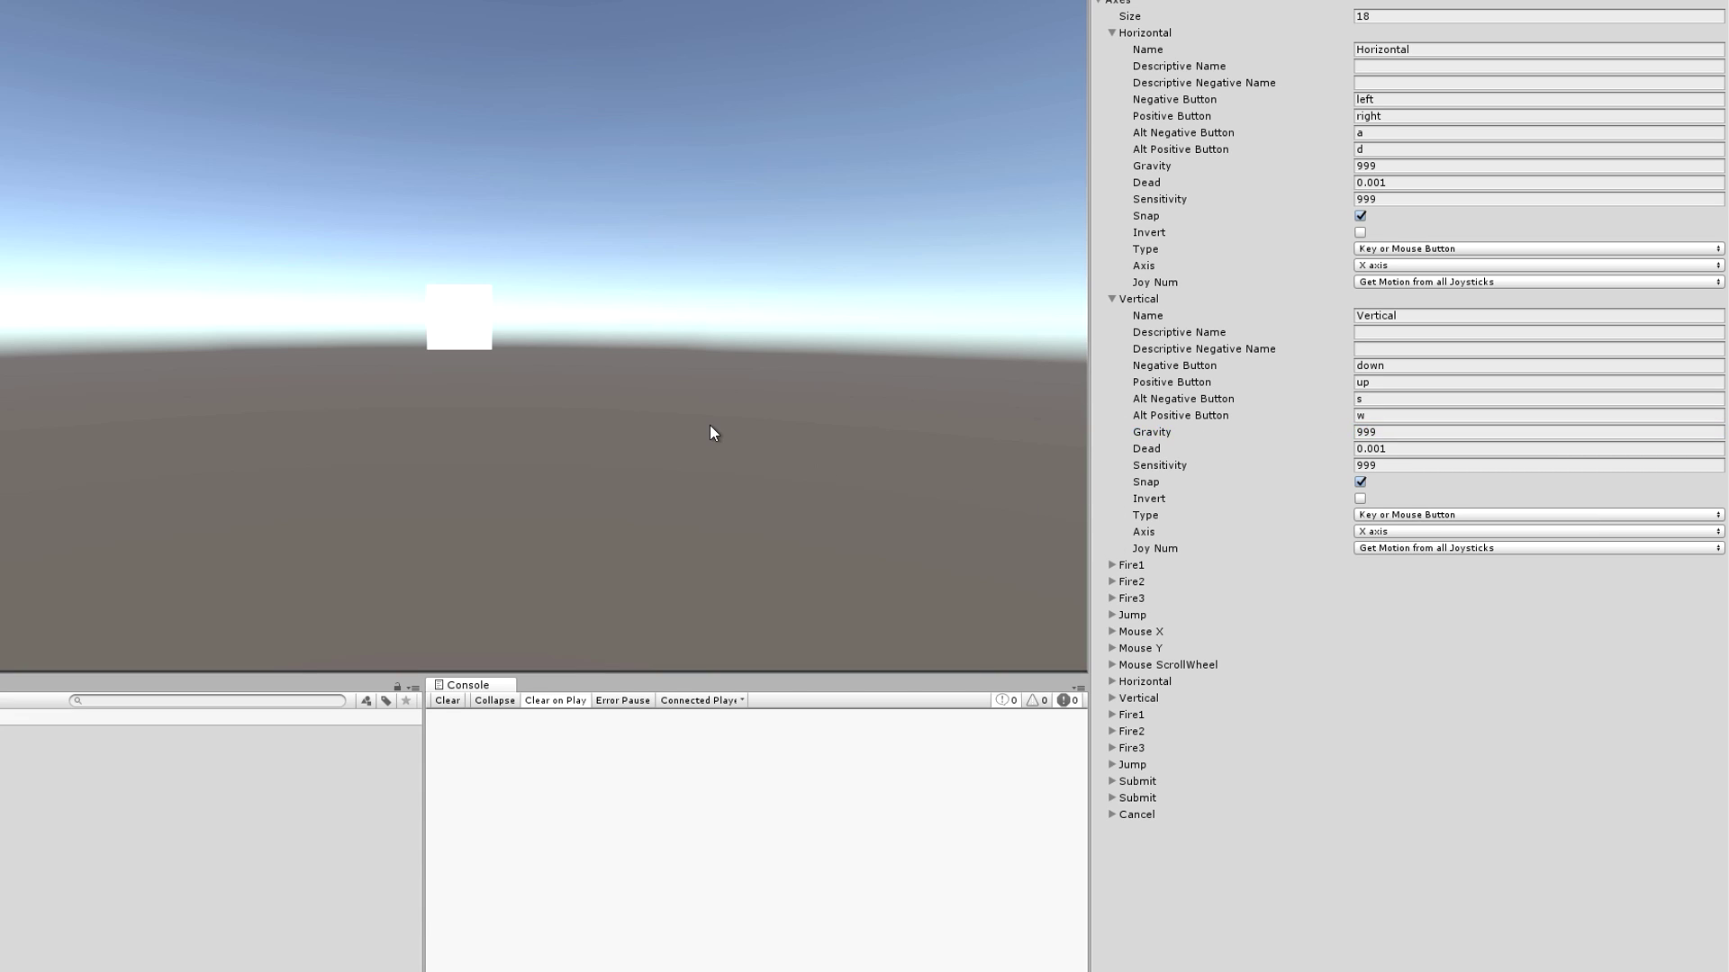
- Switch to the Test.cs script in Notepad++ and declare a field "Vector2 input;" above Update, followed by a blank line
click(79, 809)
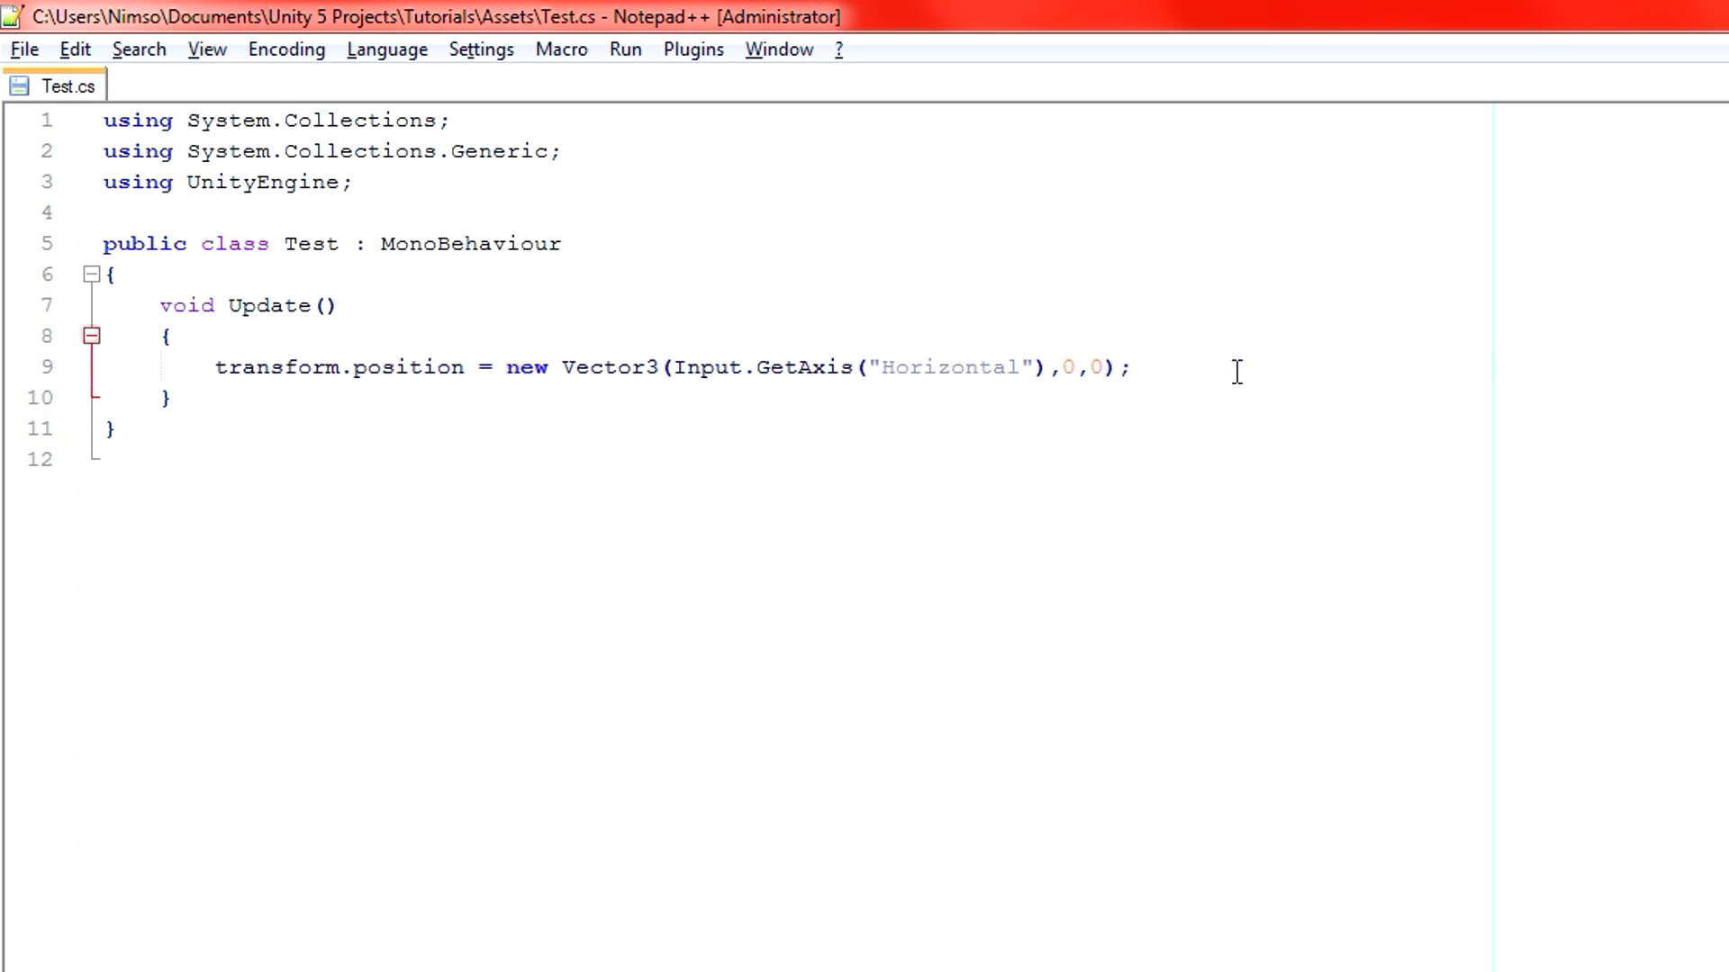
key(Up)
key(Up)
key(Return)
text(v)
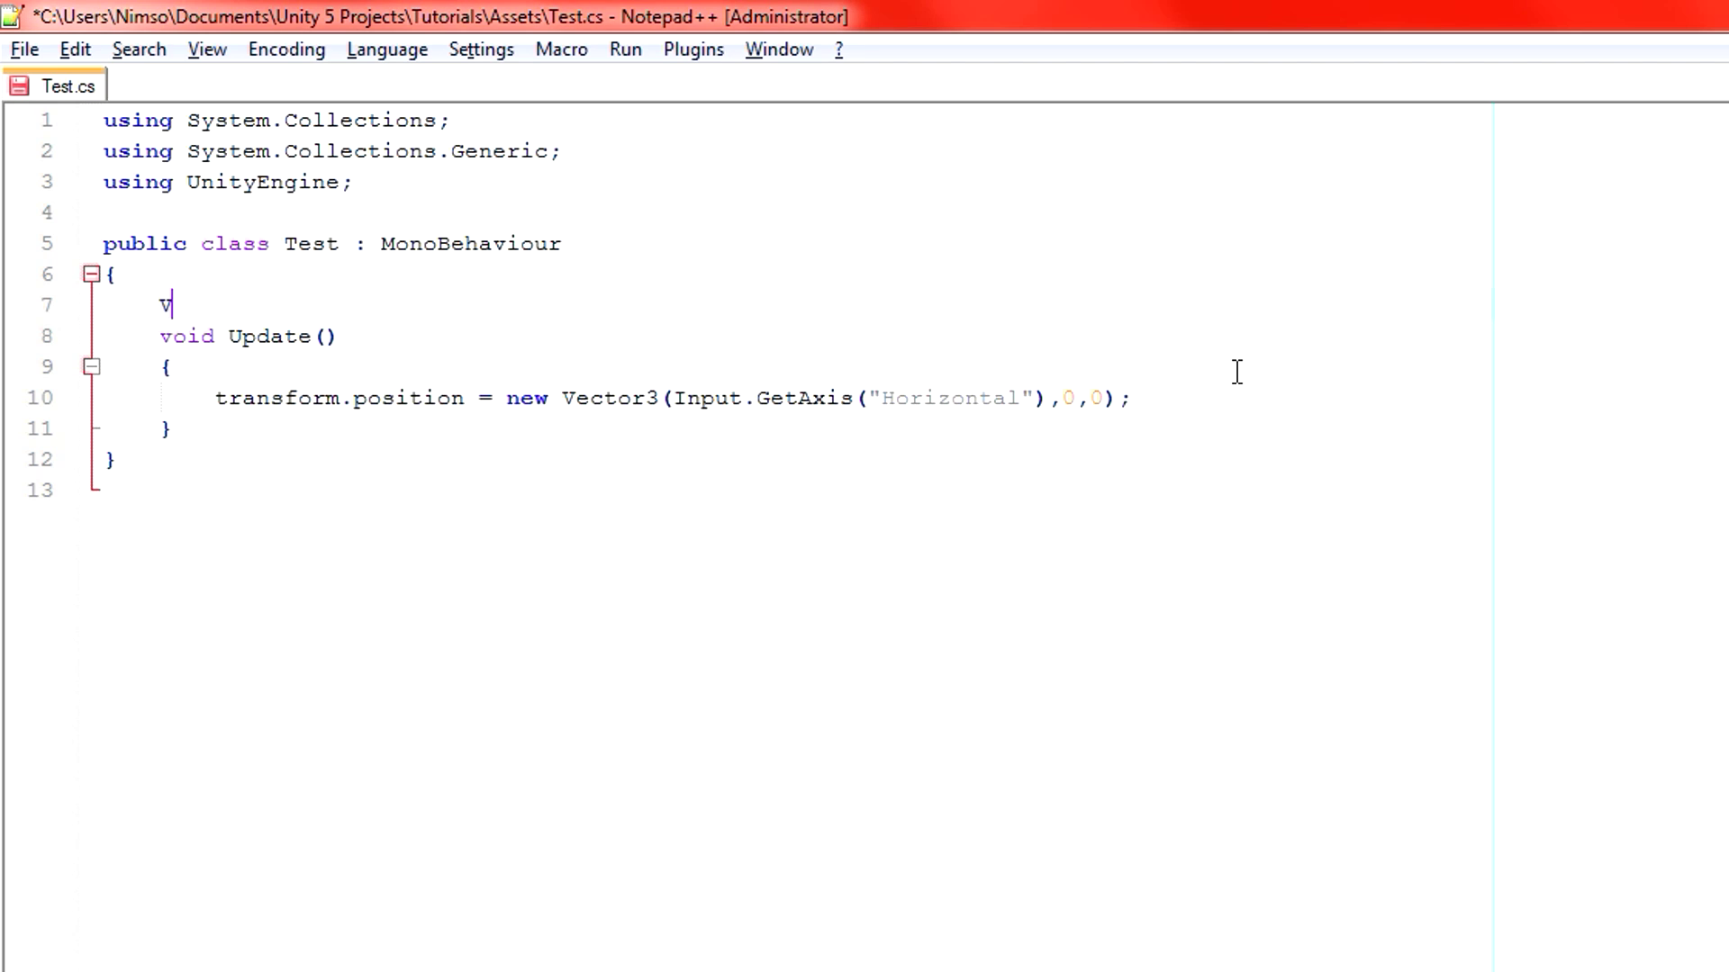
text(ector2 input;)
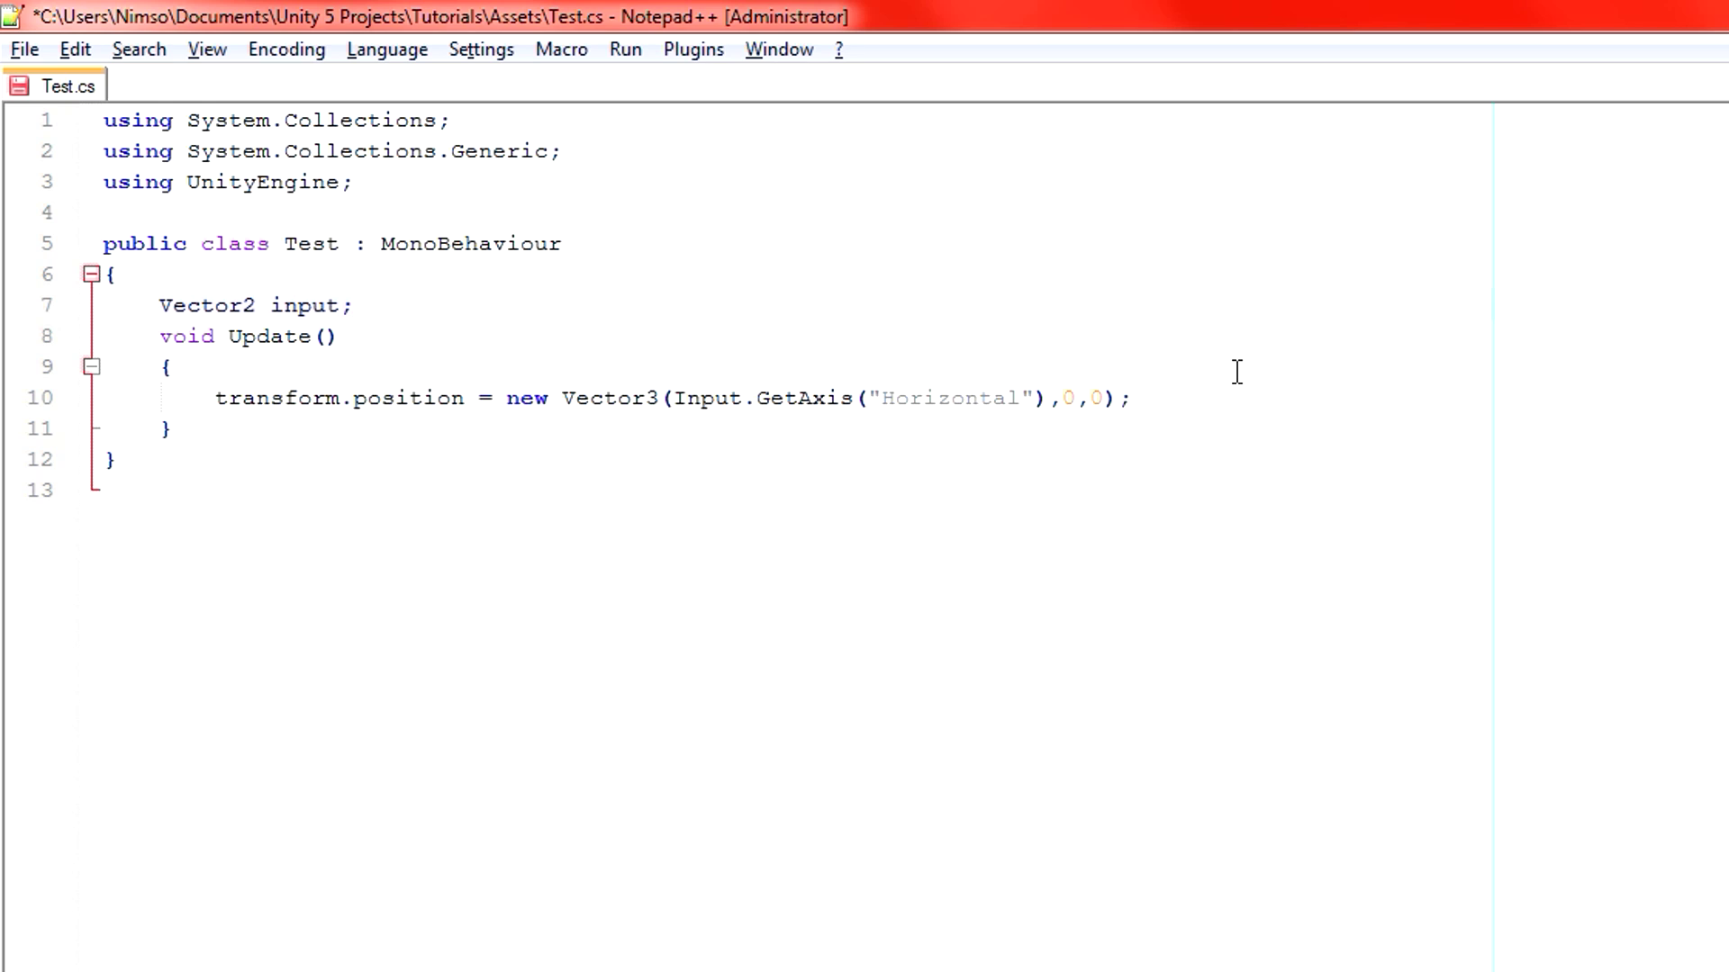
key(Return)
- Add the assignment "input = new Vector2();" at the start of Update, separated from the transform.position line by a blank line
key(Down)
key(Down)
key(End)
key(Return)
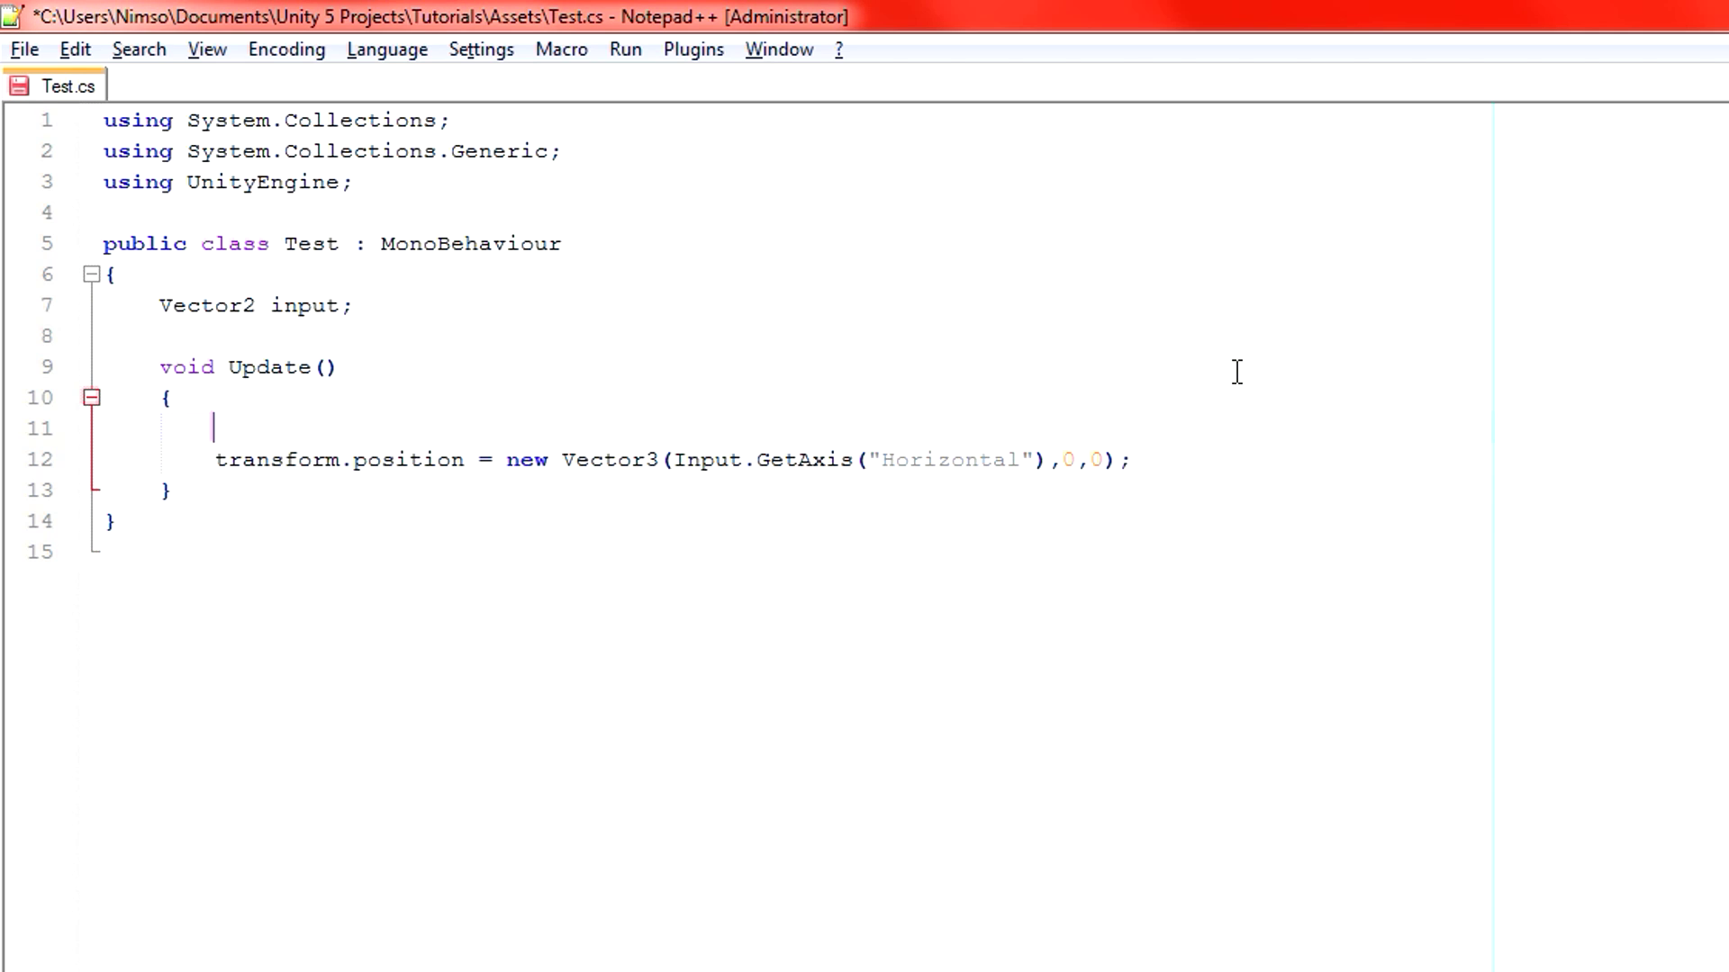
key(Return)
key(Up)
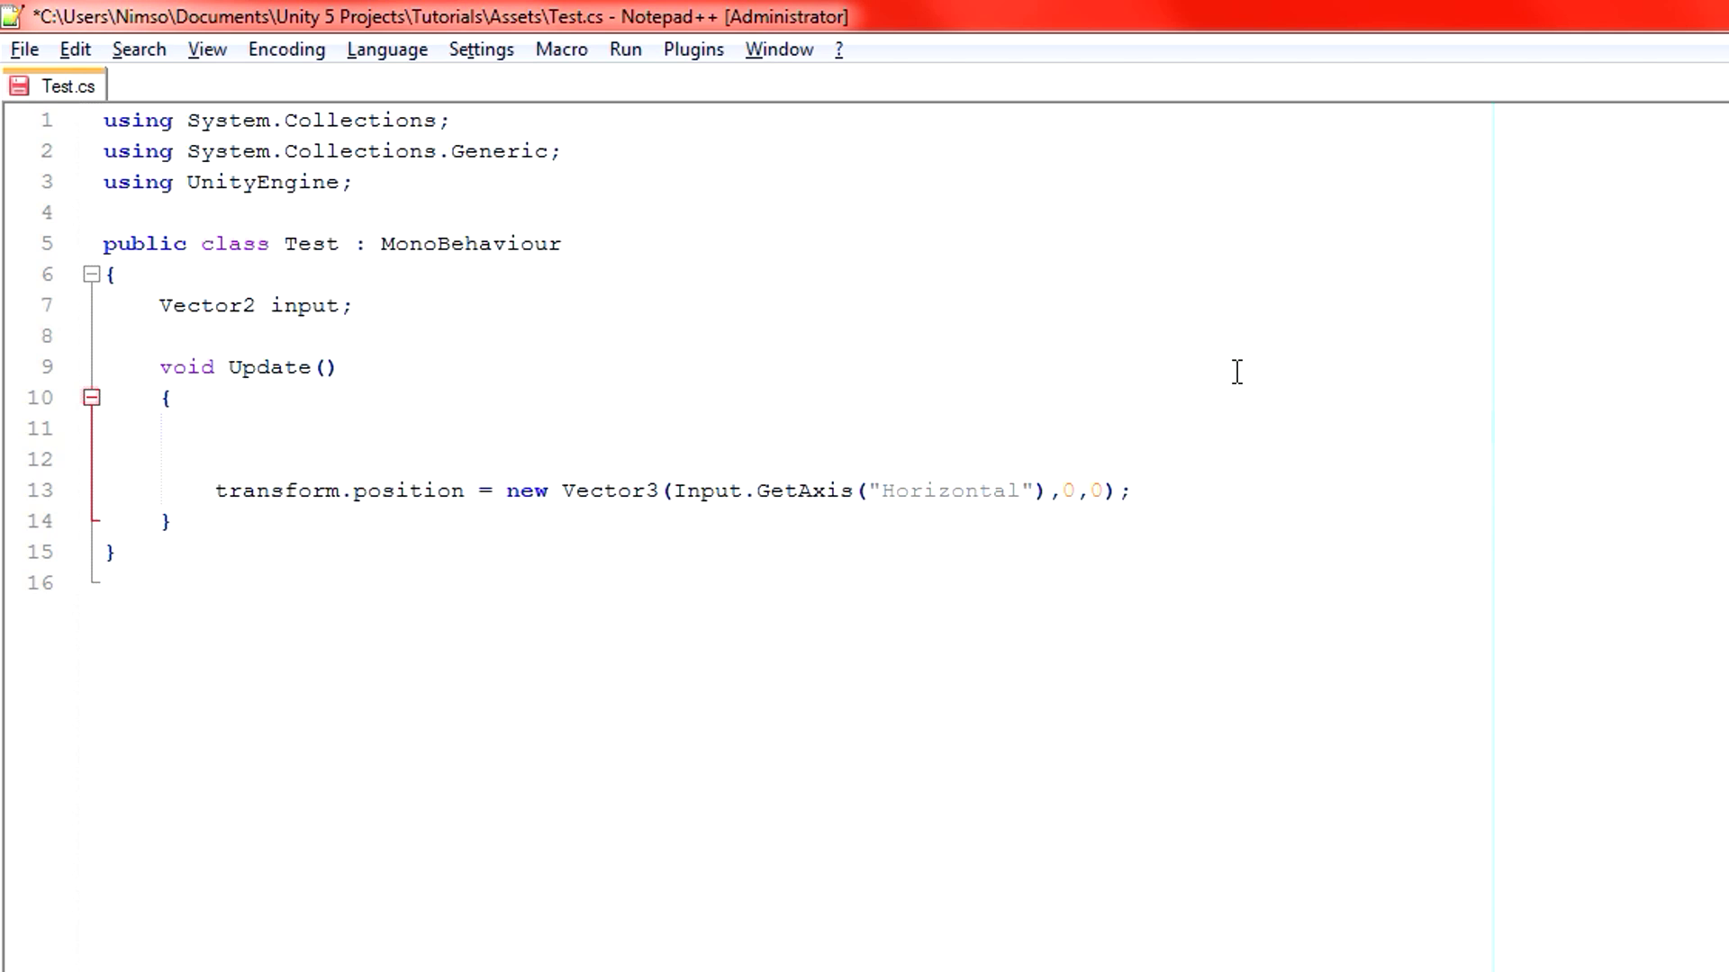
text(input =)
drag(1048, 490, 674, 493)
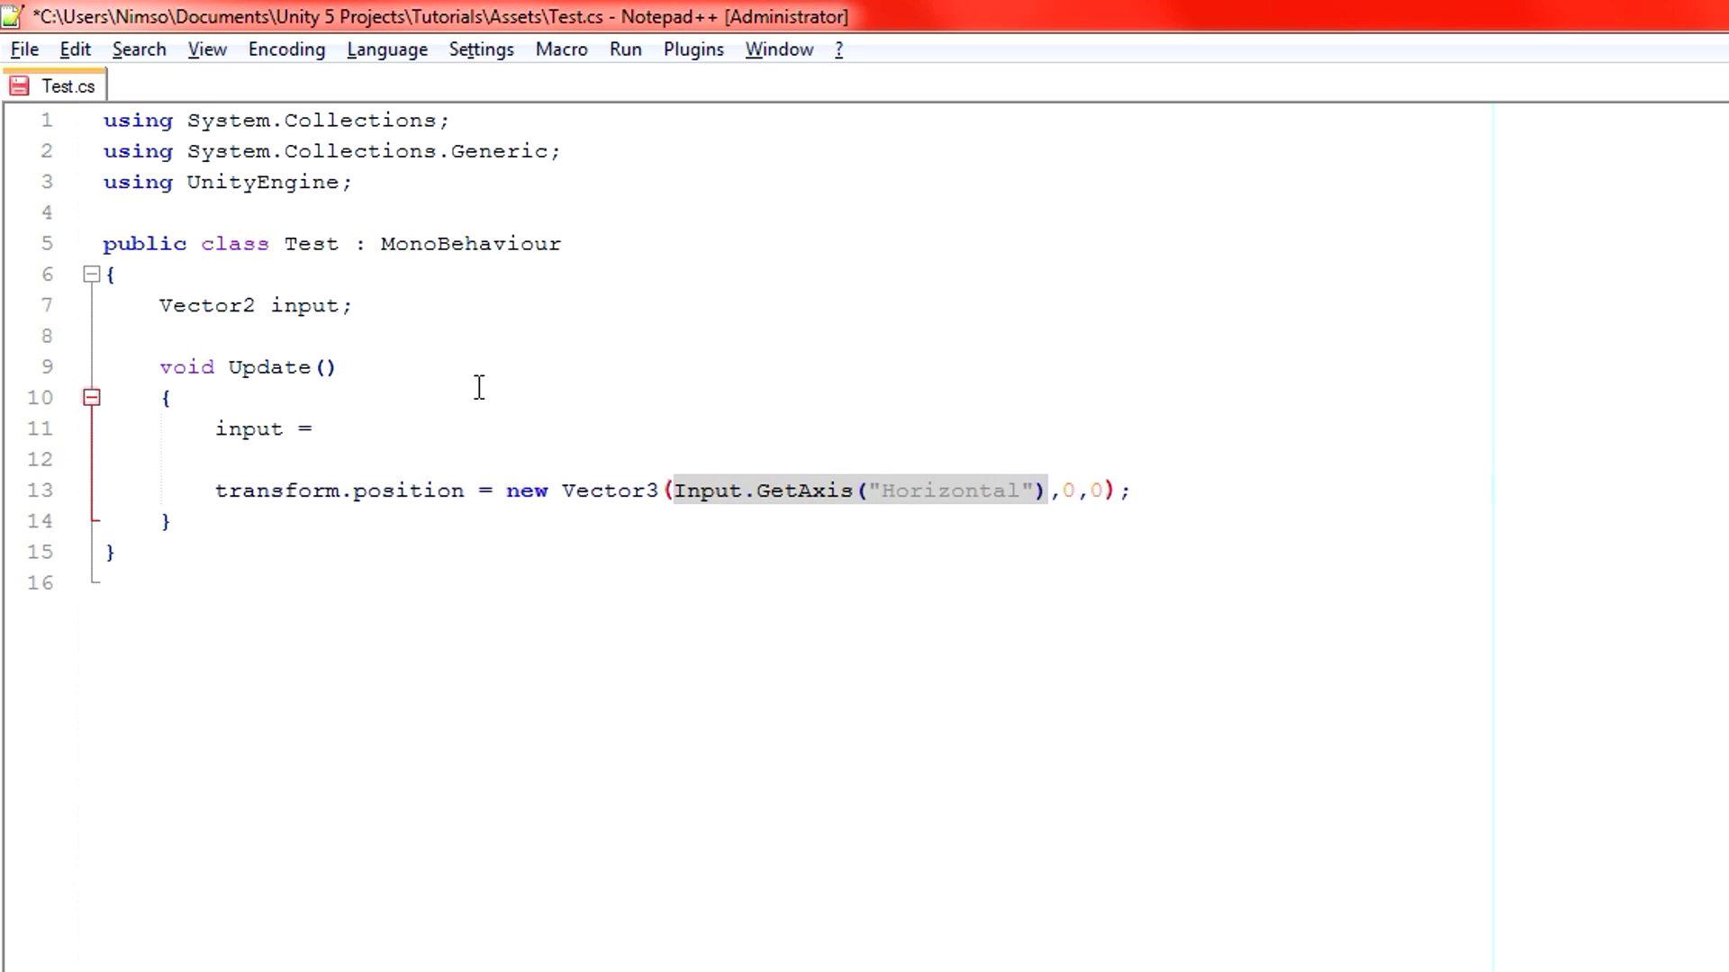
click(429, 430)
text(n)
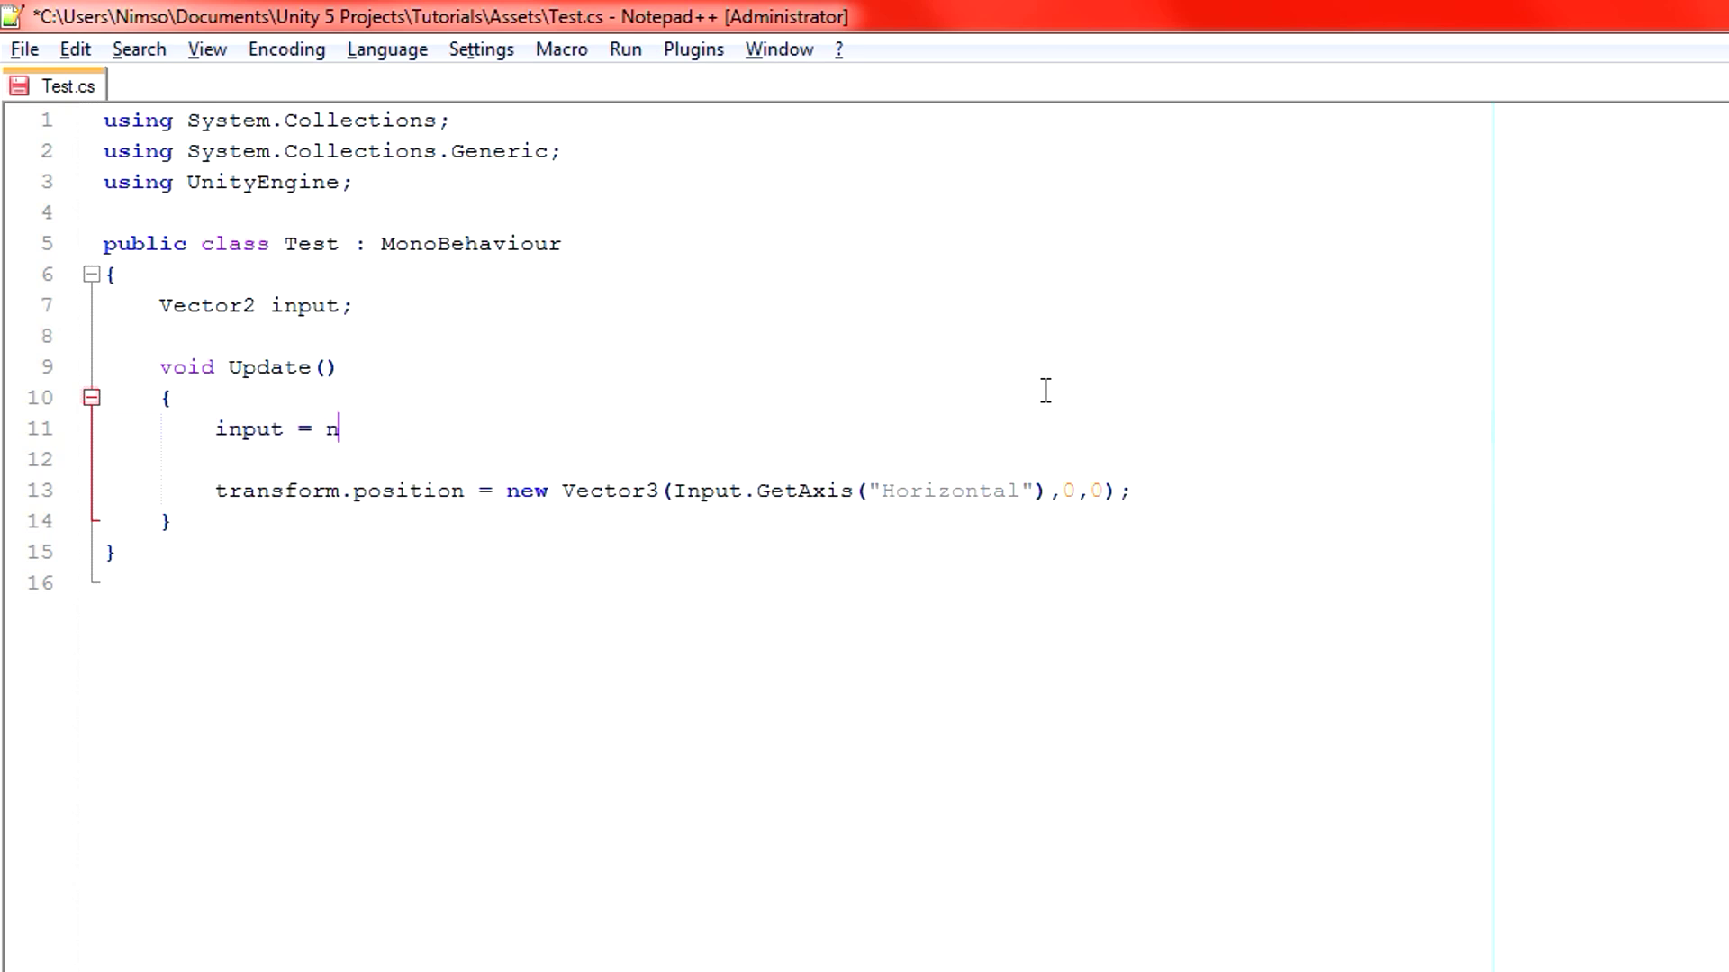
text(ew Vector2();)
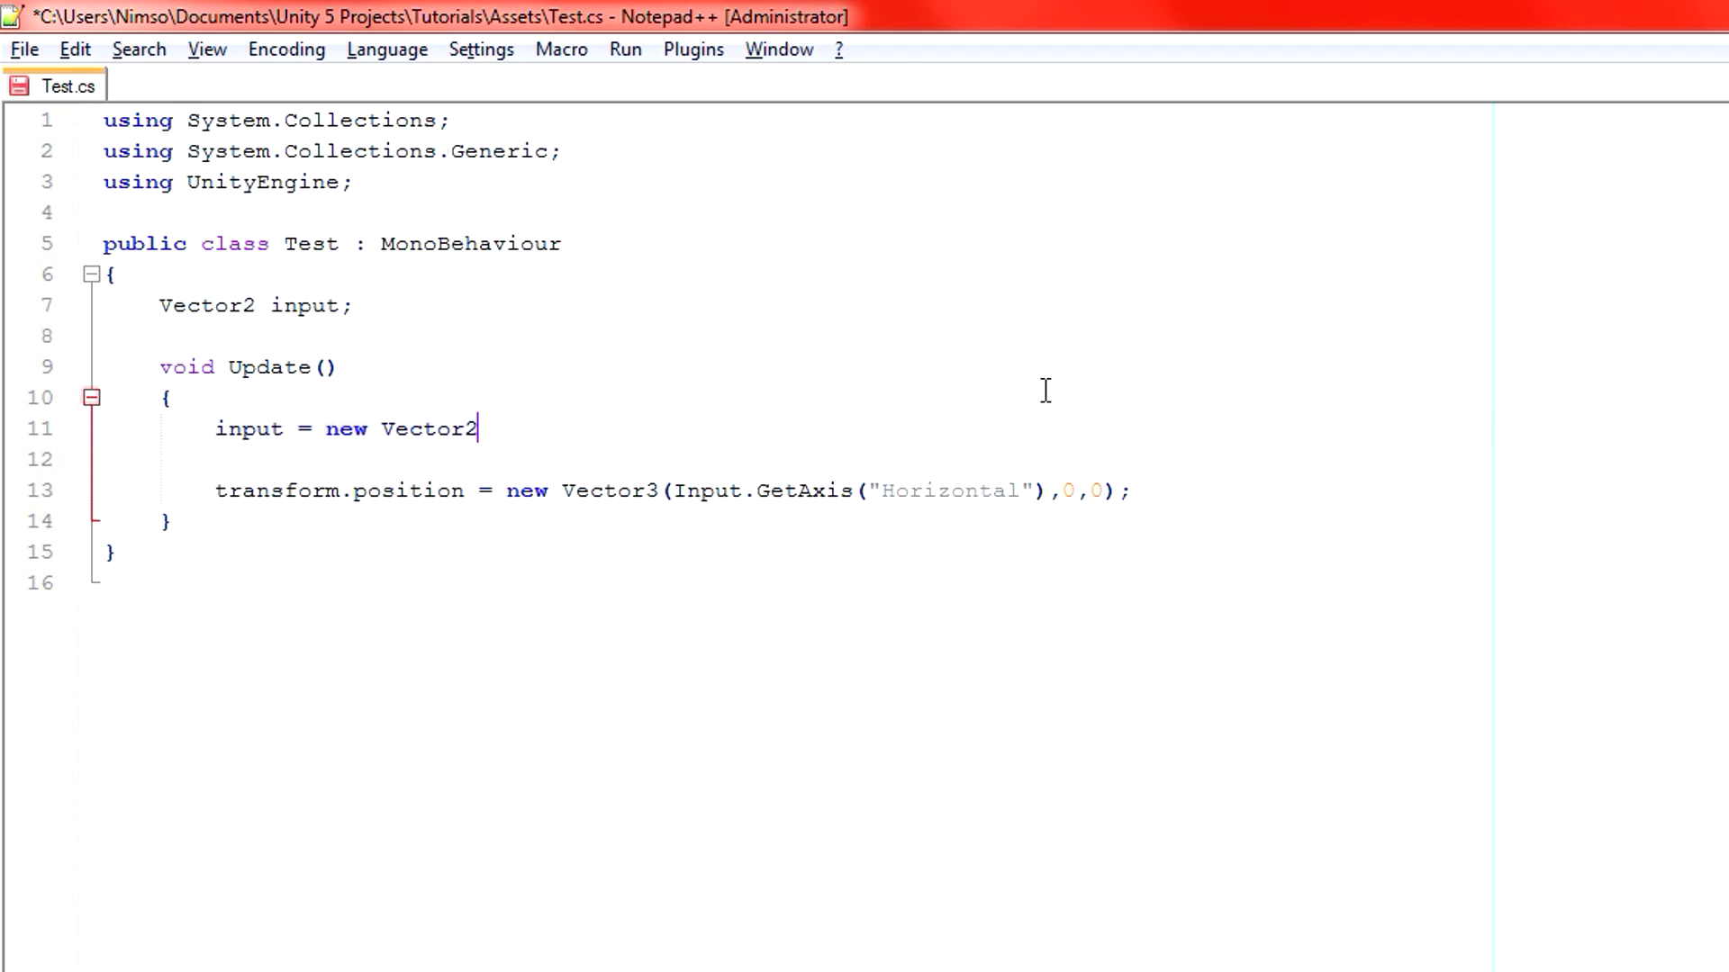
- Fill in Input.GetAxis("Horizontal") as the first argument of the new Vector2
key(Left)
key(Left)
text(Input.GetA)
text(xis(""))
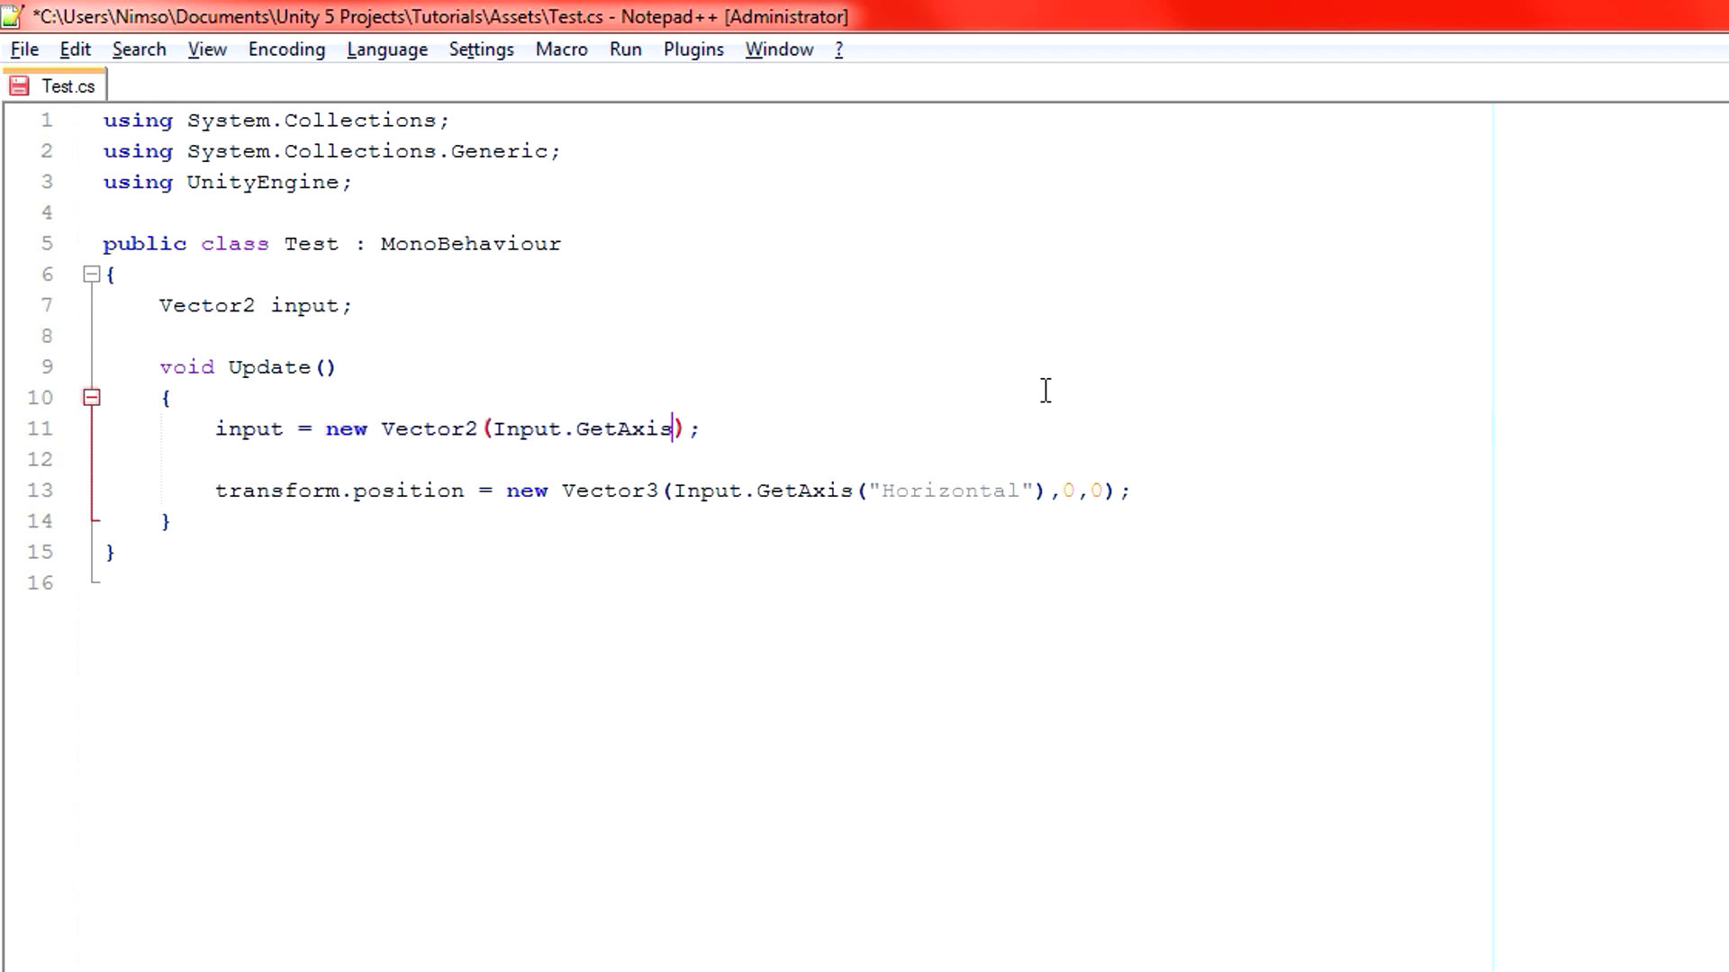
key(Left)
text("")
key(Left)
text(Horizontal)
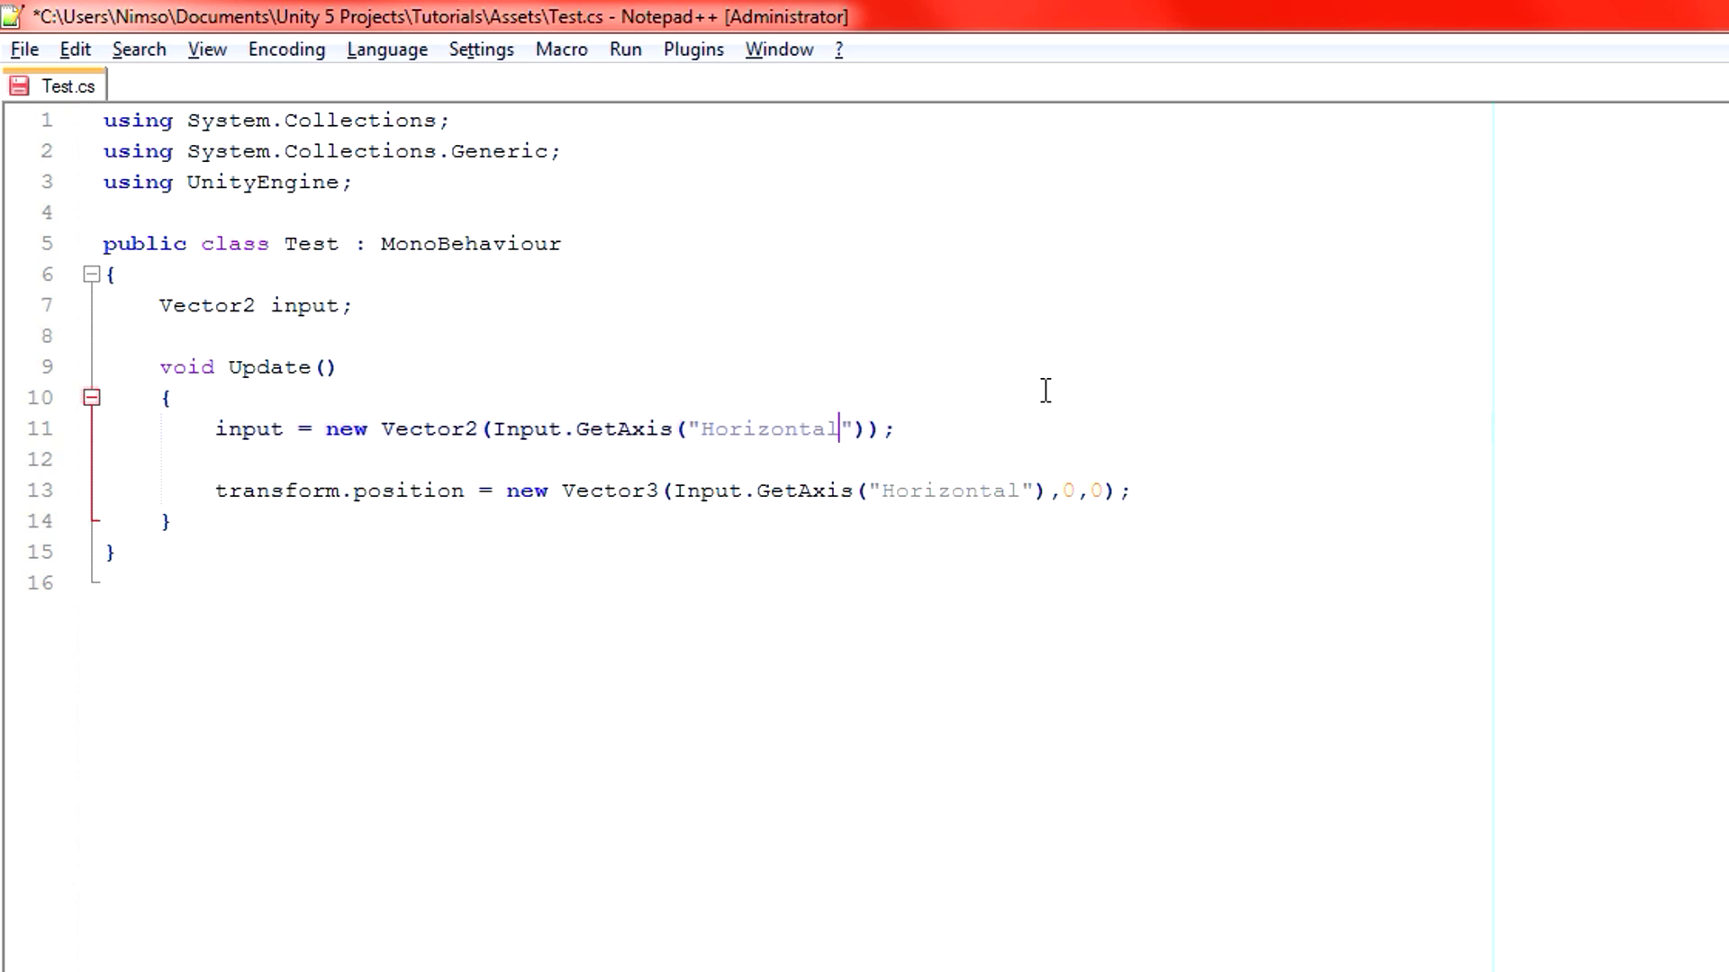
- Copy the GetAxis call as the Vector2's second argument, change its axis name to "Vertical" and save the script
key(Right)
key(Right)
key(ctrl+shift+Left)
key(ctrl+shift+Left)
key(ctrl+shift+Left)
key(ctrl+shift+Left)
key(ctrl+shift+Left)
key(ctrl+shift+Left)
key(ctrl+c)
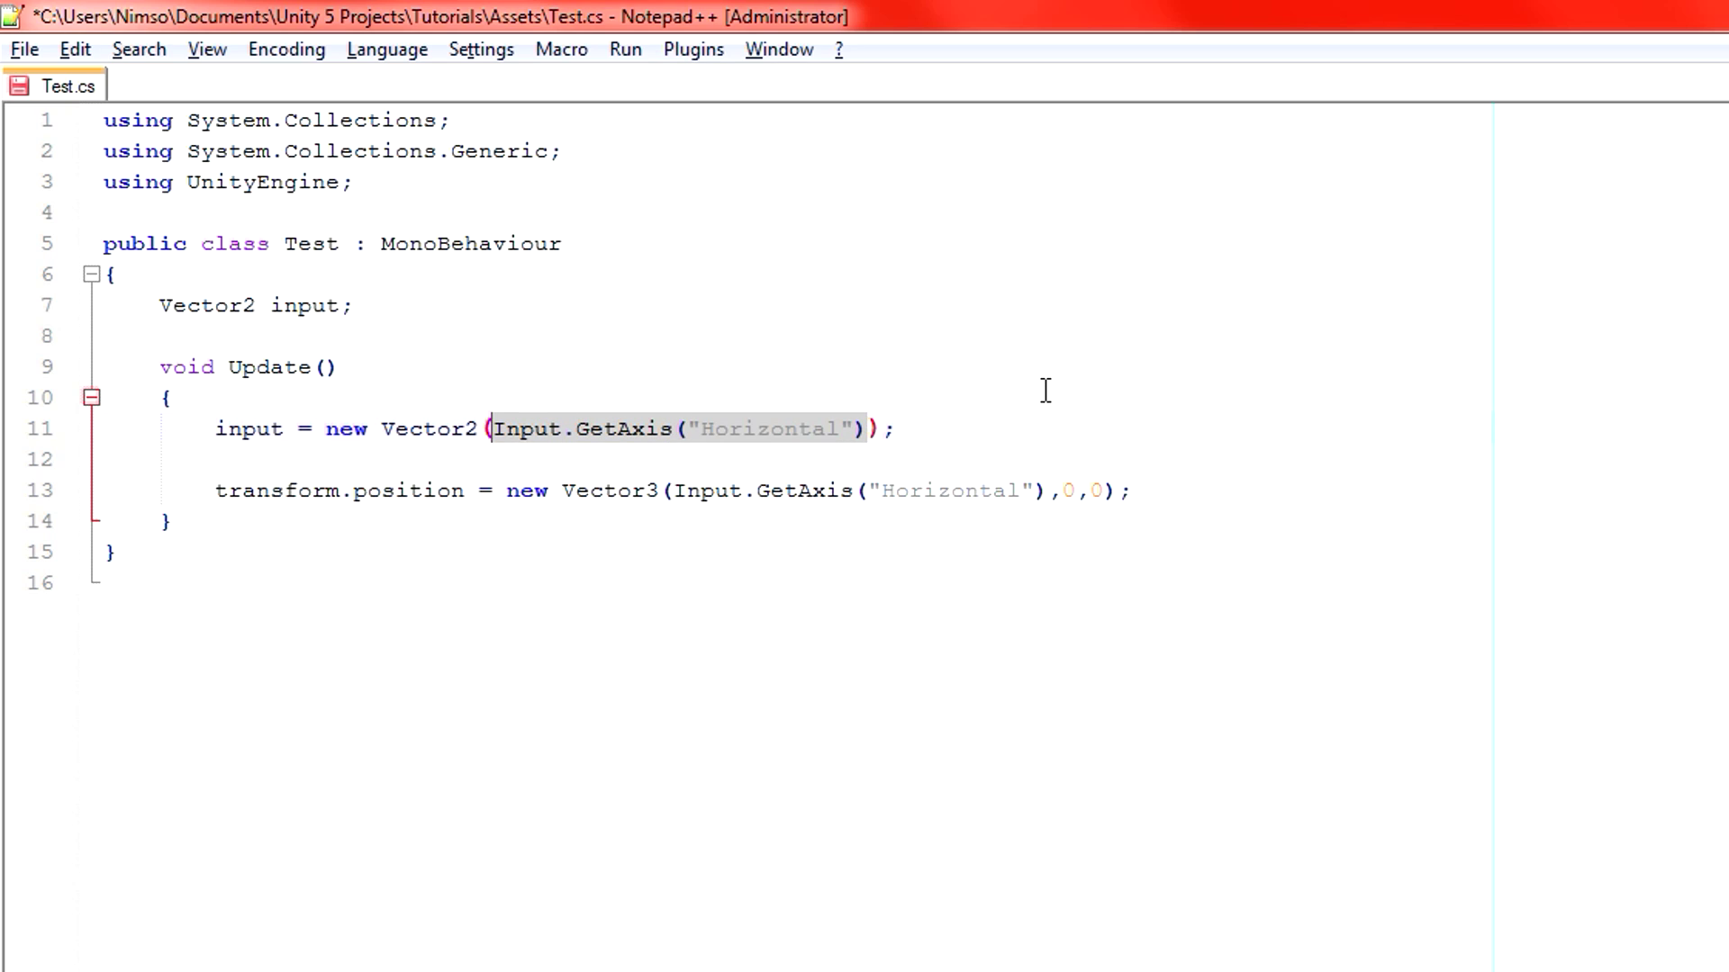
key(Right)
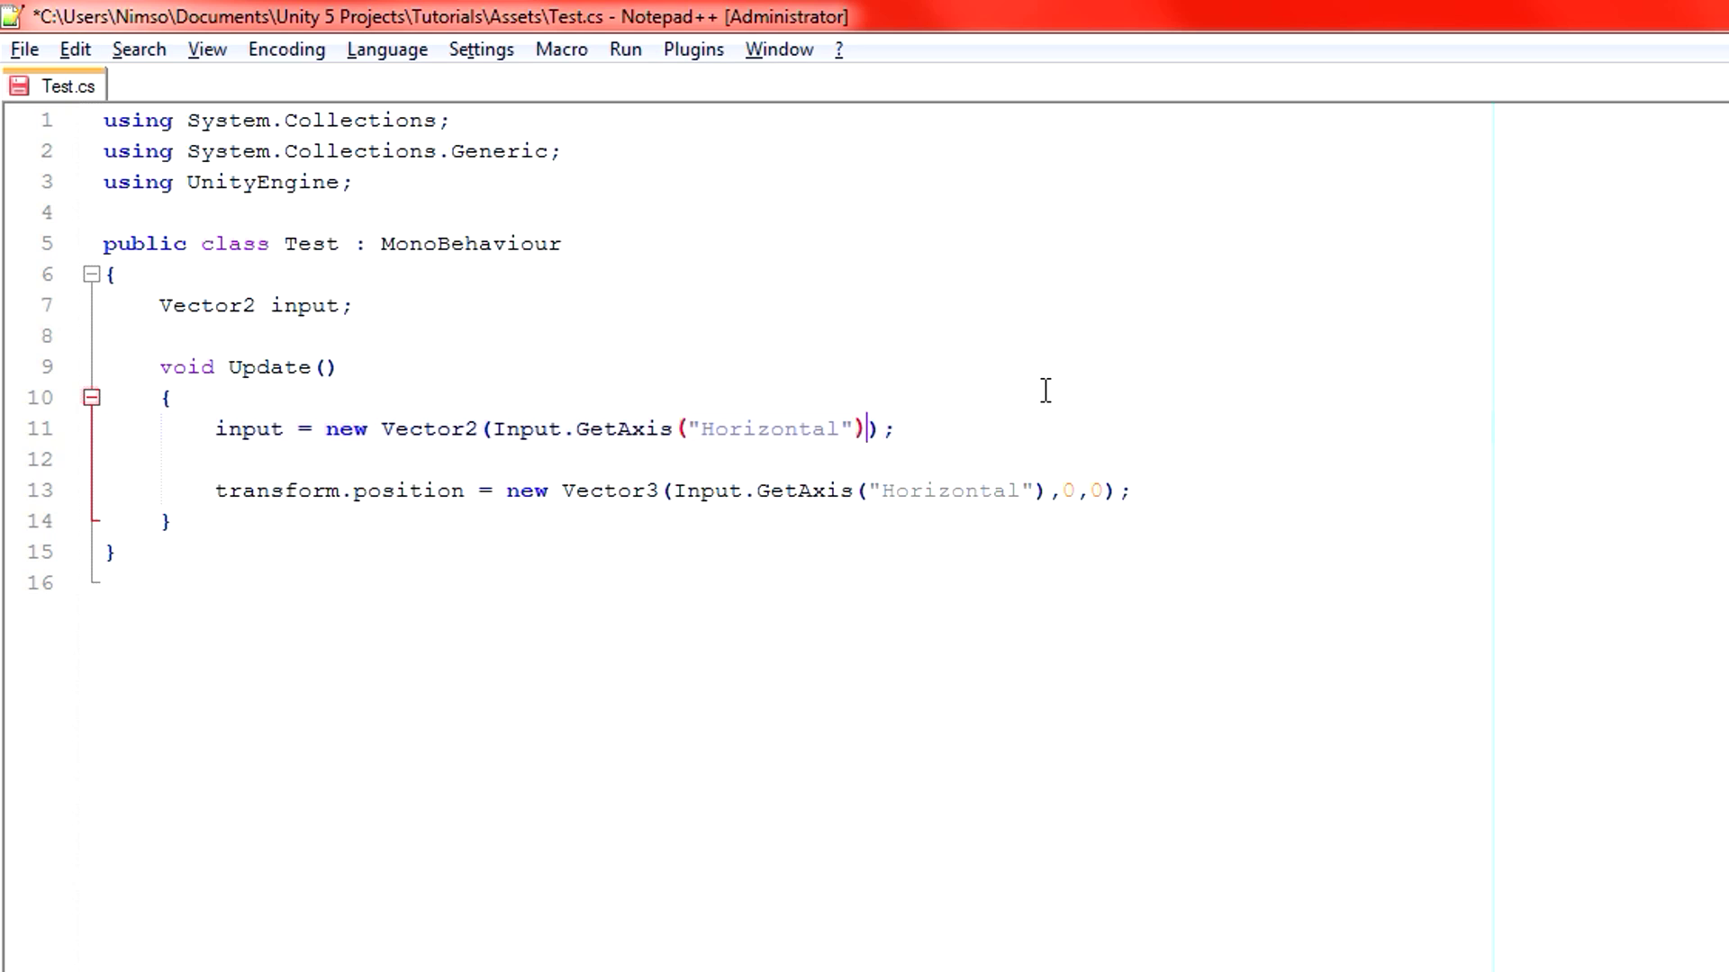
text(,)
key(ctrl+v)
key(Left)
key(Left)
key(ctrl+shift+Left)
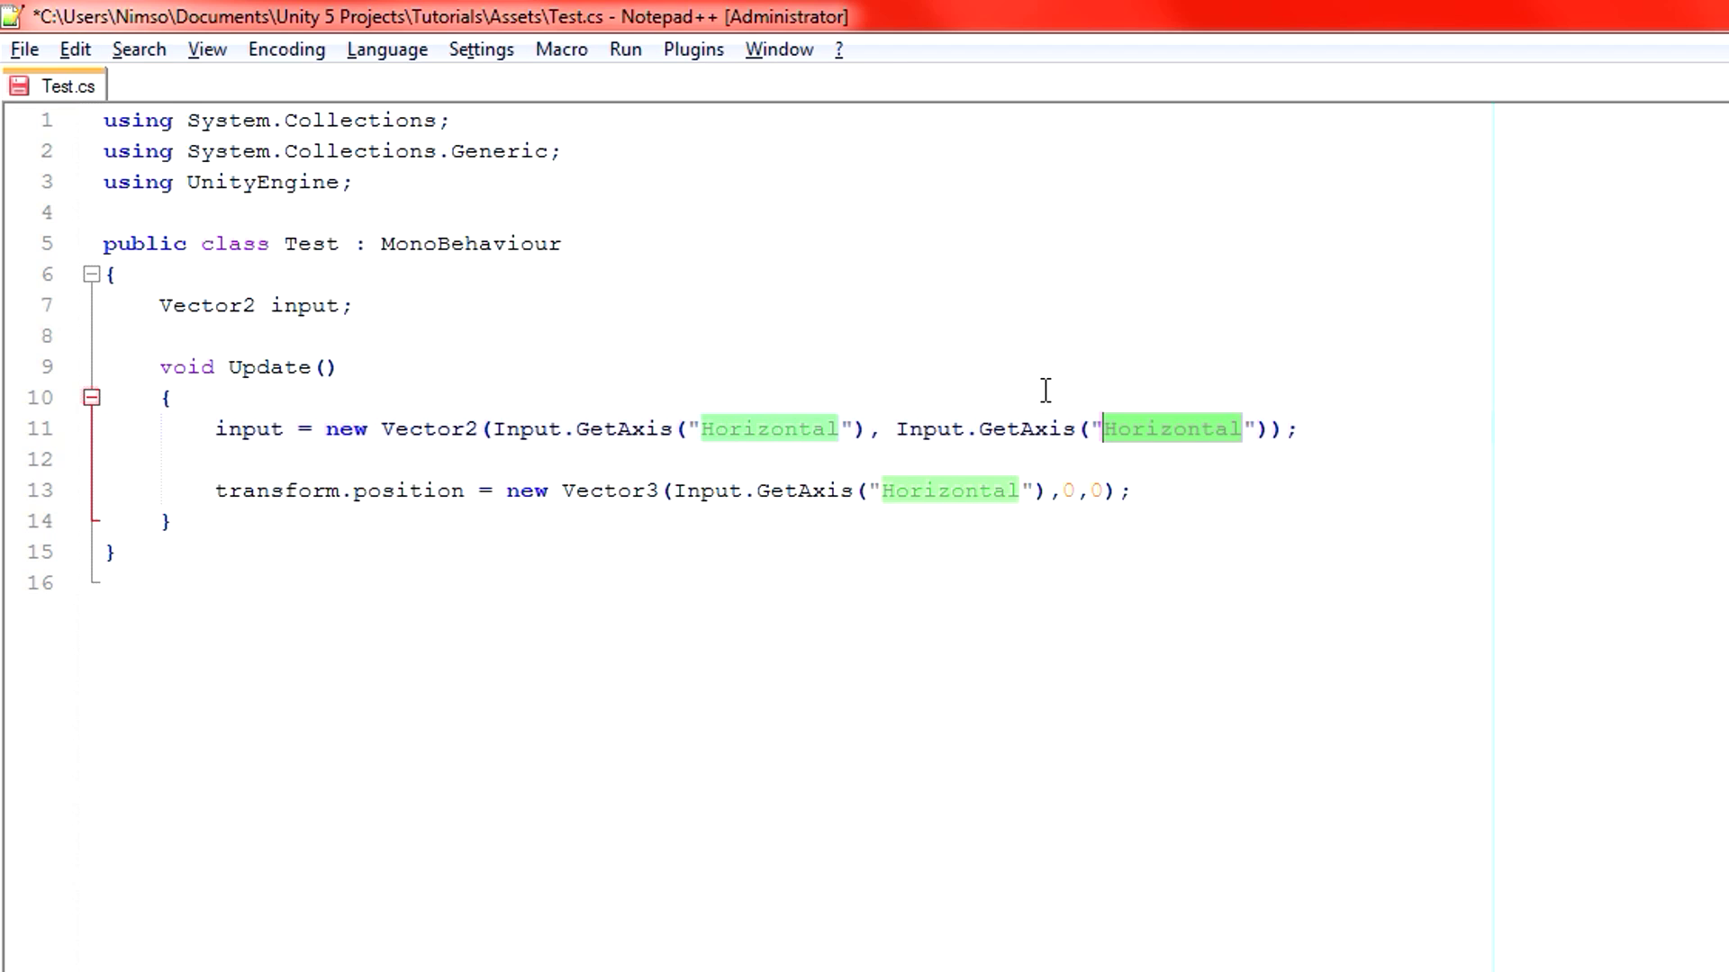
text(Vertical)
key(ctrl+s)
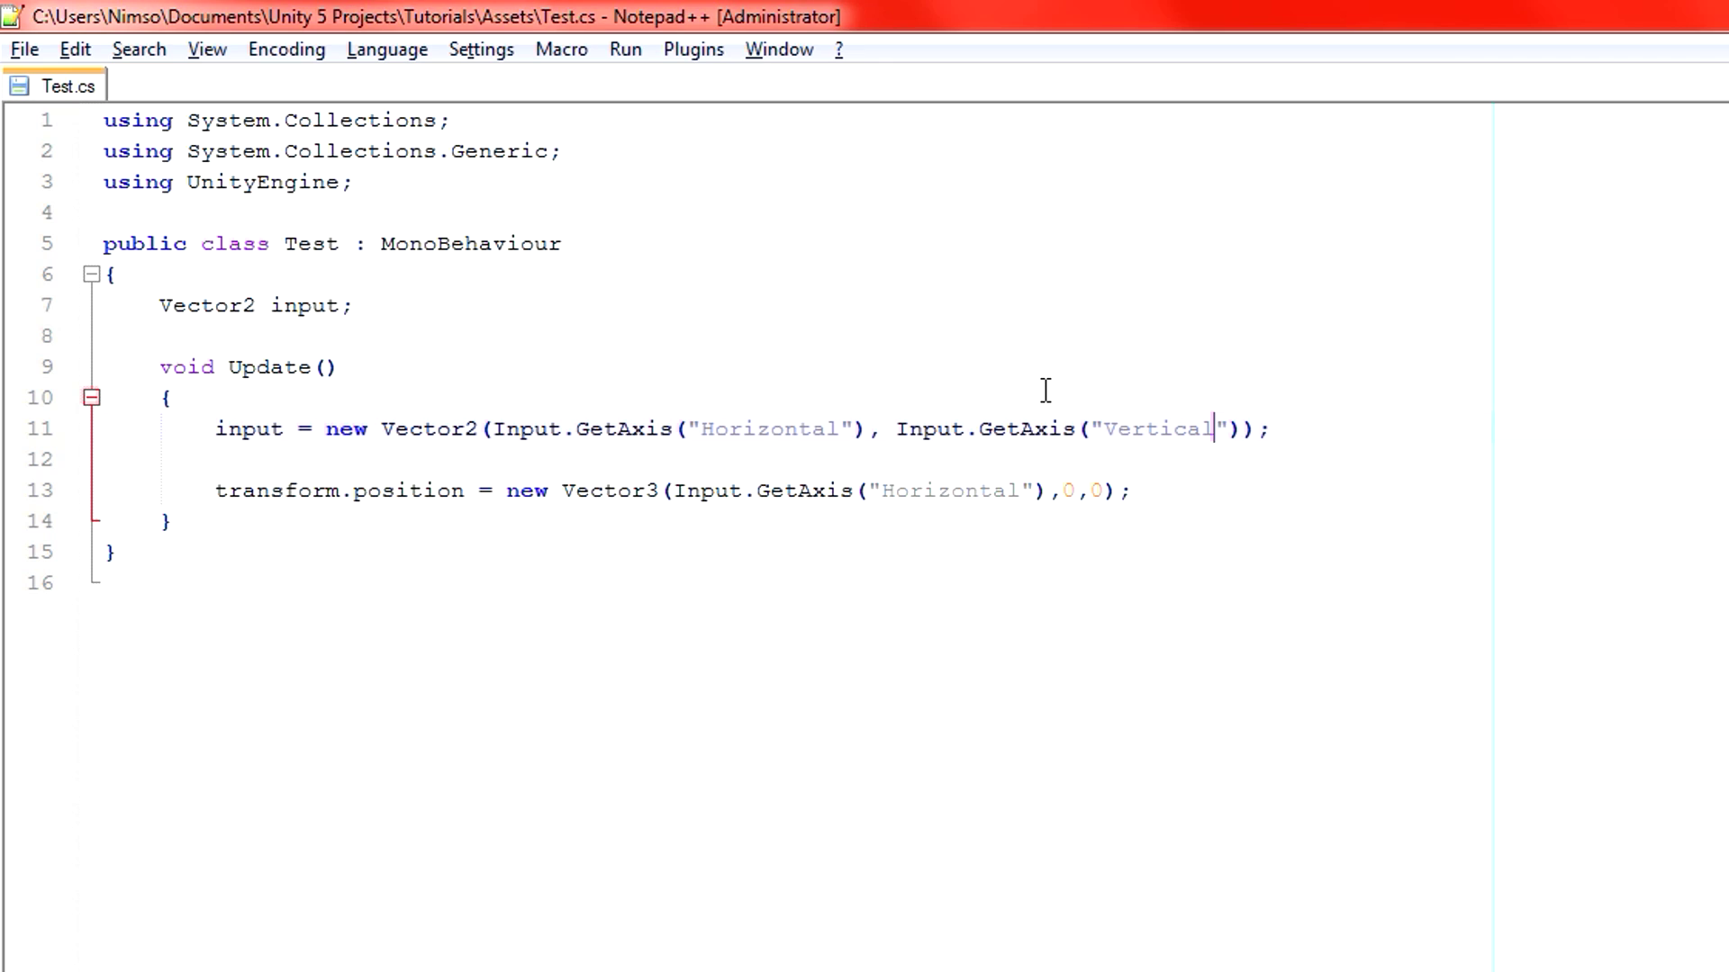
- Replace the Input.GetAxis("Horizontal") call in the transform.position Vector3 with input.x
key(Down)
key(Down)
key(Left)
key(Left)
key(Left)
key(Left)
key(Left)
key(Left)
key(ctrl+shift+Left)
key(ctrl+shift+Left)
key(ctrl+shift+Left)
key(ctrl+shift+Left)
key(ctrl+shift+Left)
key(ctrl+shift+Left)
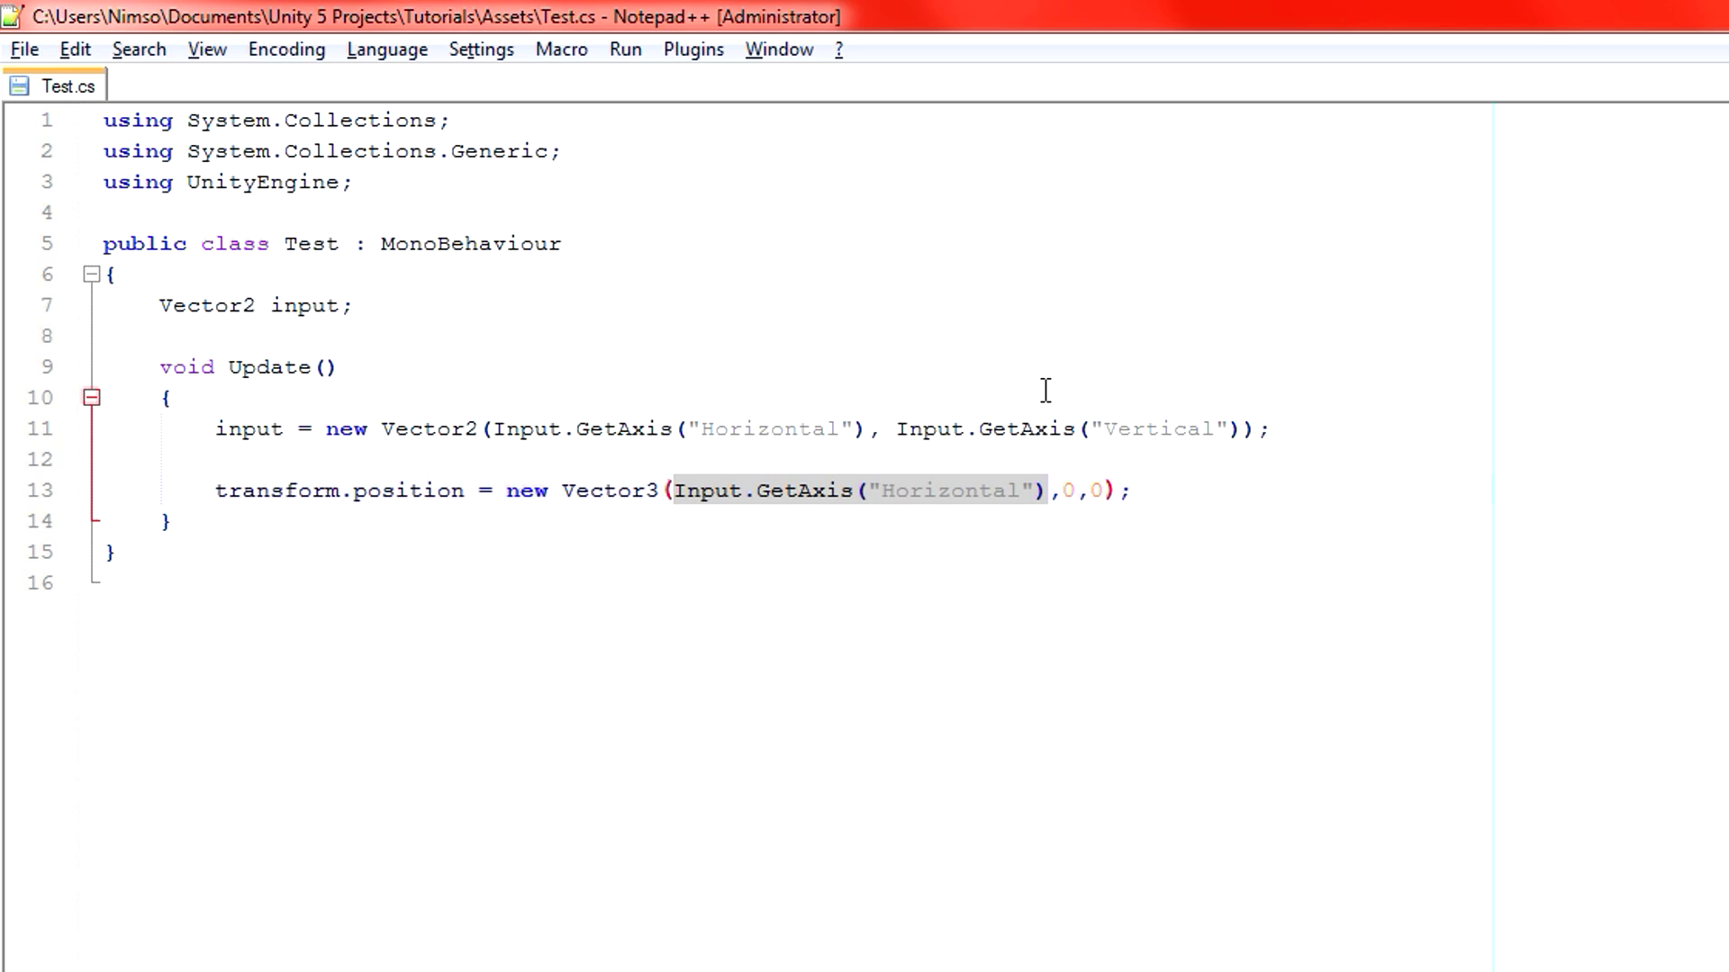
text(input)
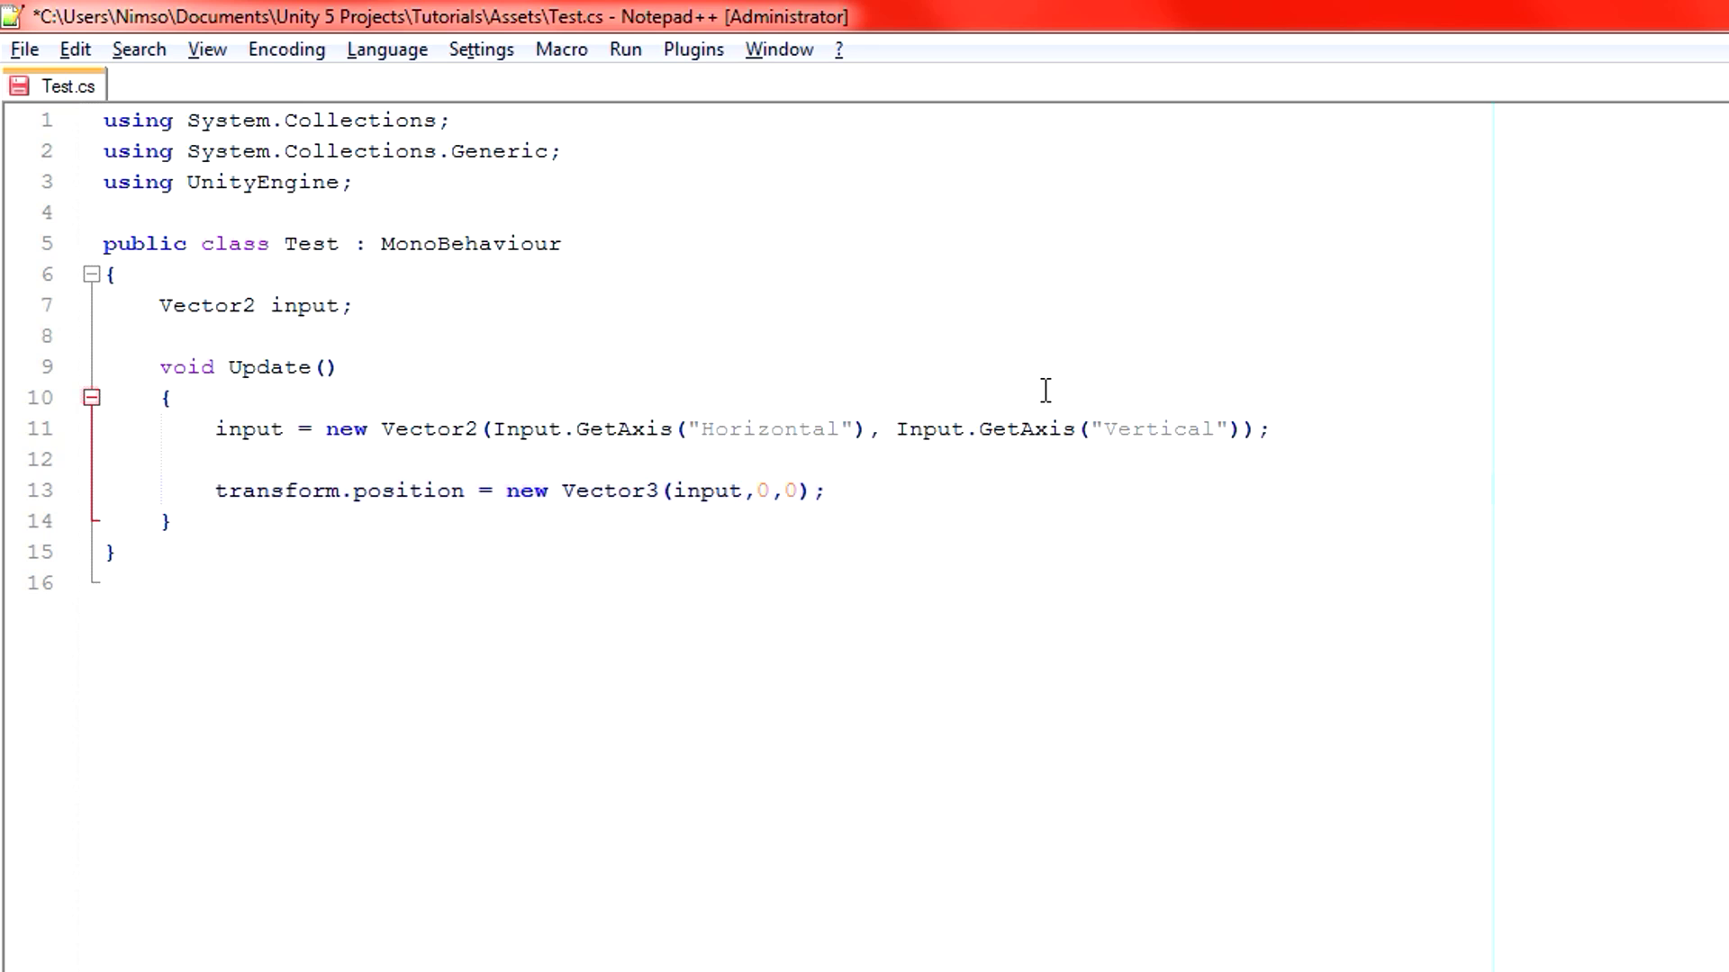
key(alt+Tab)
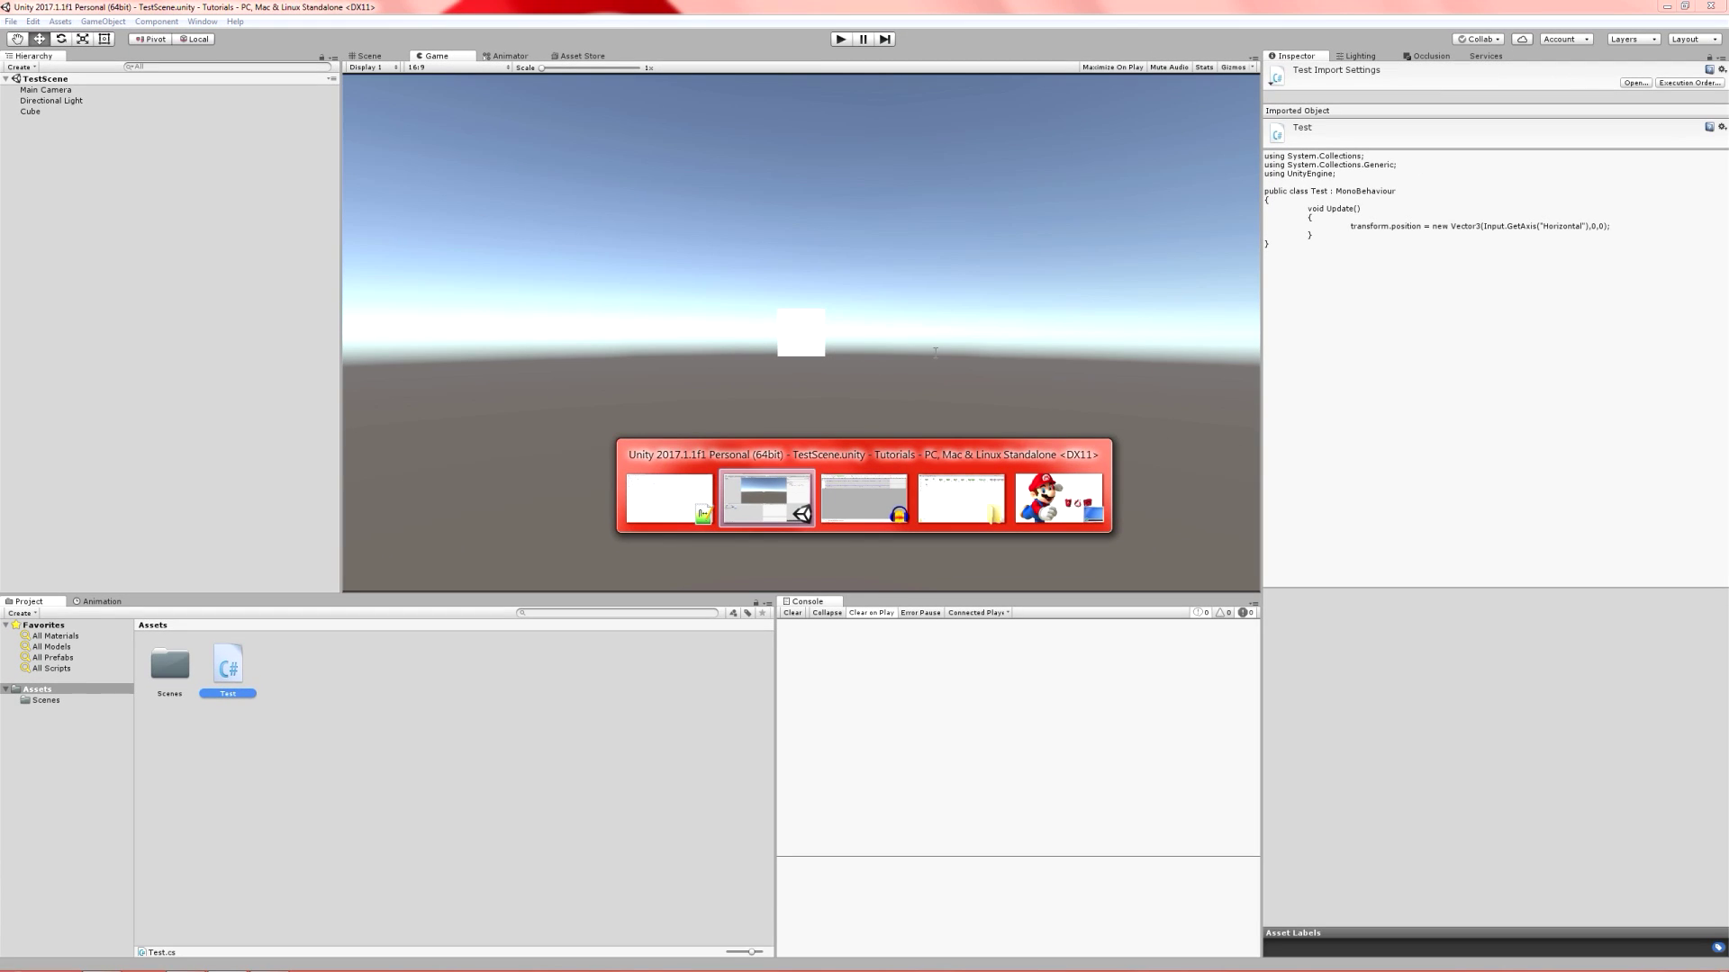
key(alt+Tab)
text(.)
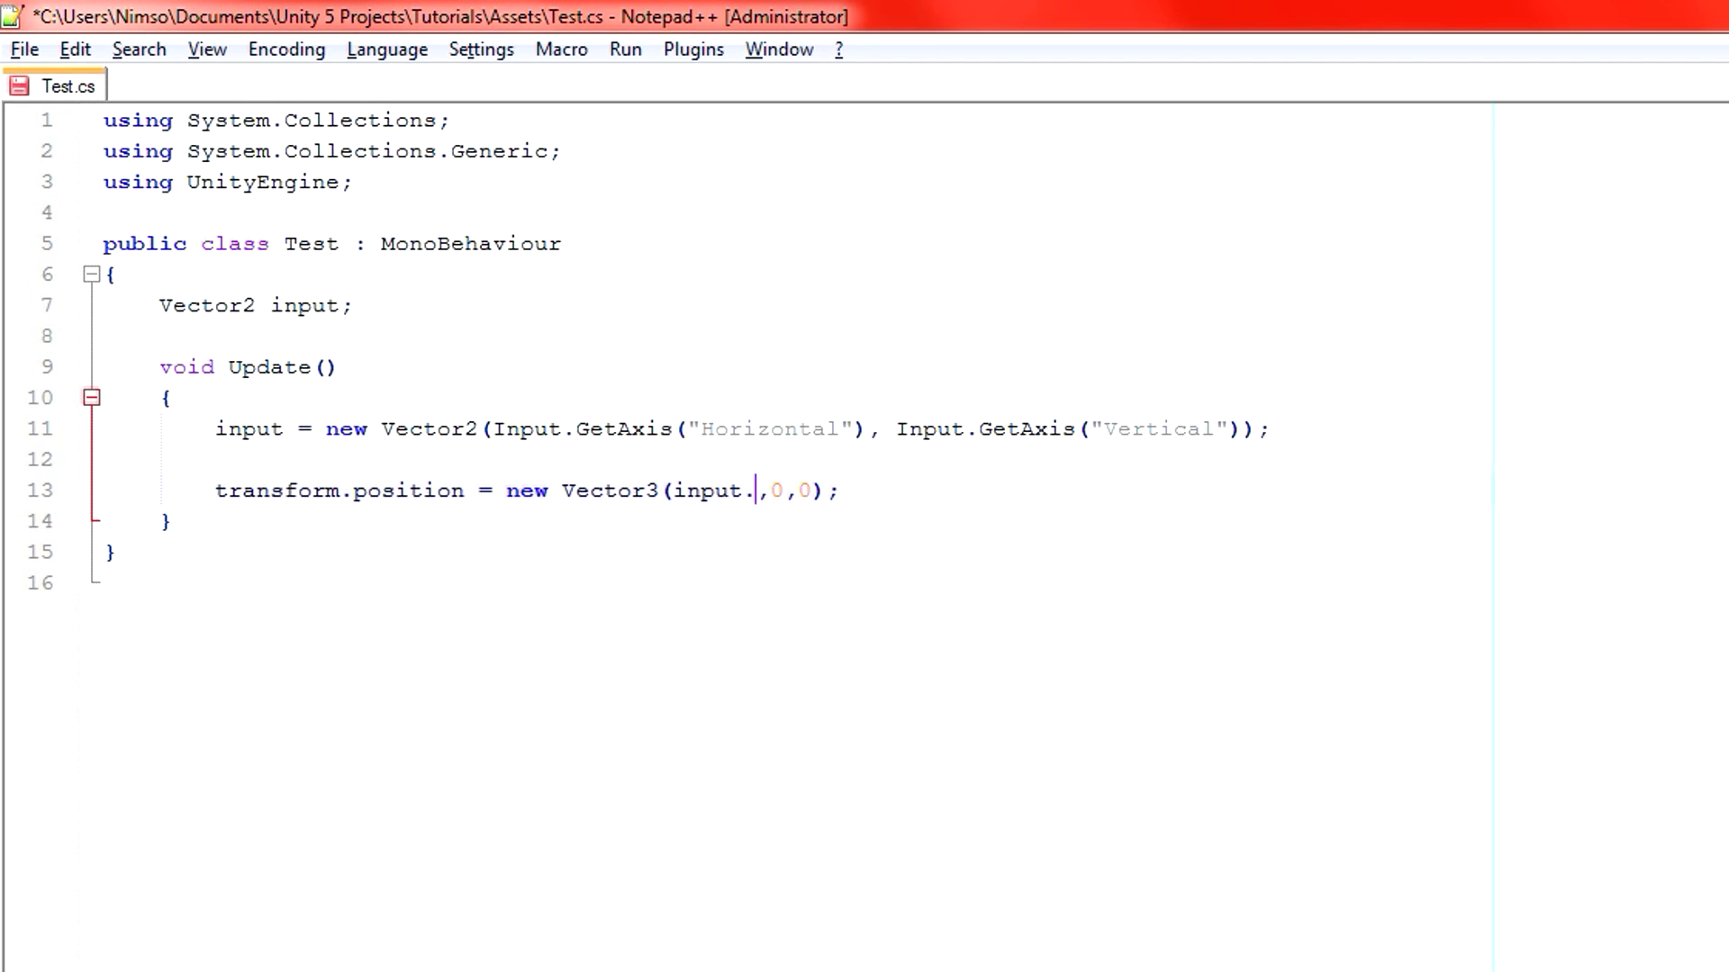
text(x)
- Replace the second argument of the transform.position Vector3 with input.y and save the script
key(Right)
key(shift+Right)
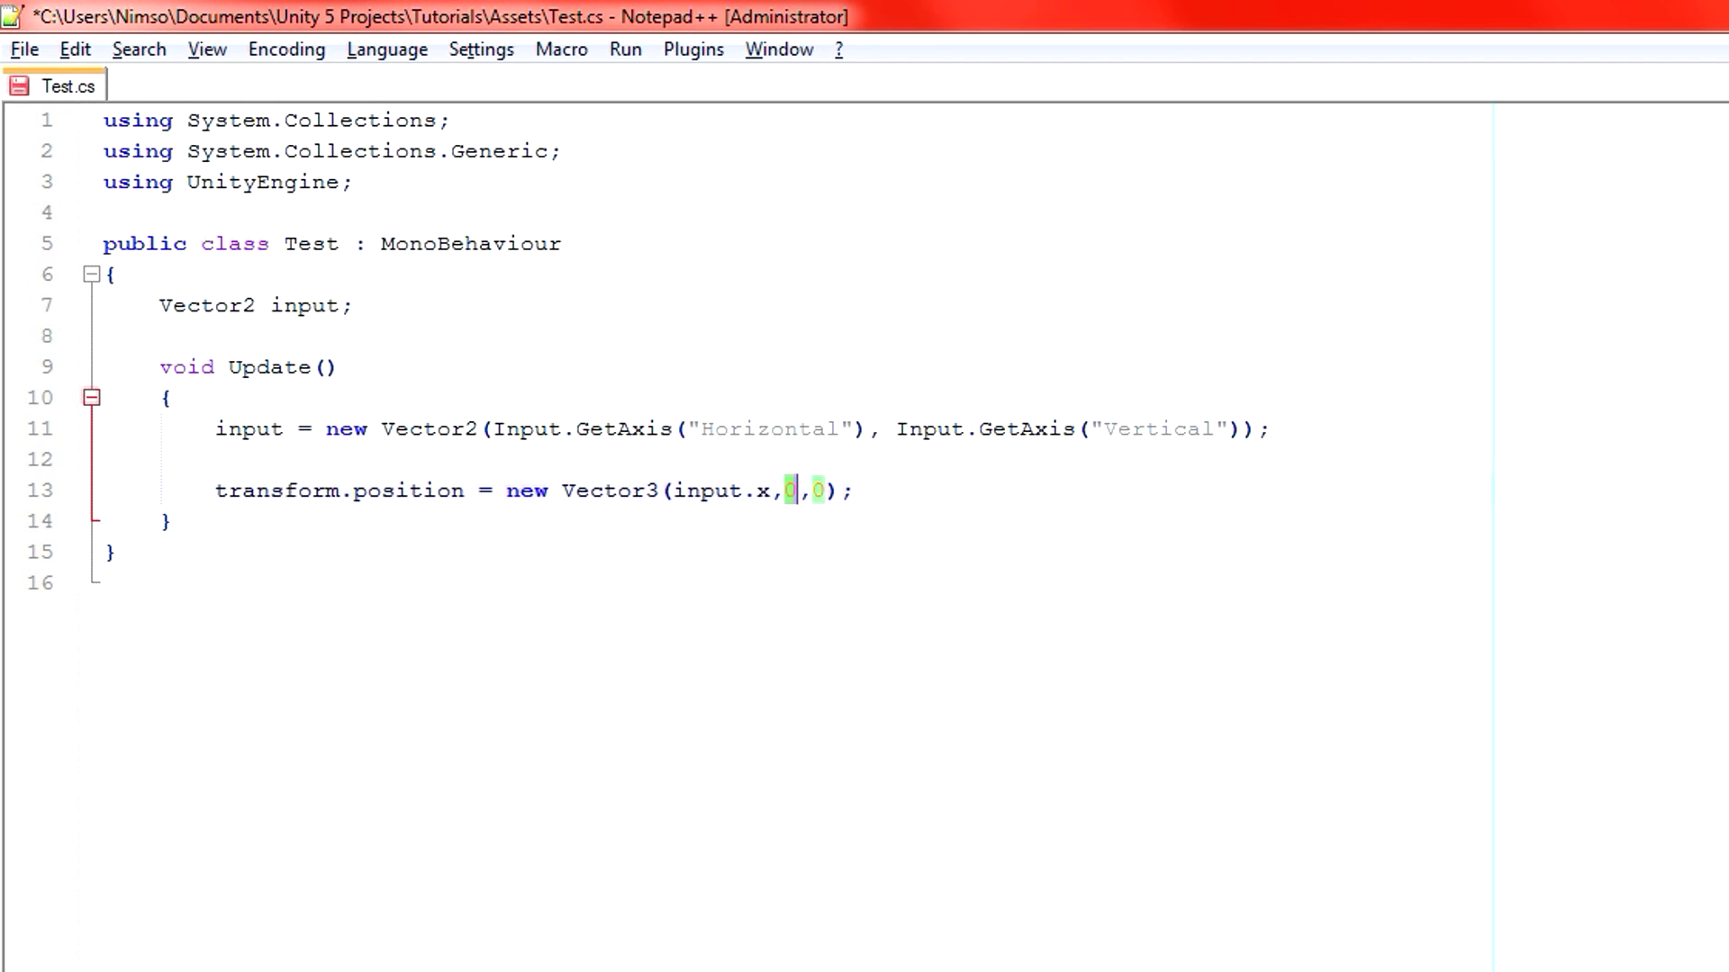
key(alt+Tab)
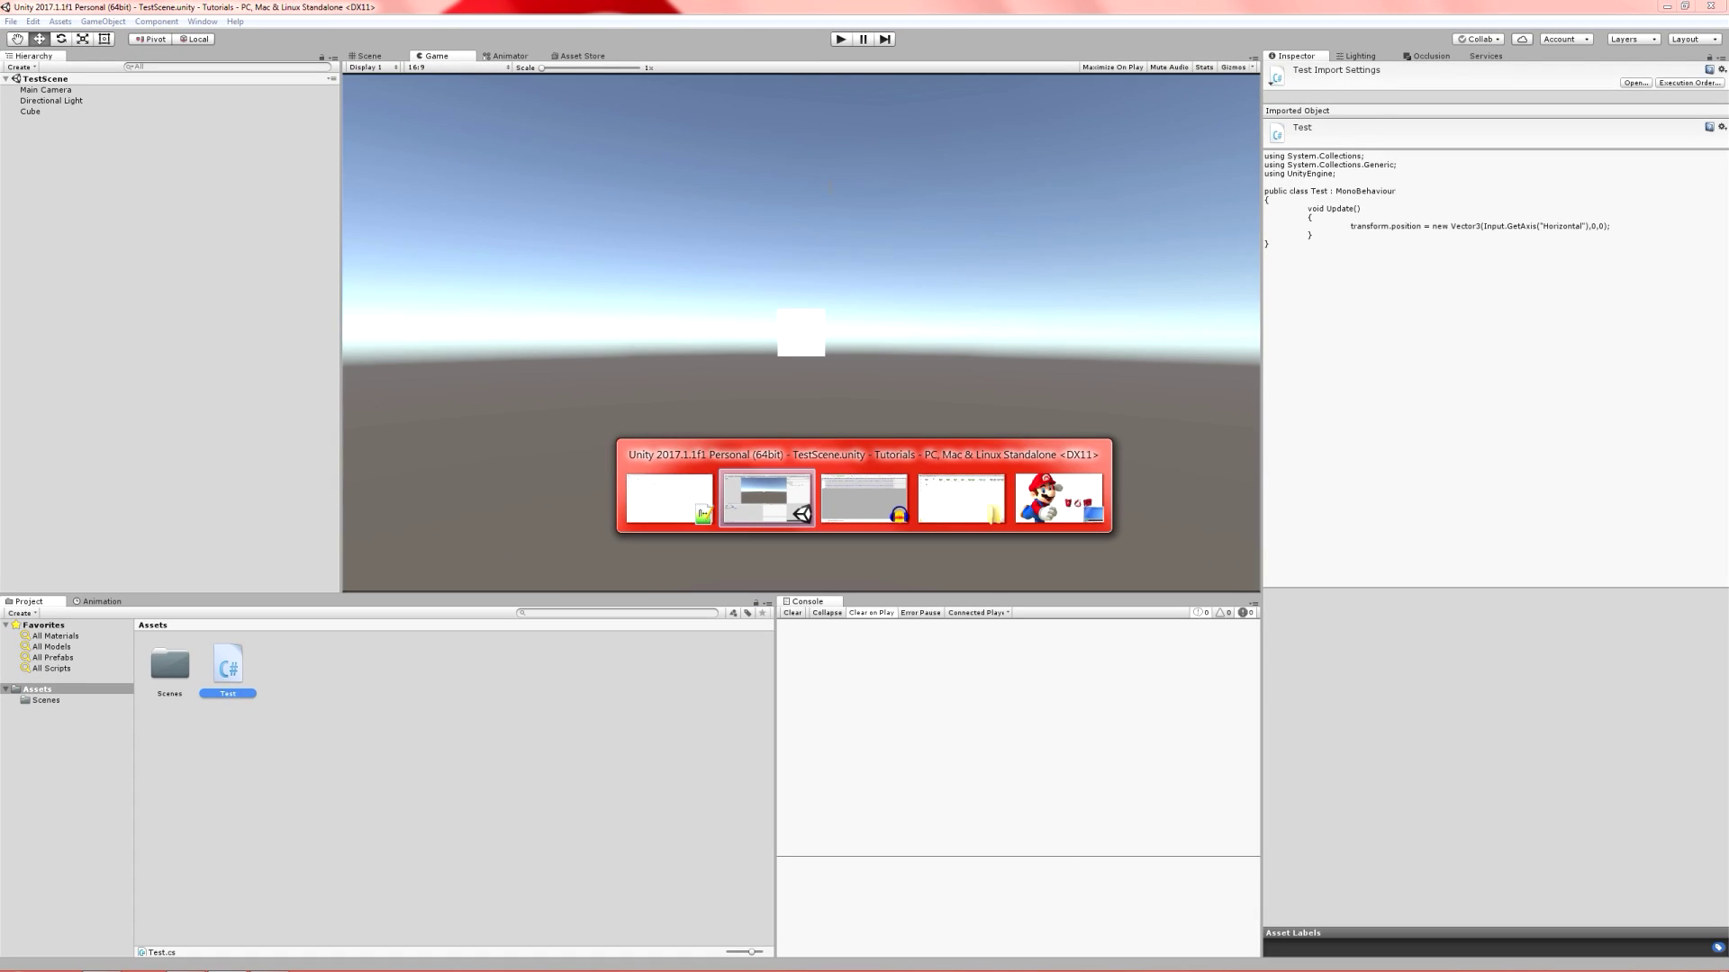
key(alt+Tab)
text(input)
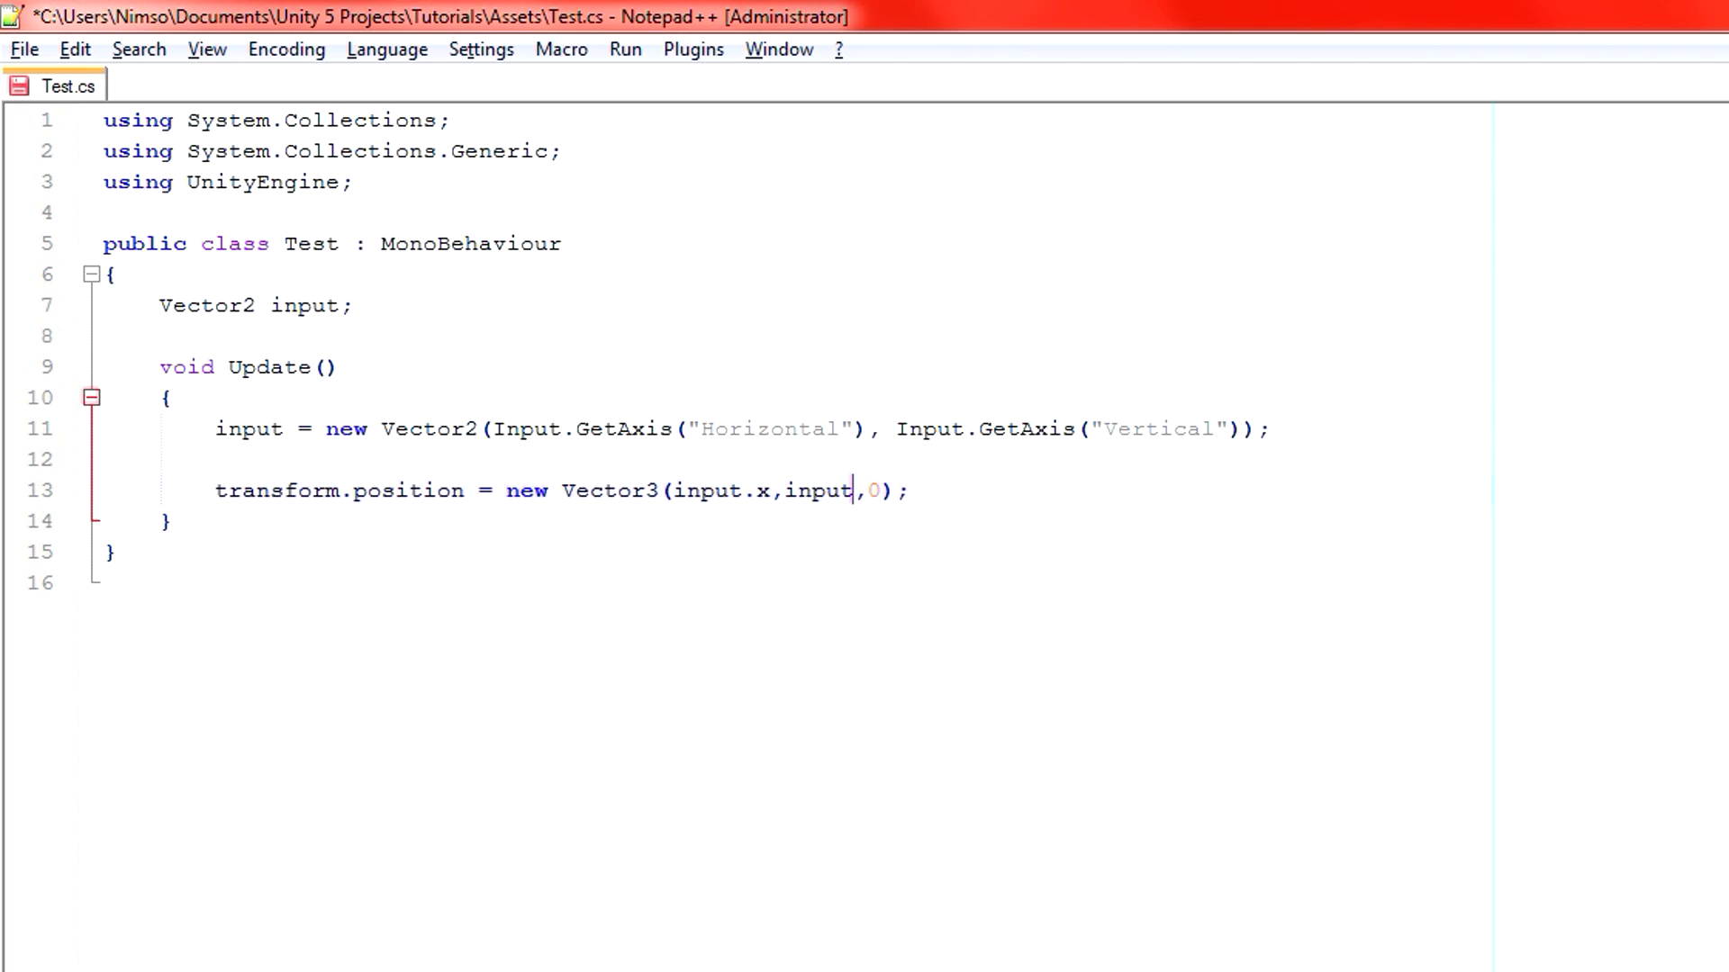
text(.y)
key(ctrl+s)
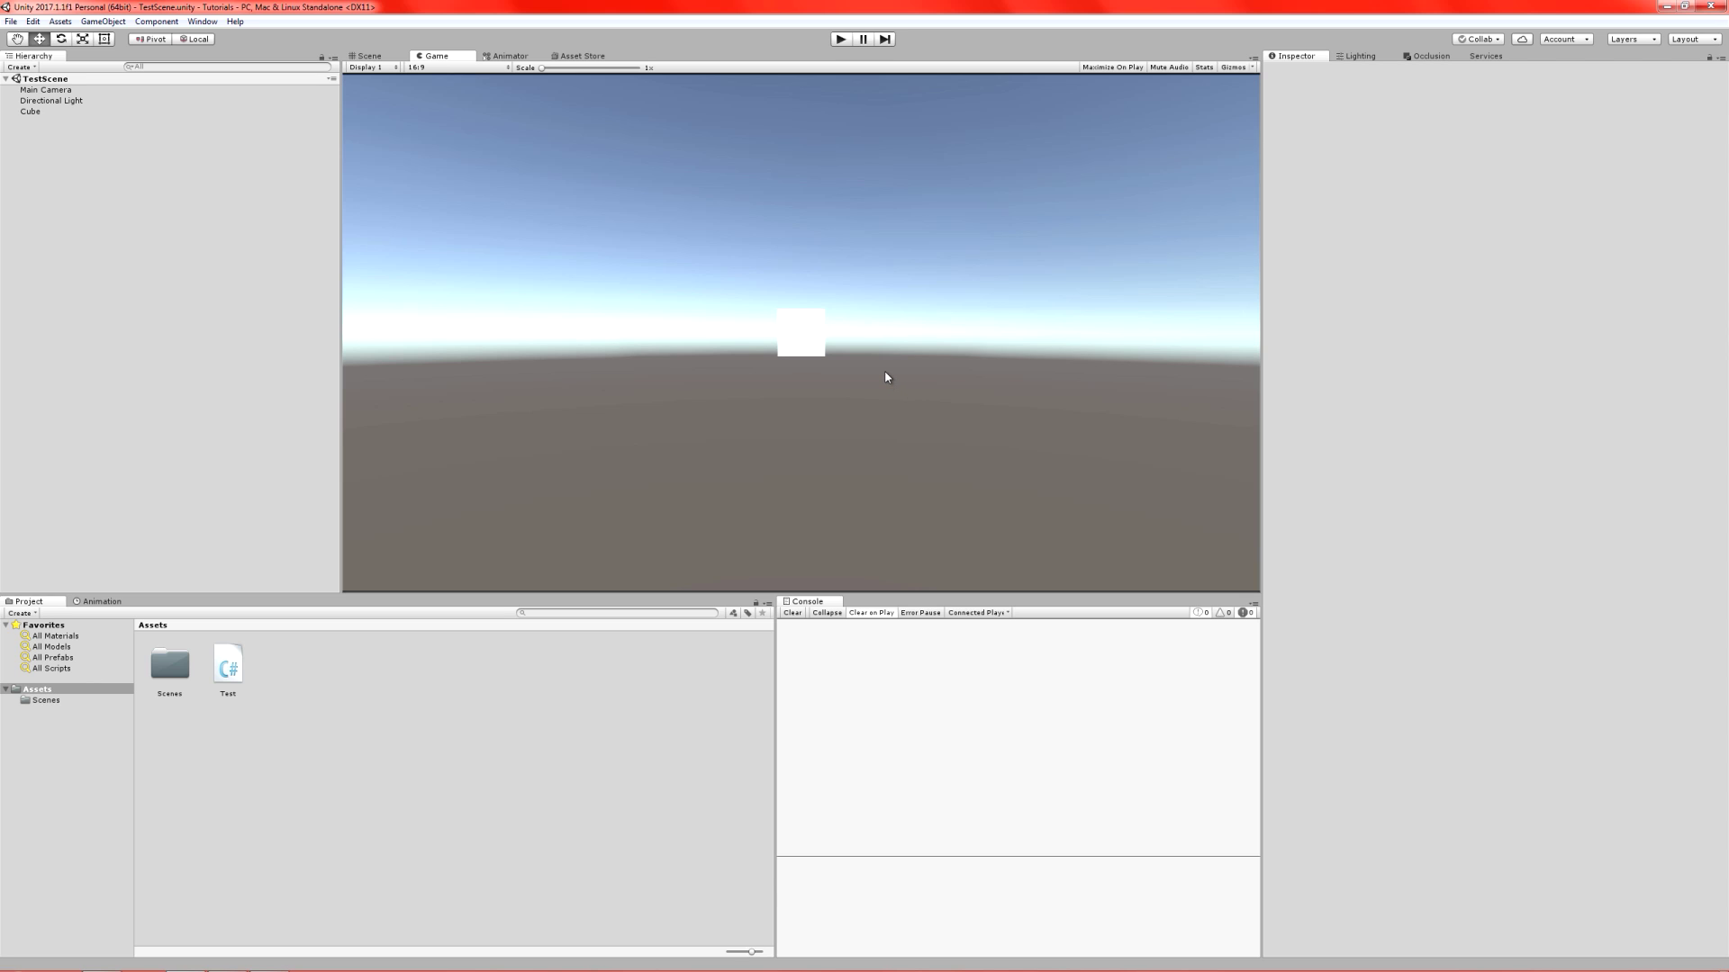
- Play the scene in Unity, test moving the cube up, down, left and right, and stop play mode
key(ctrl+p)
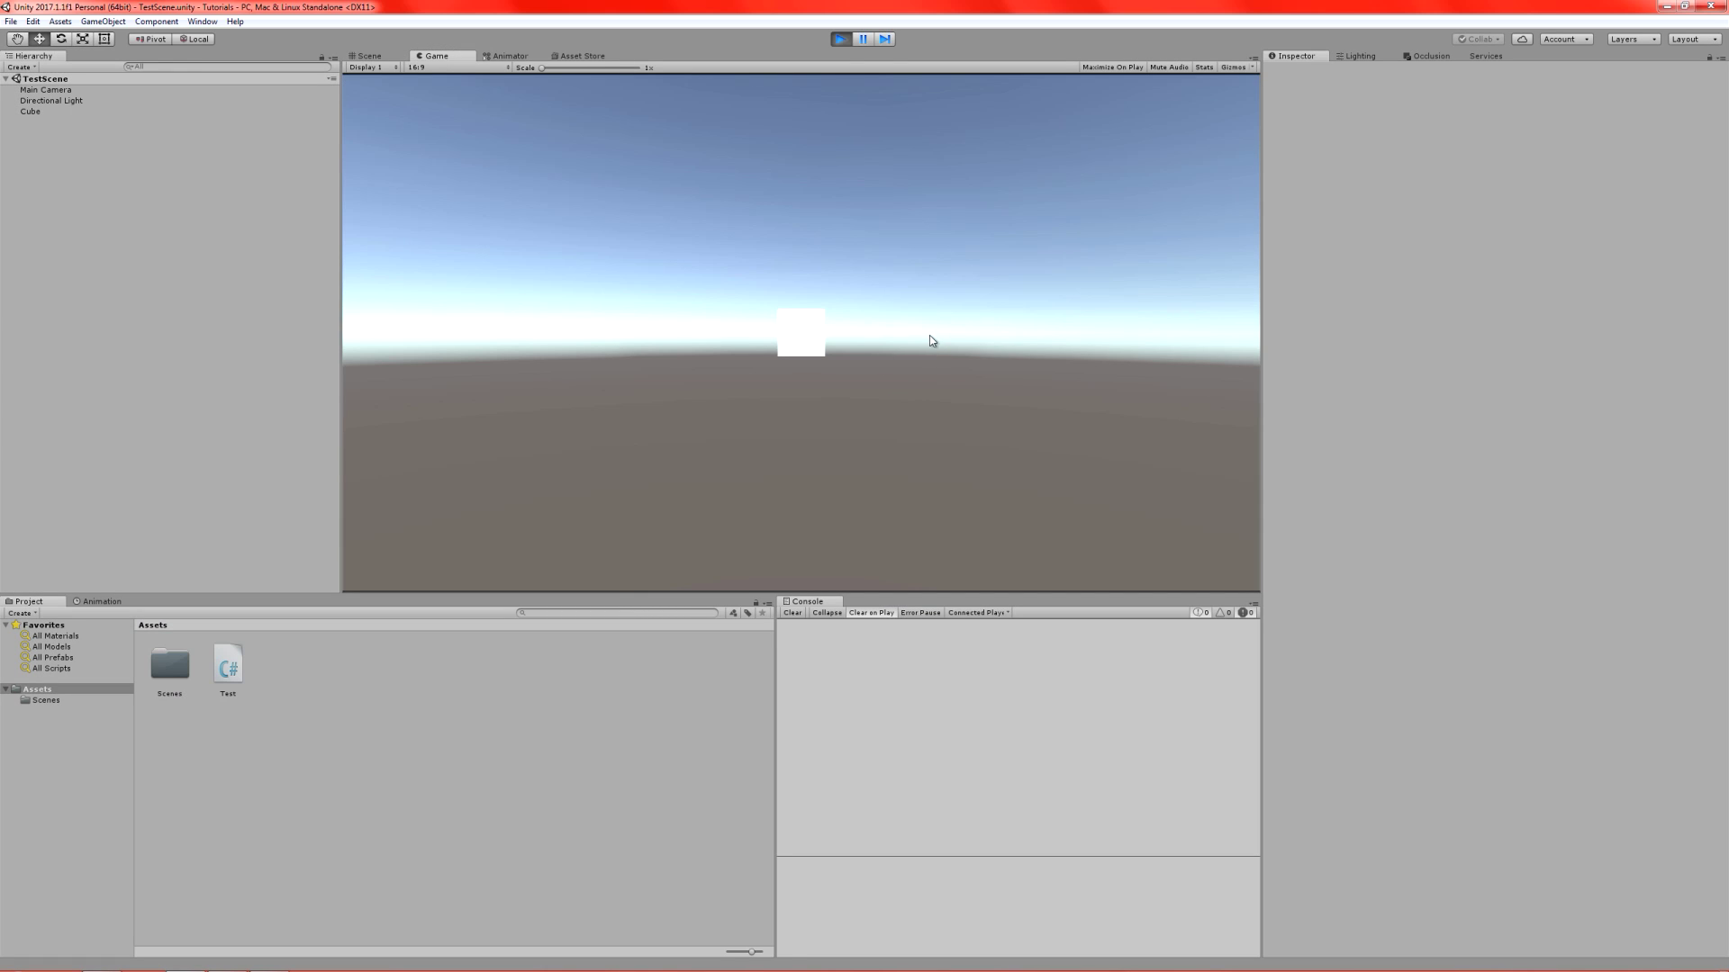
key(Up)
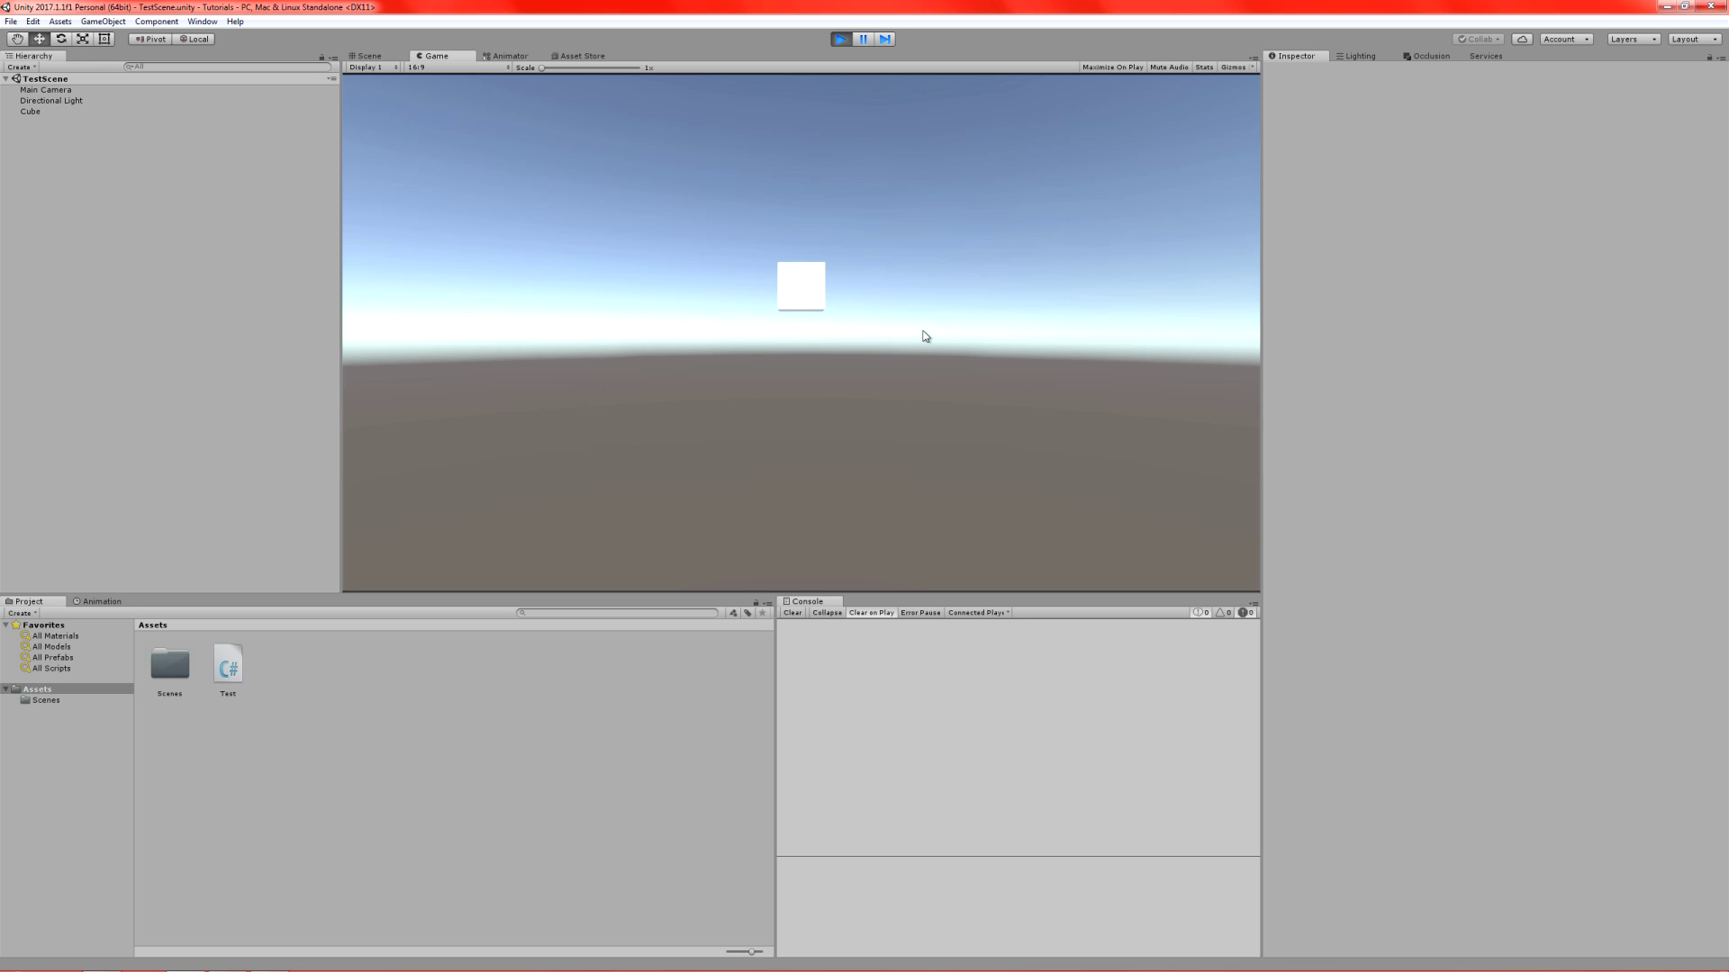
key(Down)
key(Left)
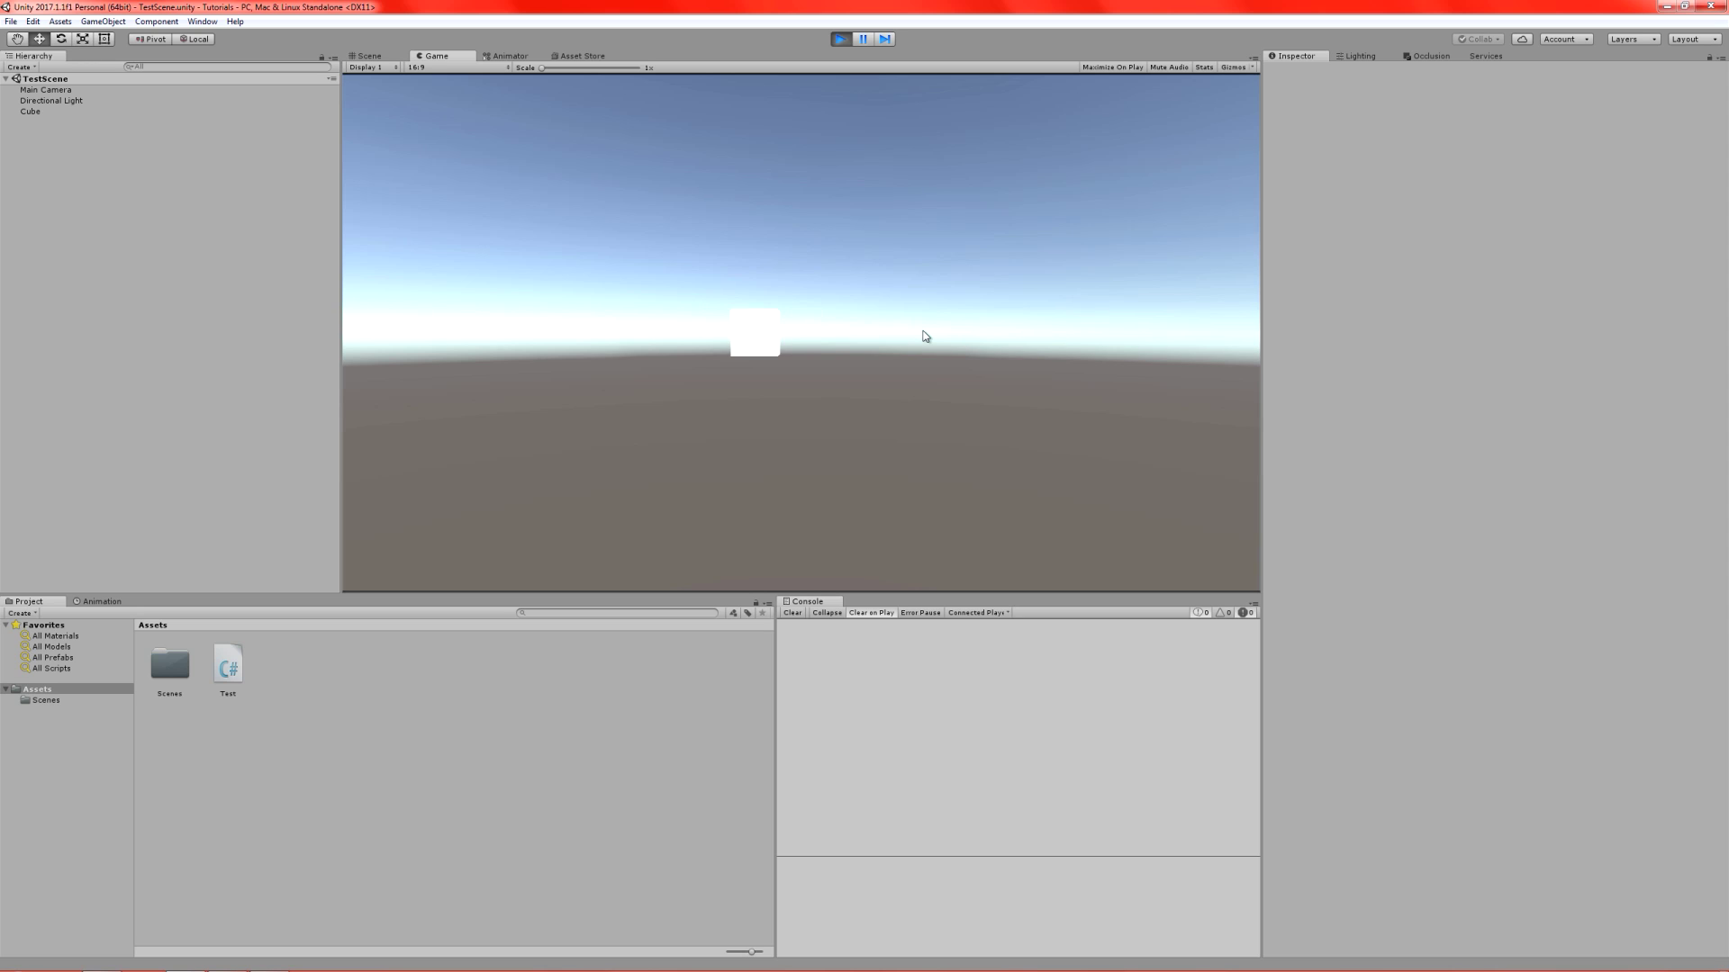
key(Right)
key(Left)
key(Up)
key(Down)
key(Right)
key(ctrl+p)
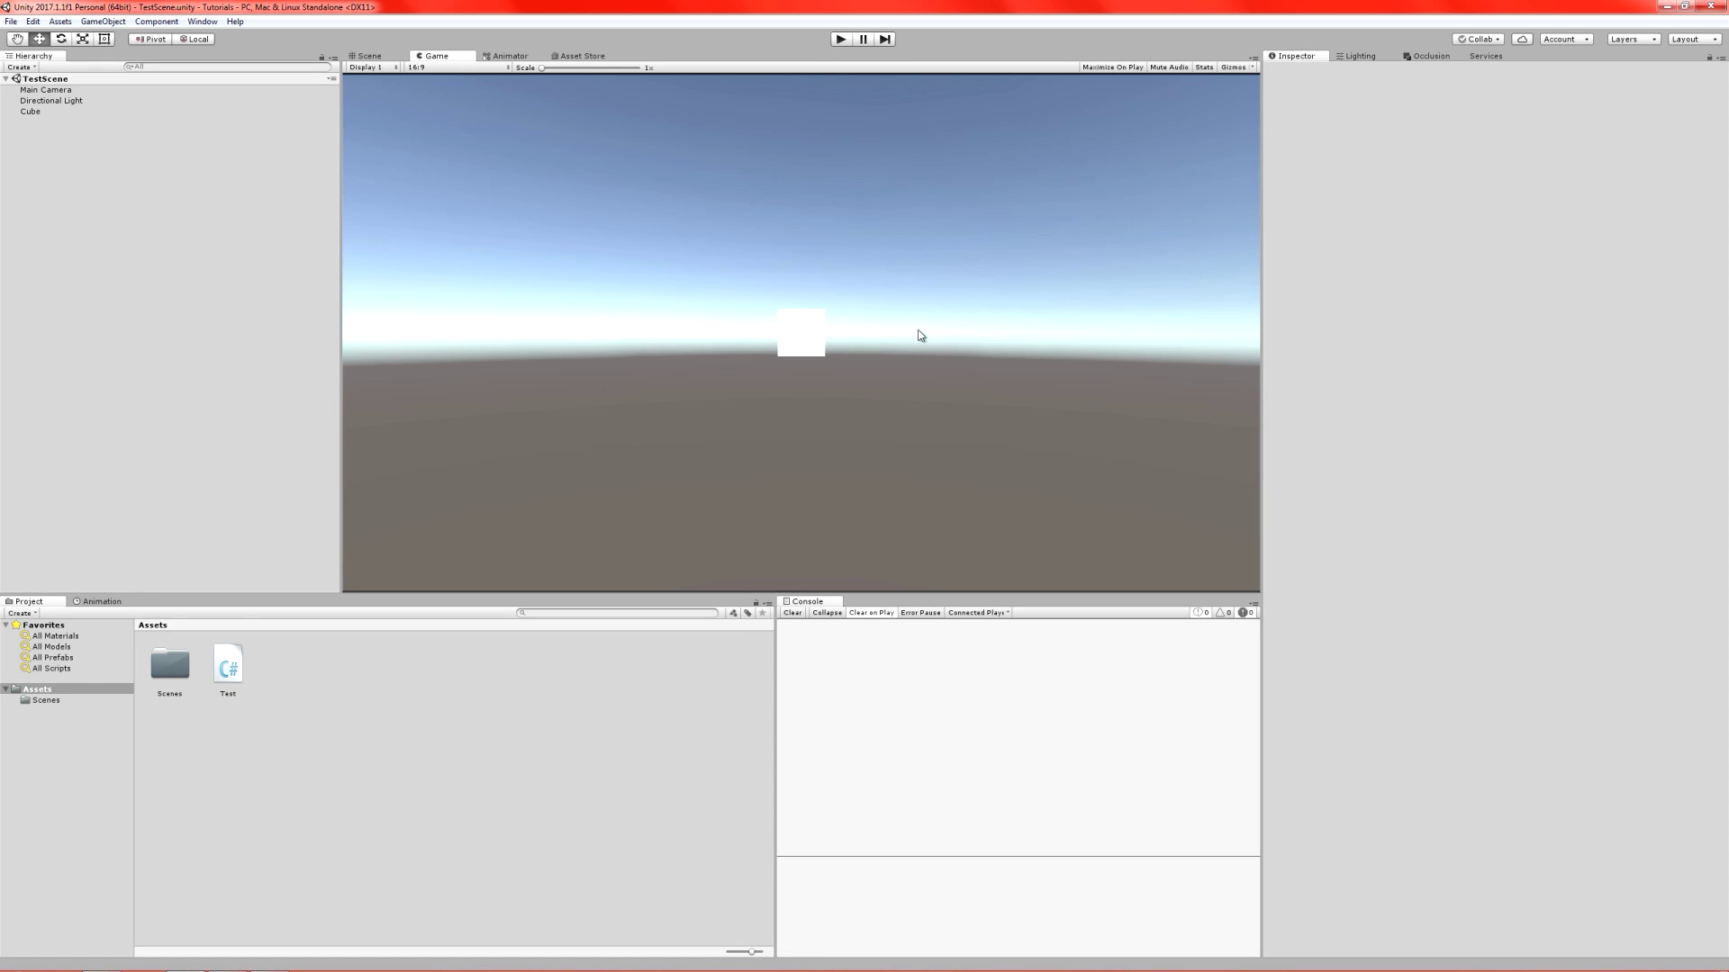
- Add a second cube to the scene
click(47, 113)
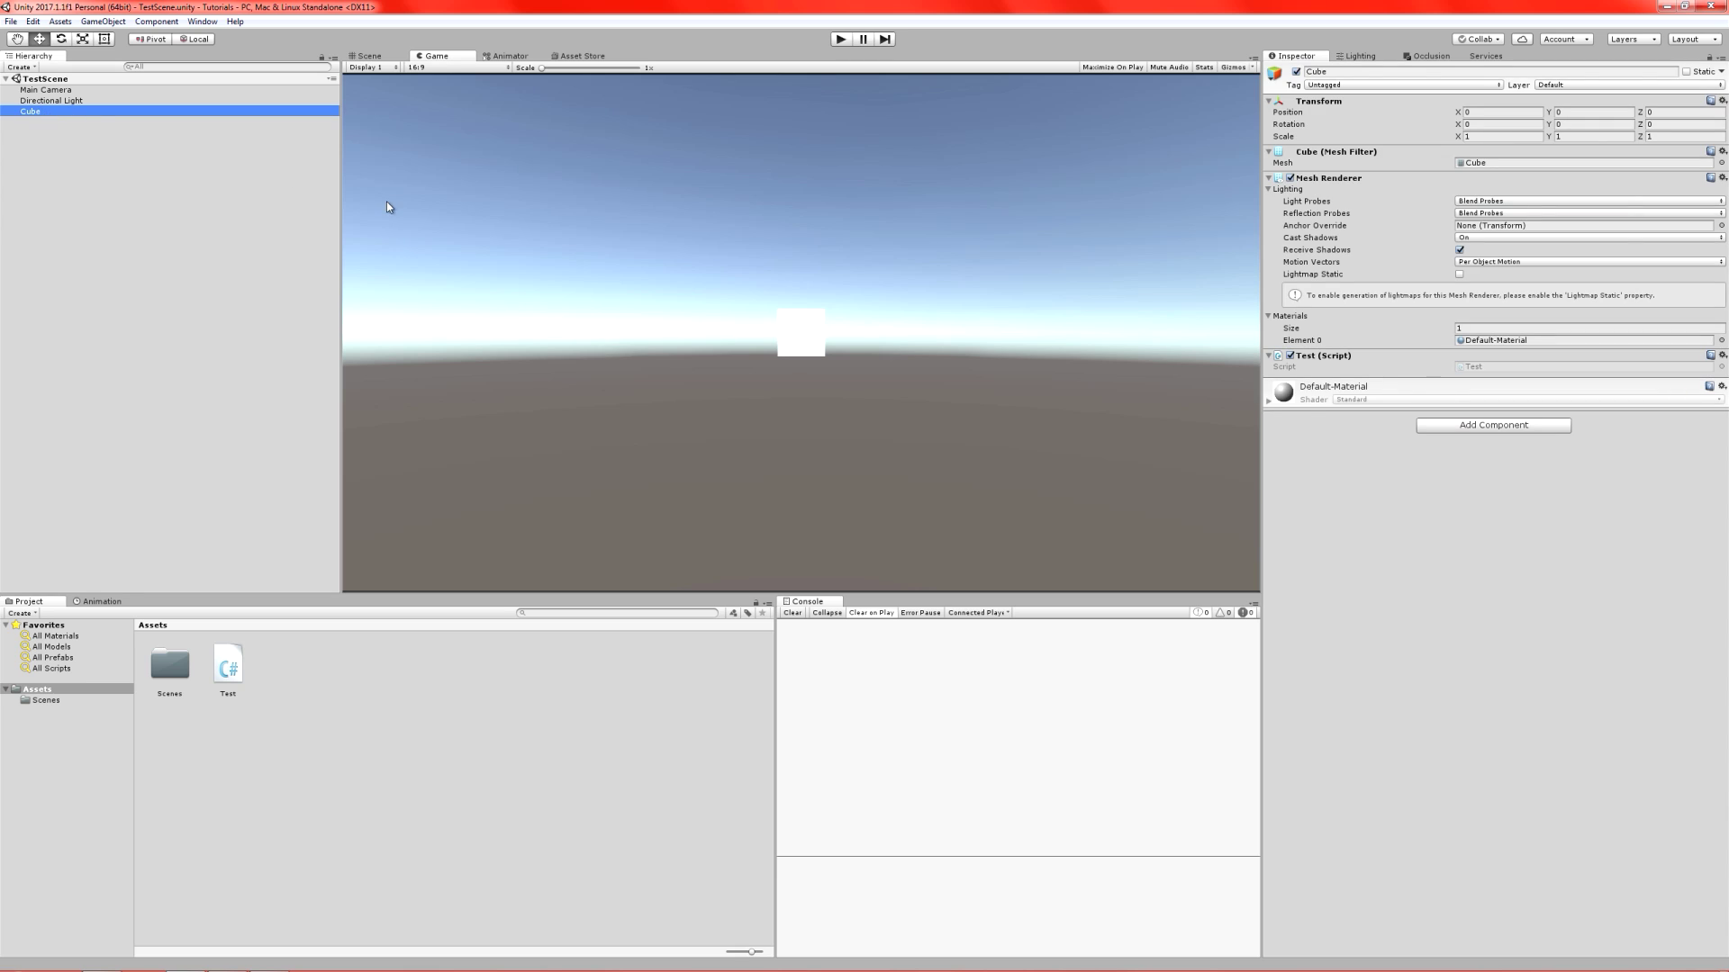
click(95, 22)
mouse_move(166, 68)
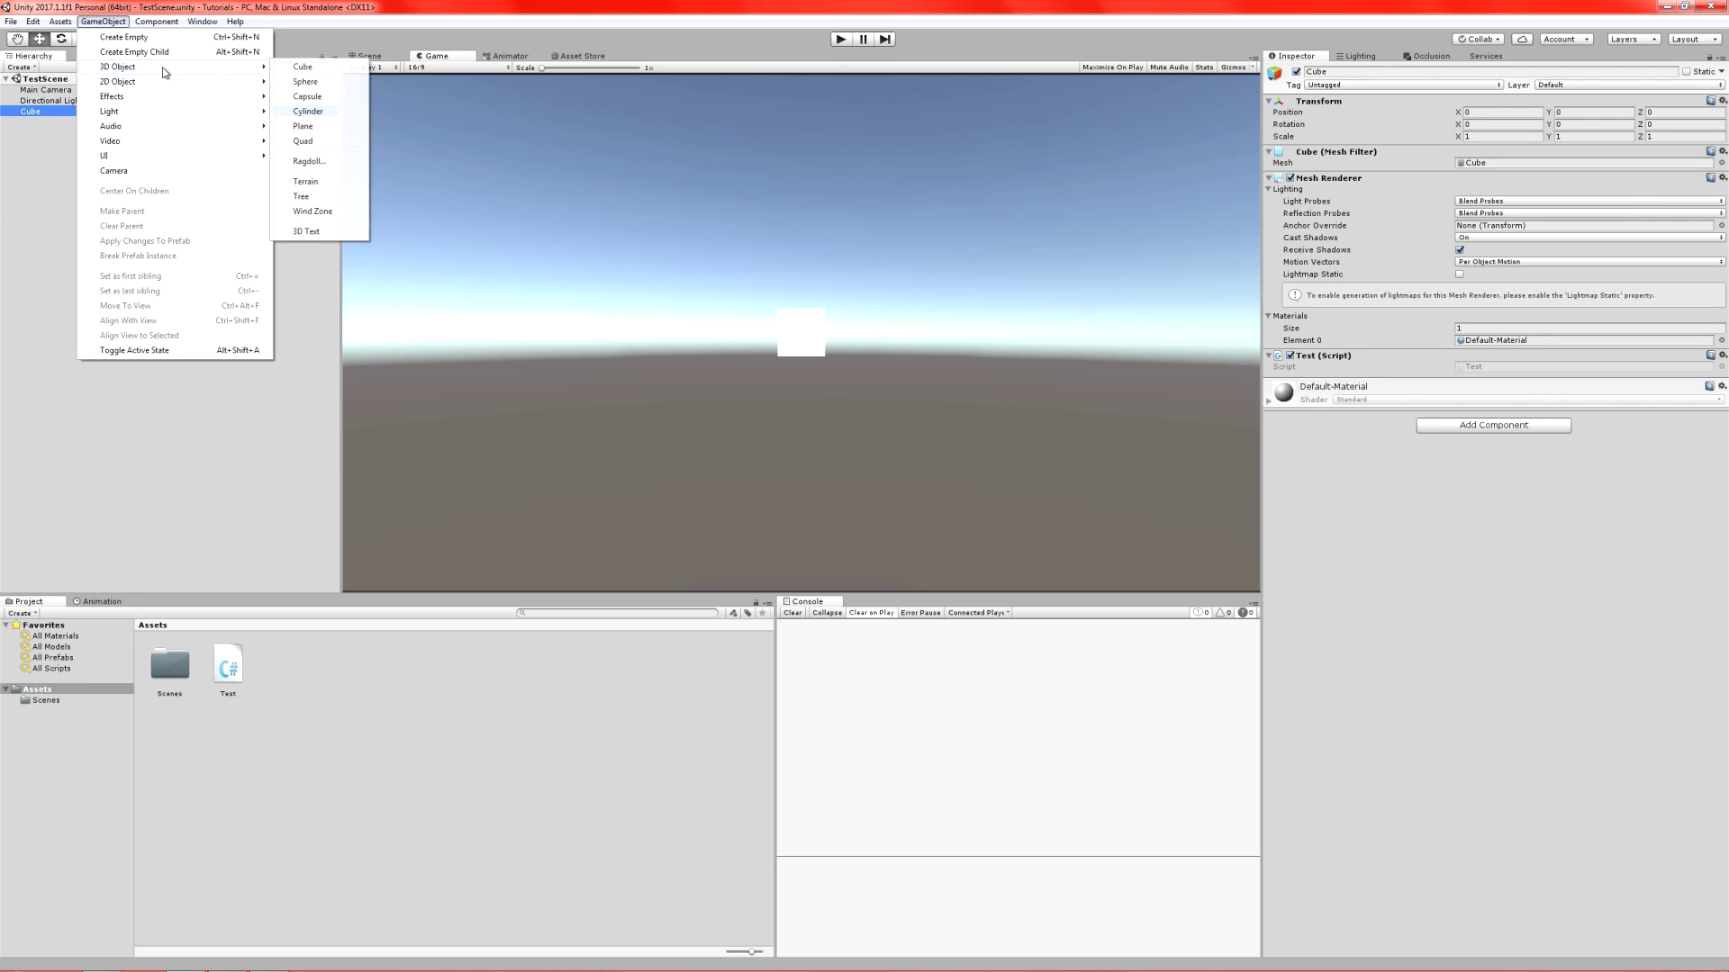
click(305, 69)
- Set the second cube's Z position to 1 and its X and Y scale to 3
click(1500, 110)
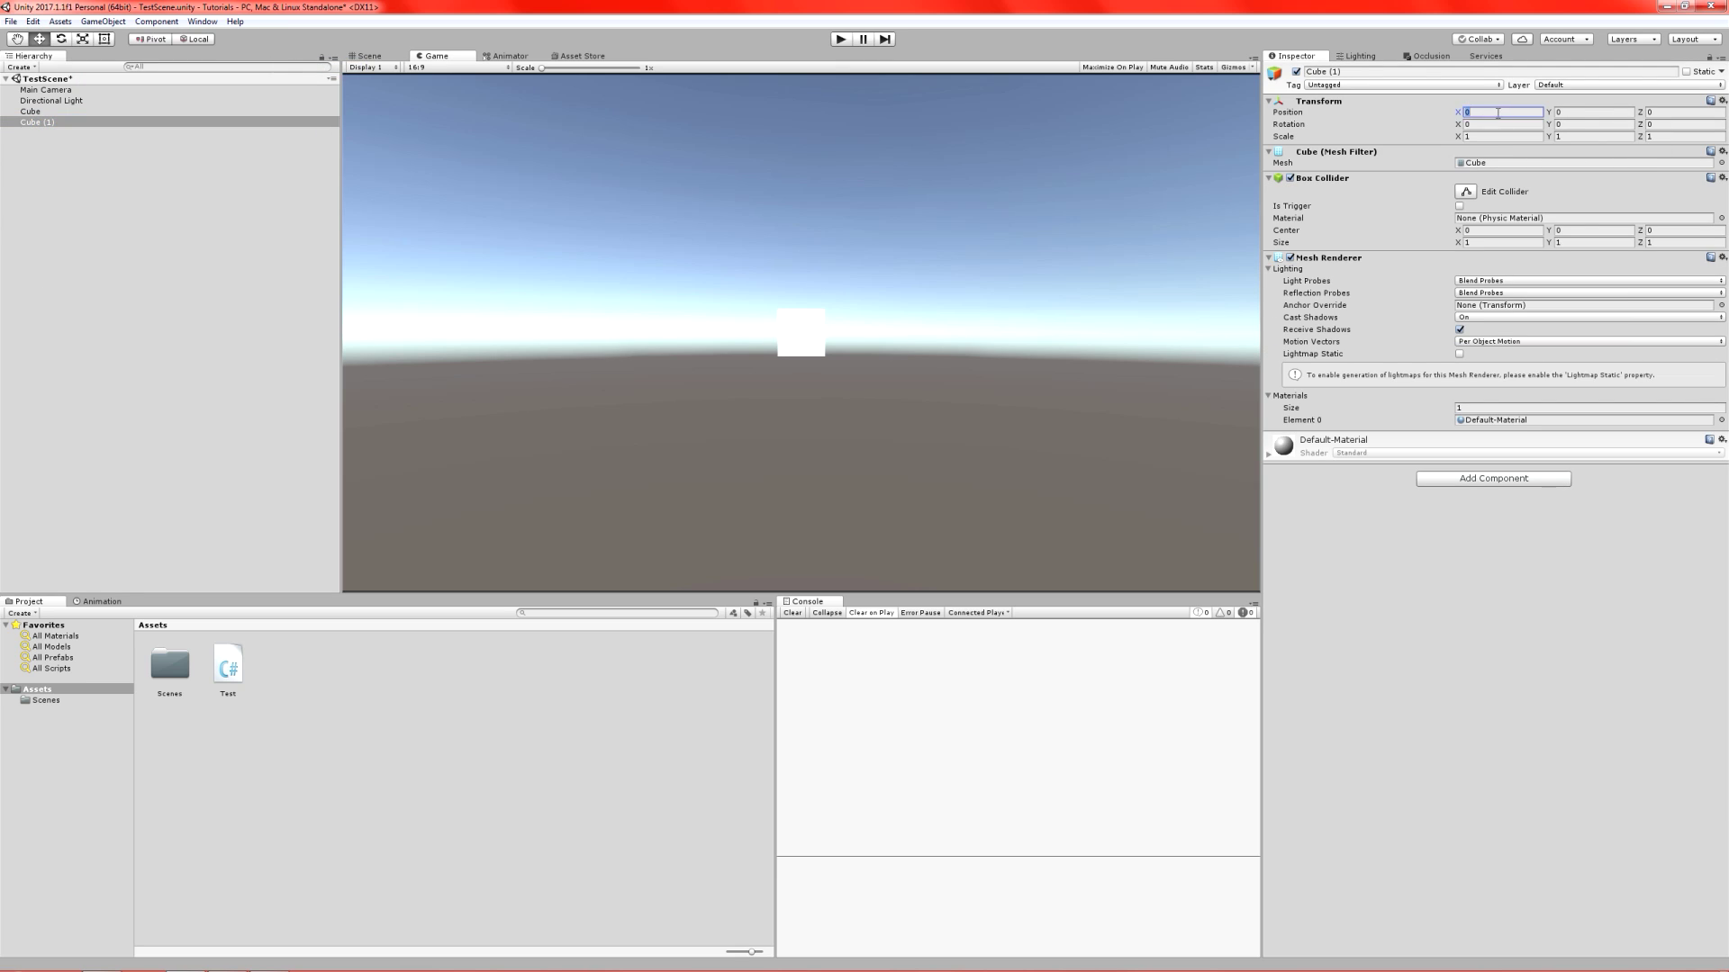
key(Tab)
key(Tab)
key(Tab)
key(Tab)
key(Tab)
key(Tab)
text(3)
key(Tab)
text(3)
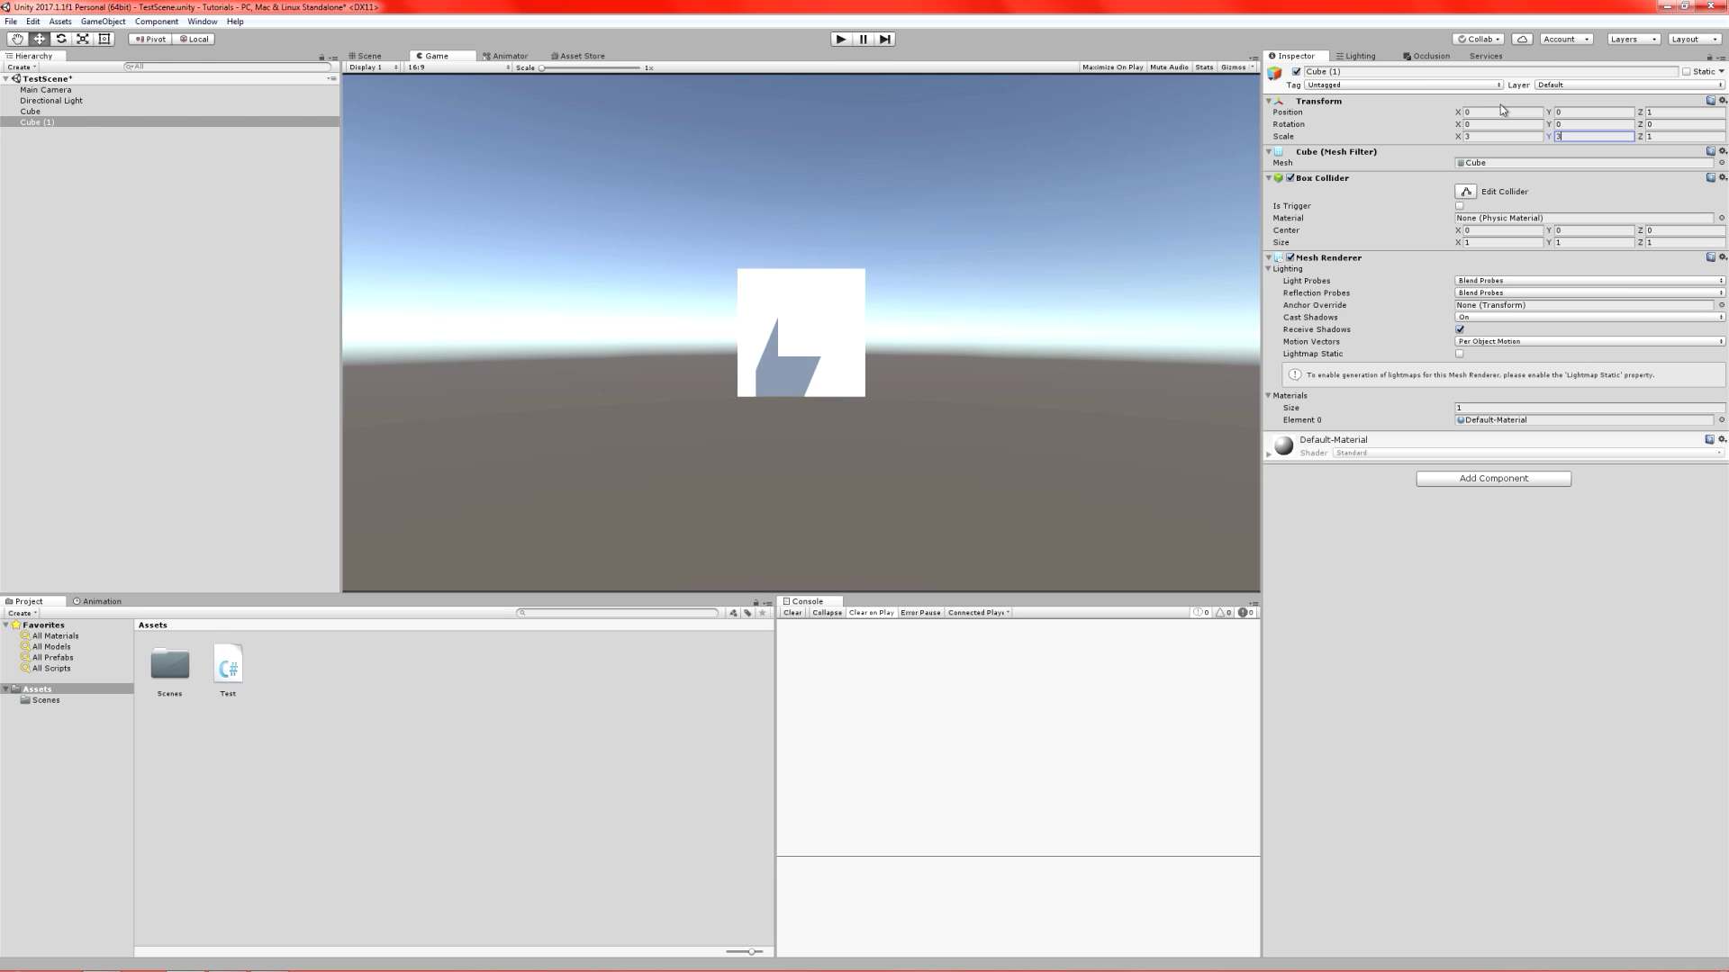
- Create a folder named Materials in Assets and open it
click(355, 767)
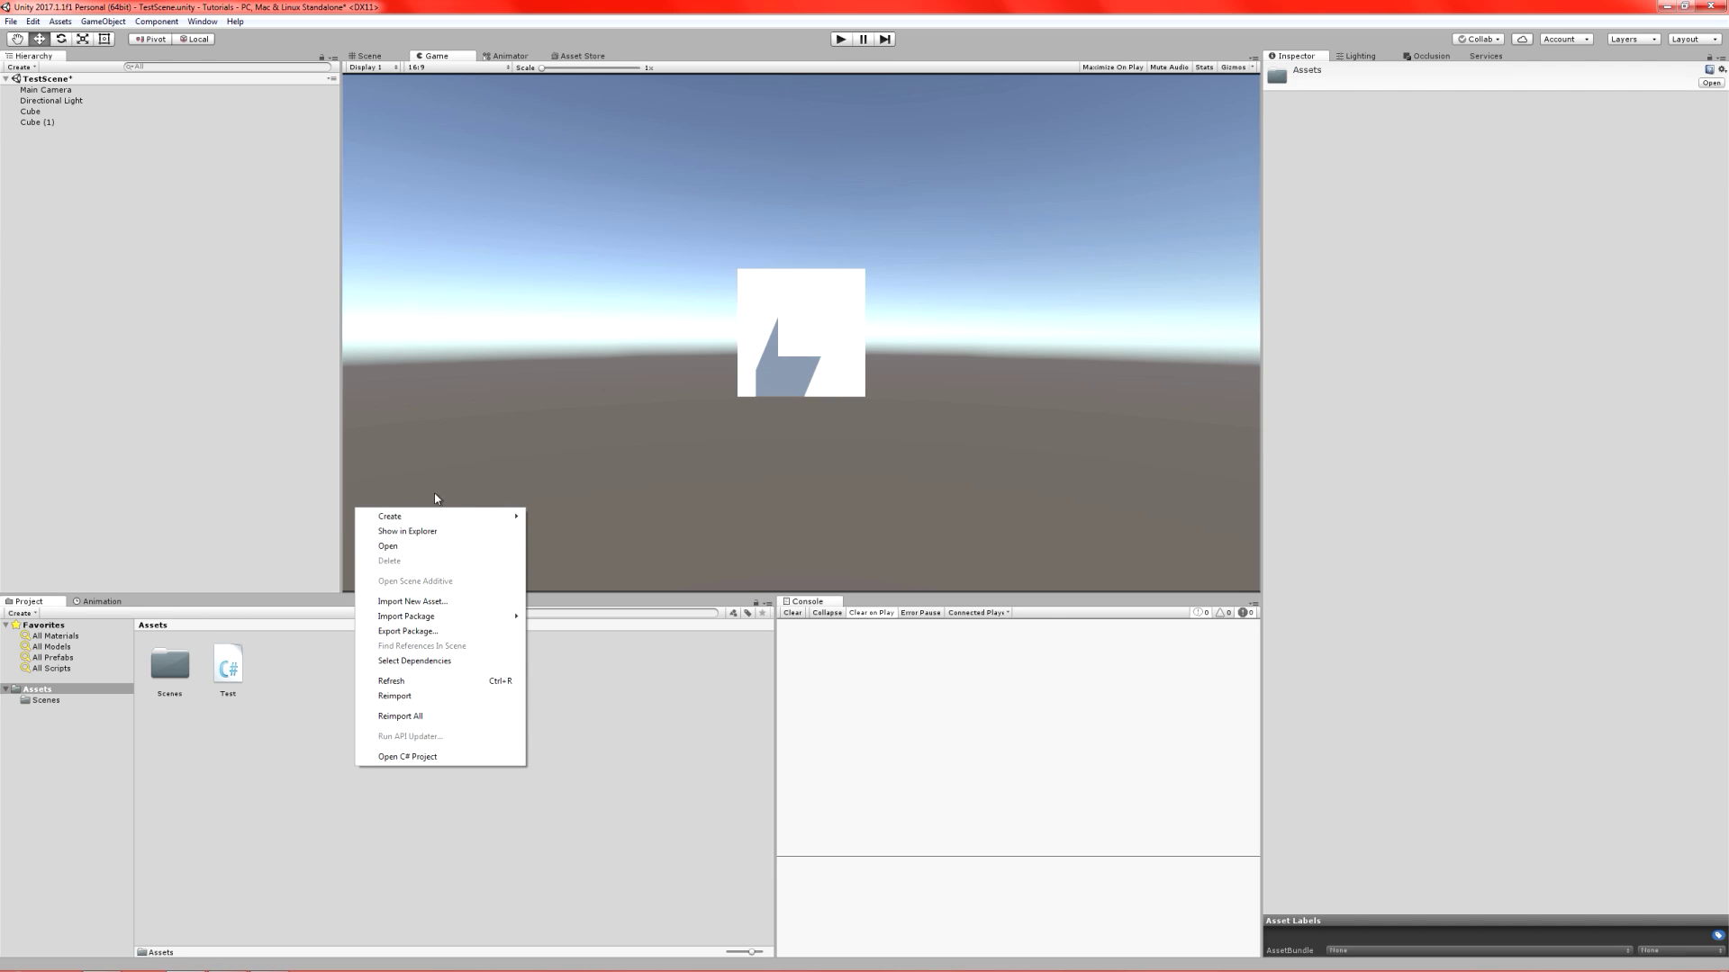
mouse_move(443, 511)
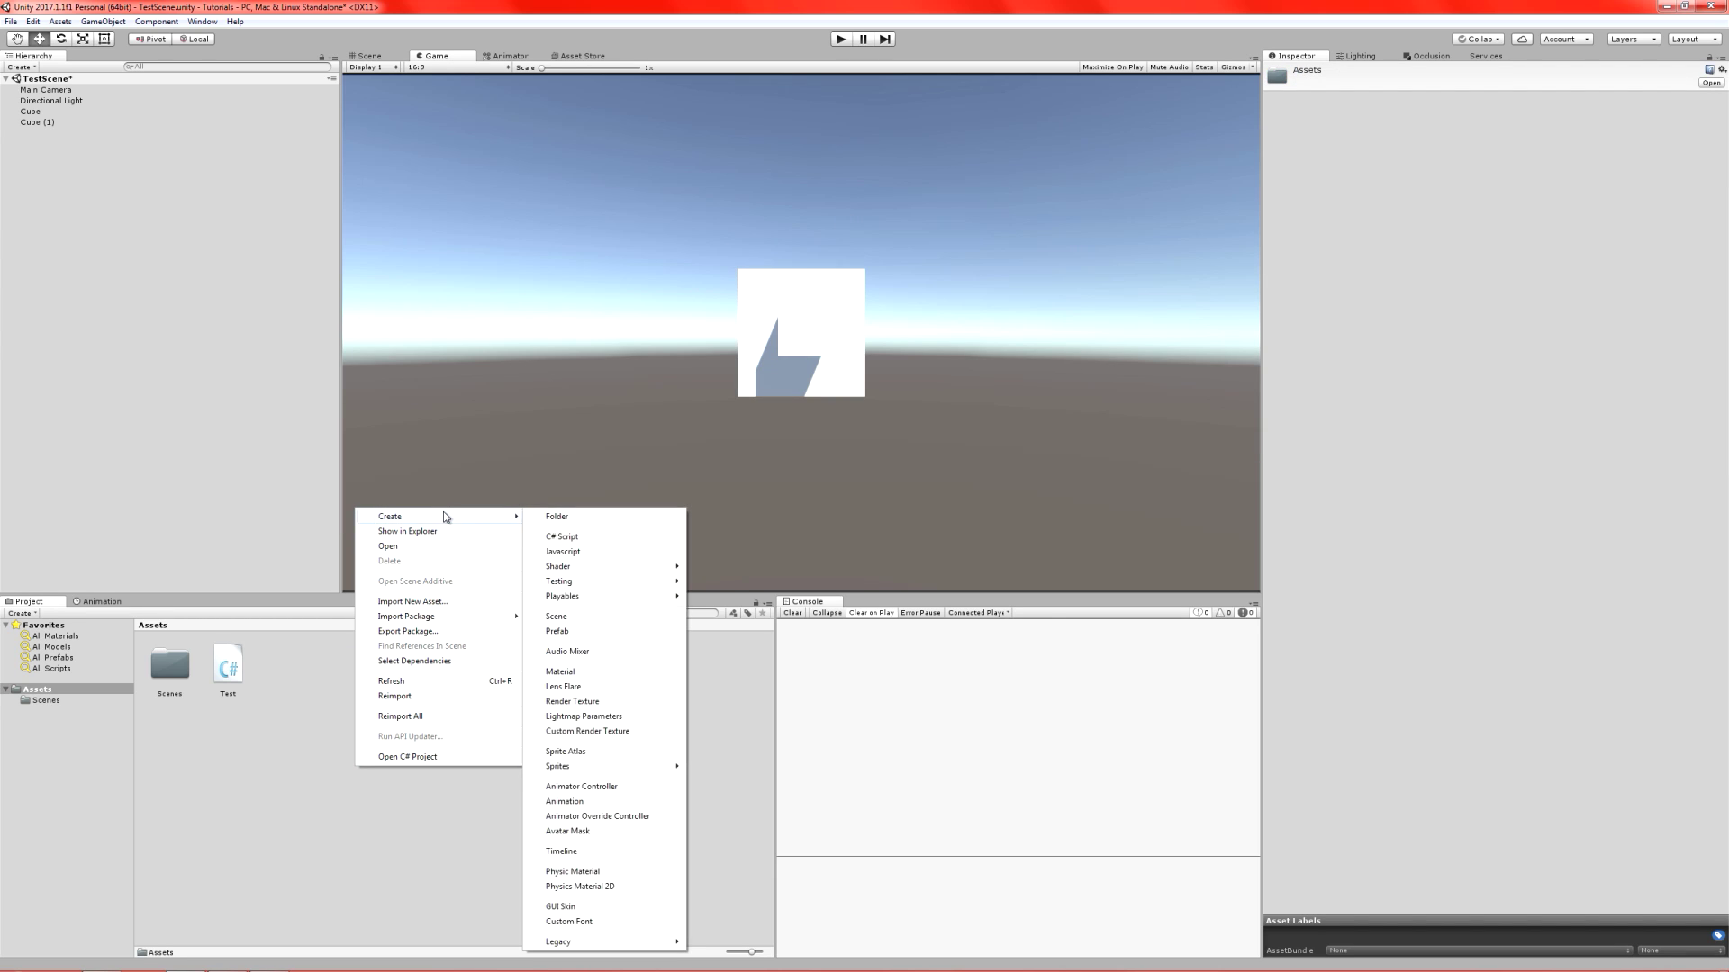
click(576, 518)
text(Materials)
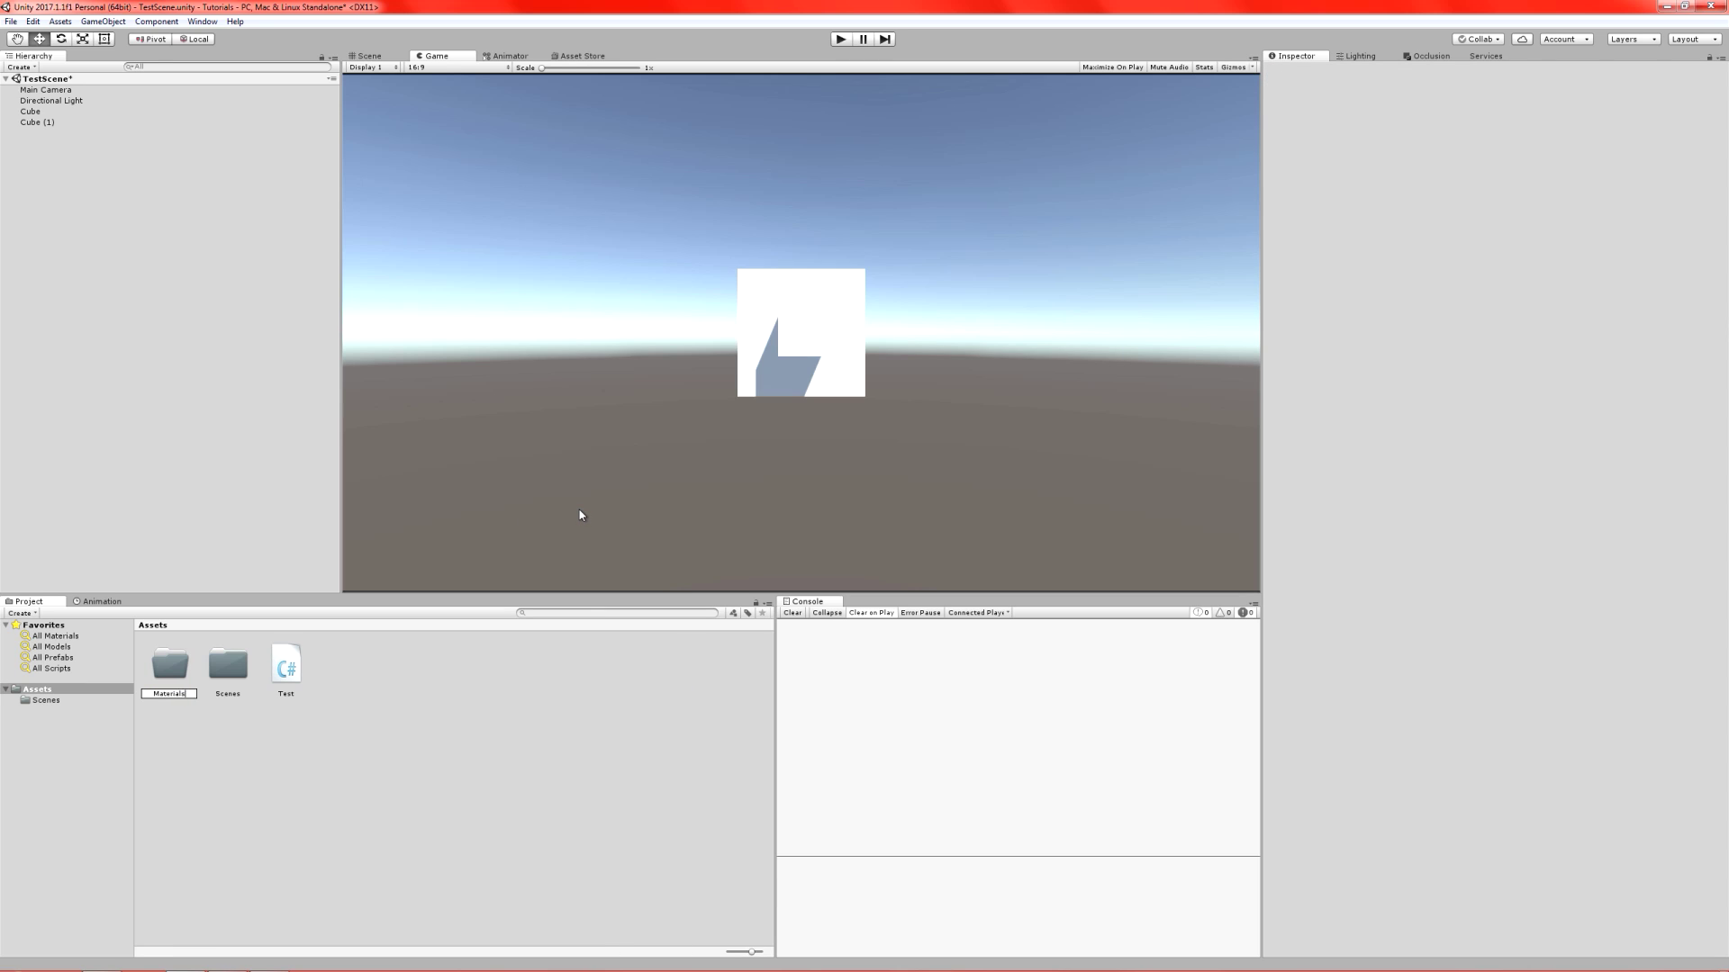
key(Return)
key(Return)
- Create a material in the Materials folder and keep its default name
right_click(468, 686)
key(Right)
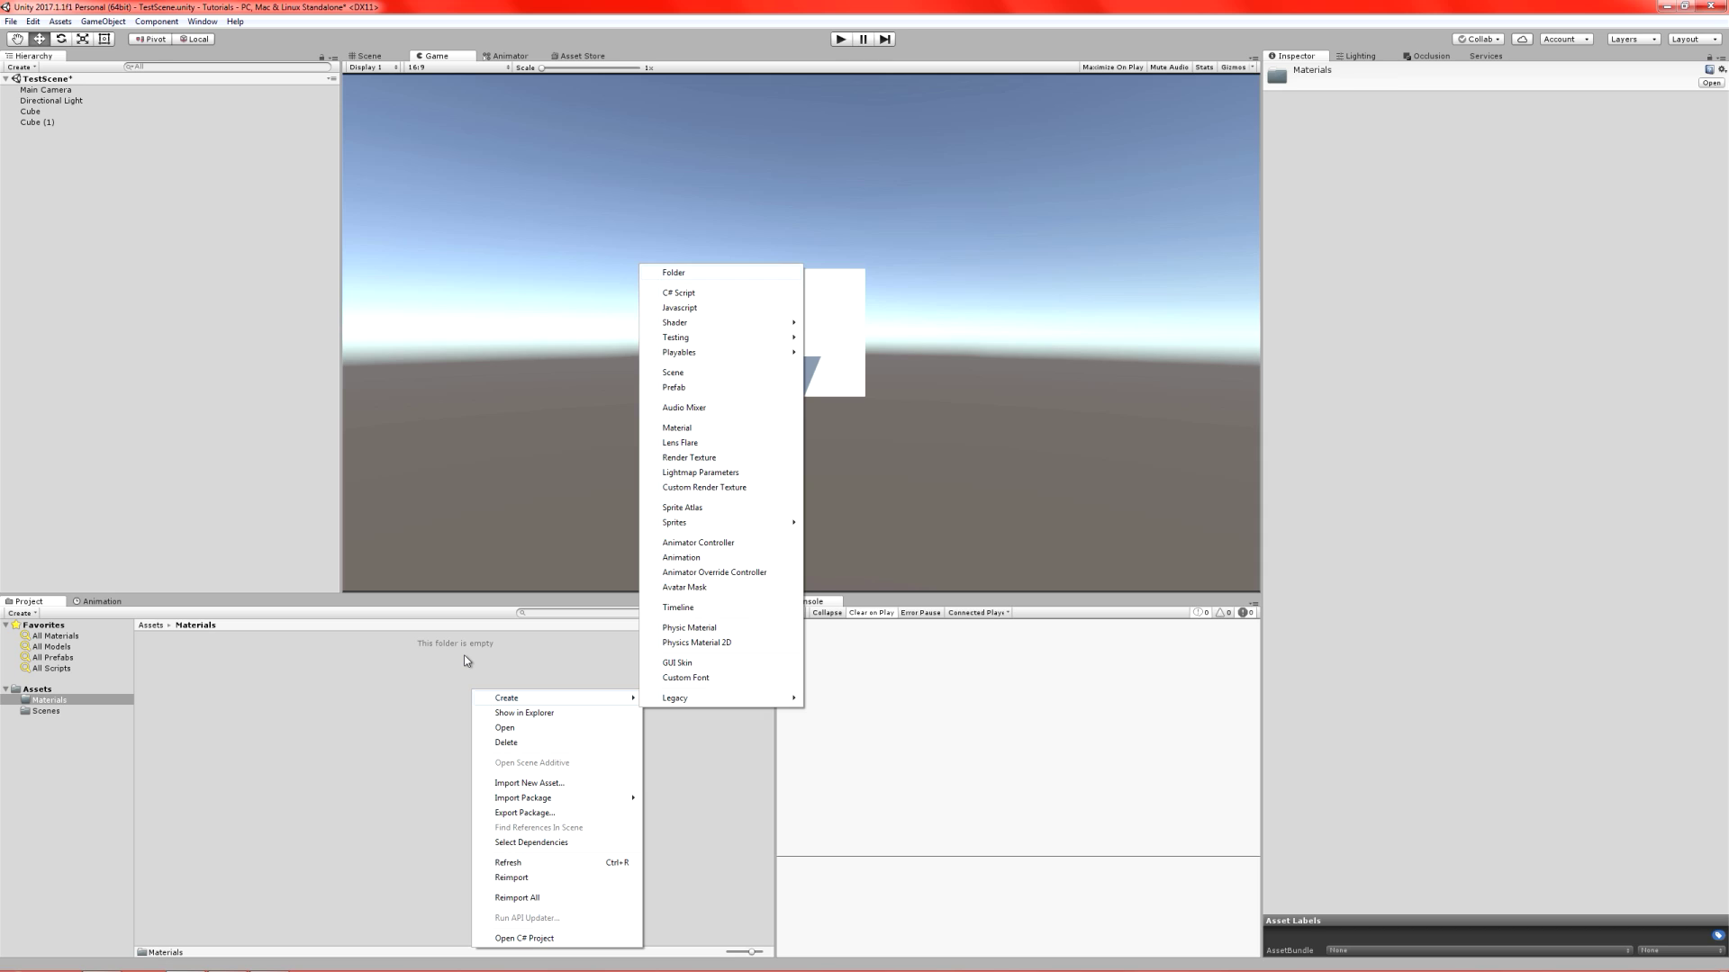
key(m)
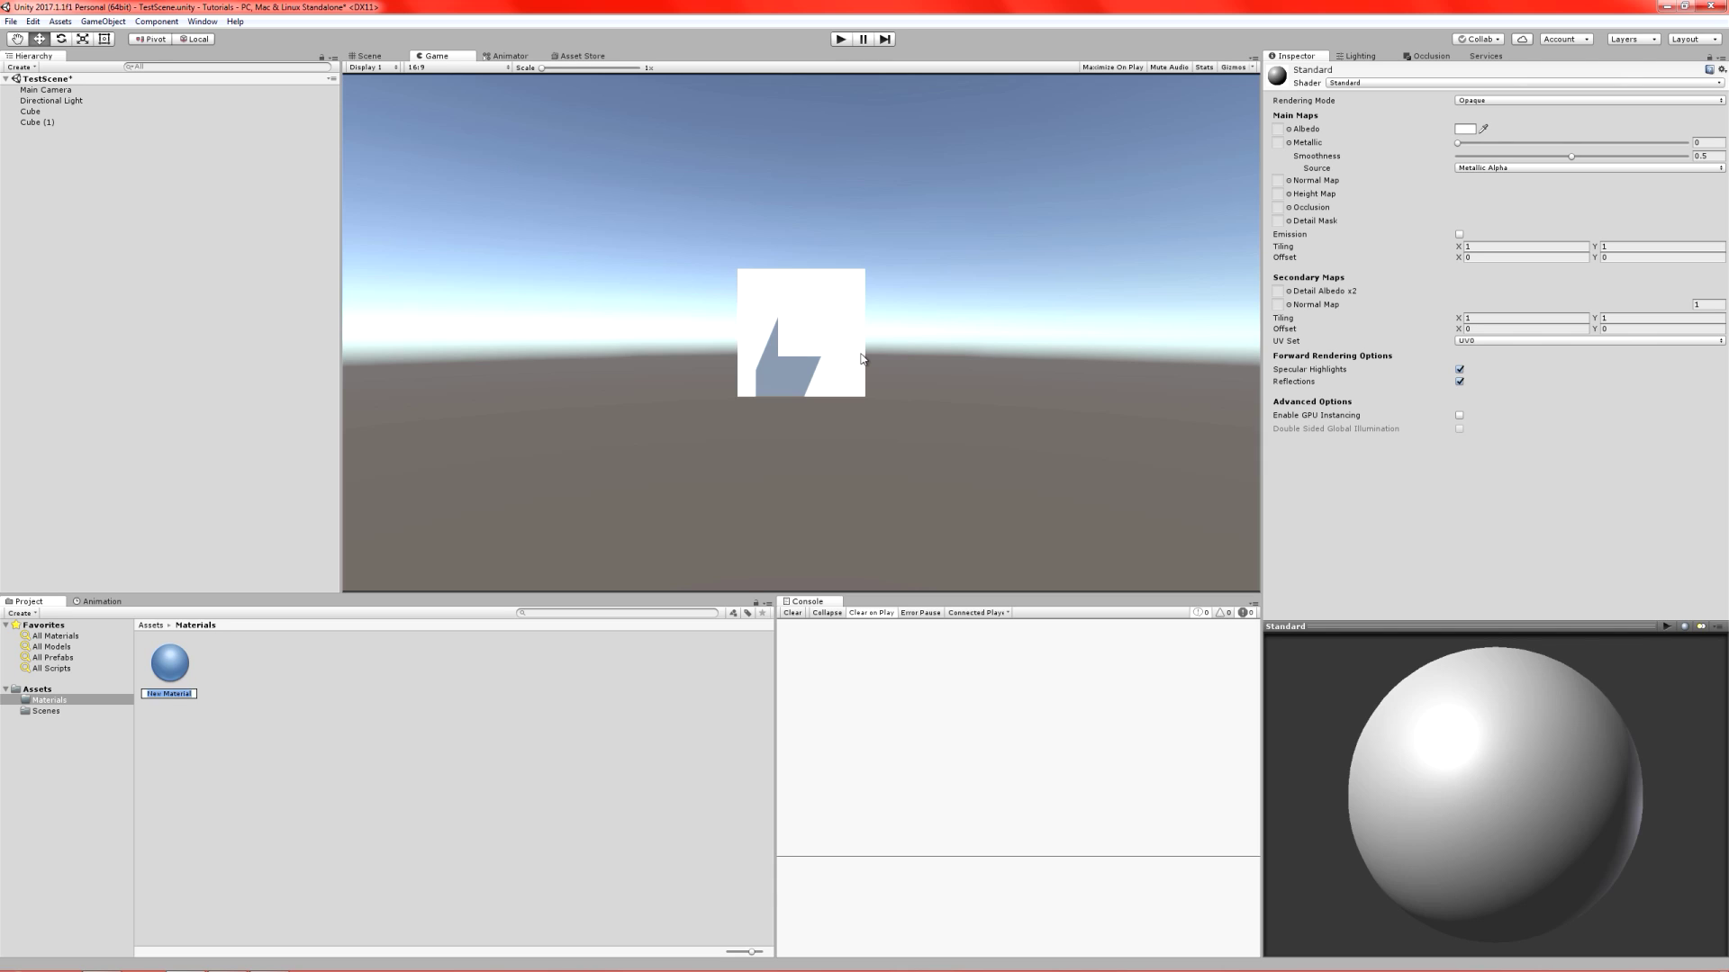
key(Return)
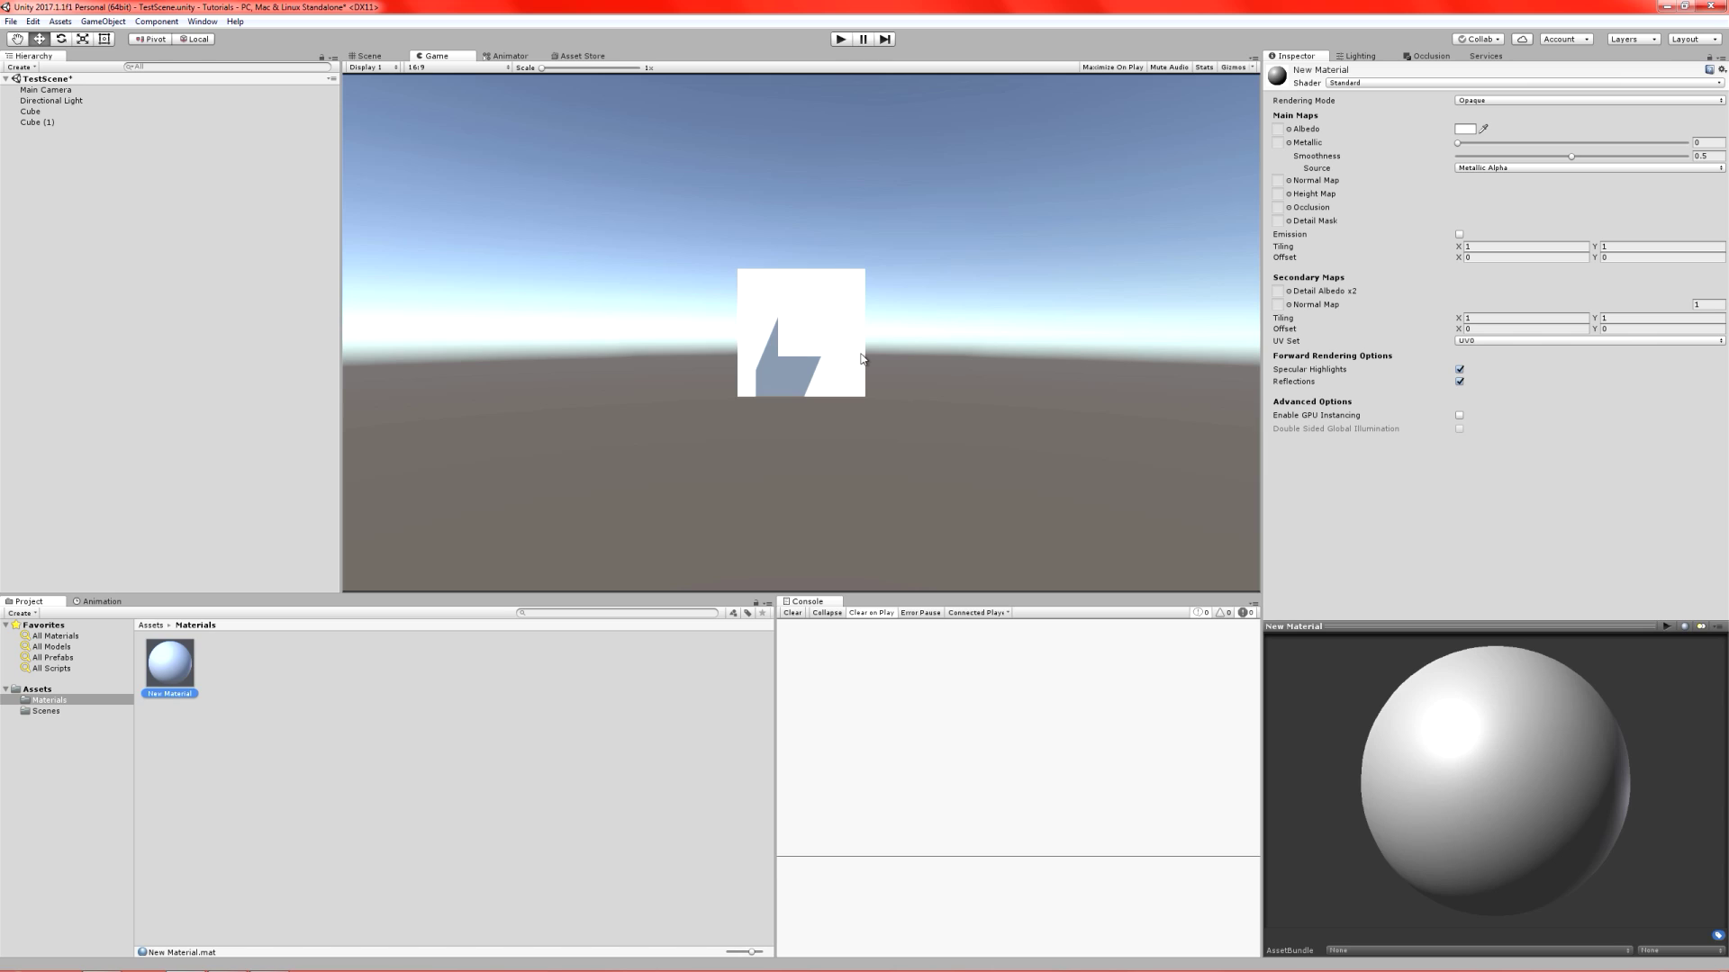
- Assign the new material to the original cube and set its albedo colour to pure red (FF0000FF)
drag(167, 668, 54, 112)
click(1465, 129)
click(203, 345)
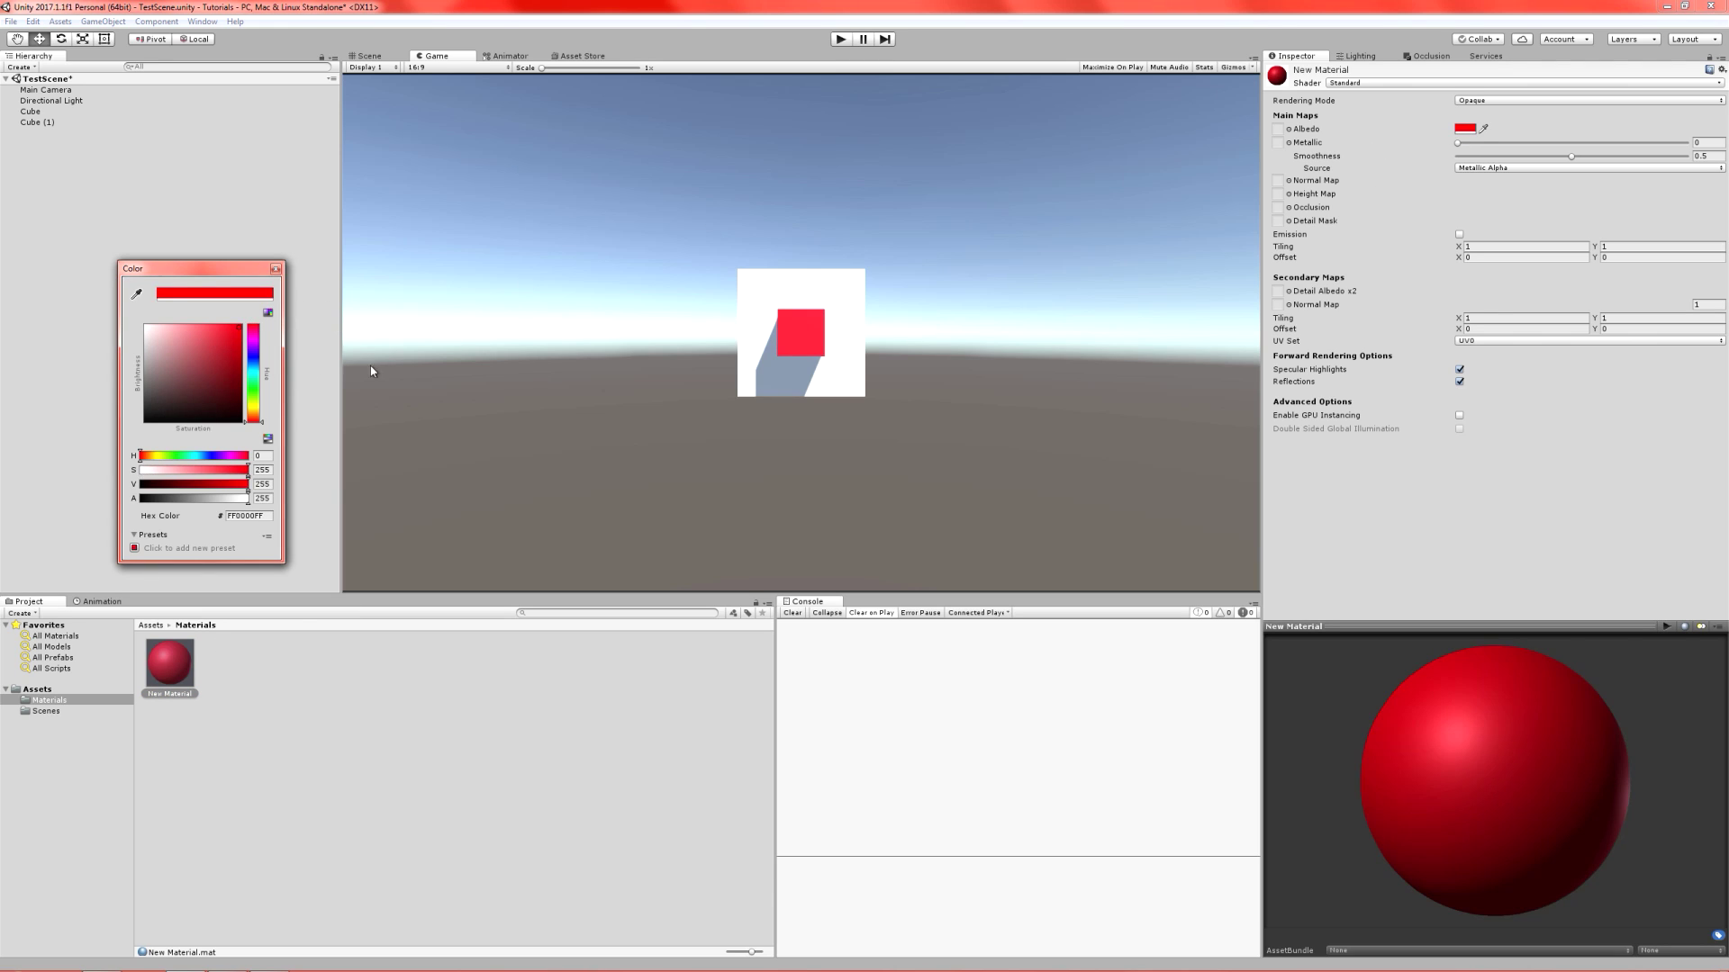
- Play the scene to check the red cube's movement against the larger white cube, and stop play mode
click(632, 399)
key(ctrl+p)
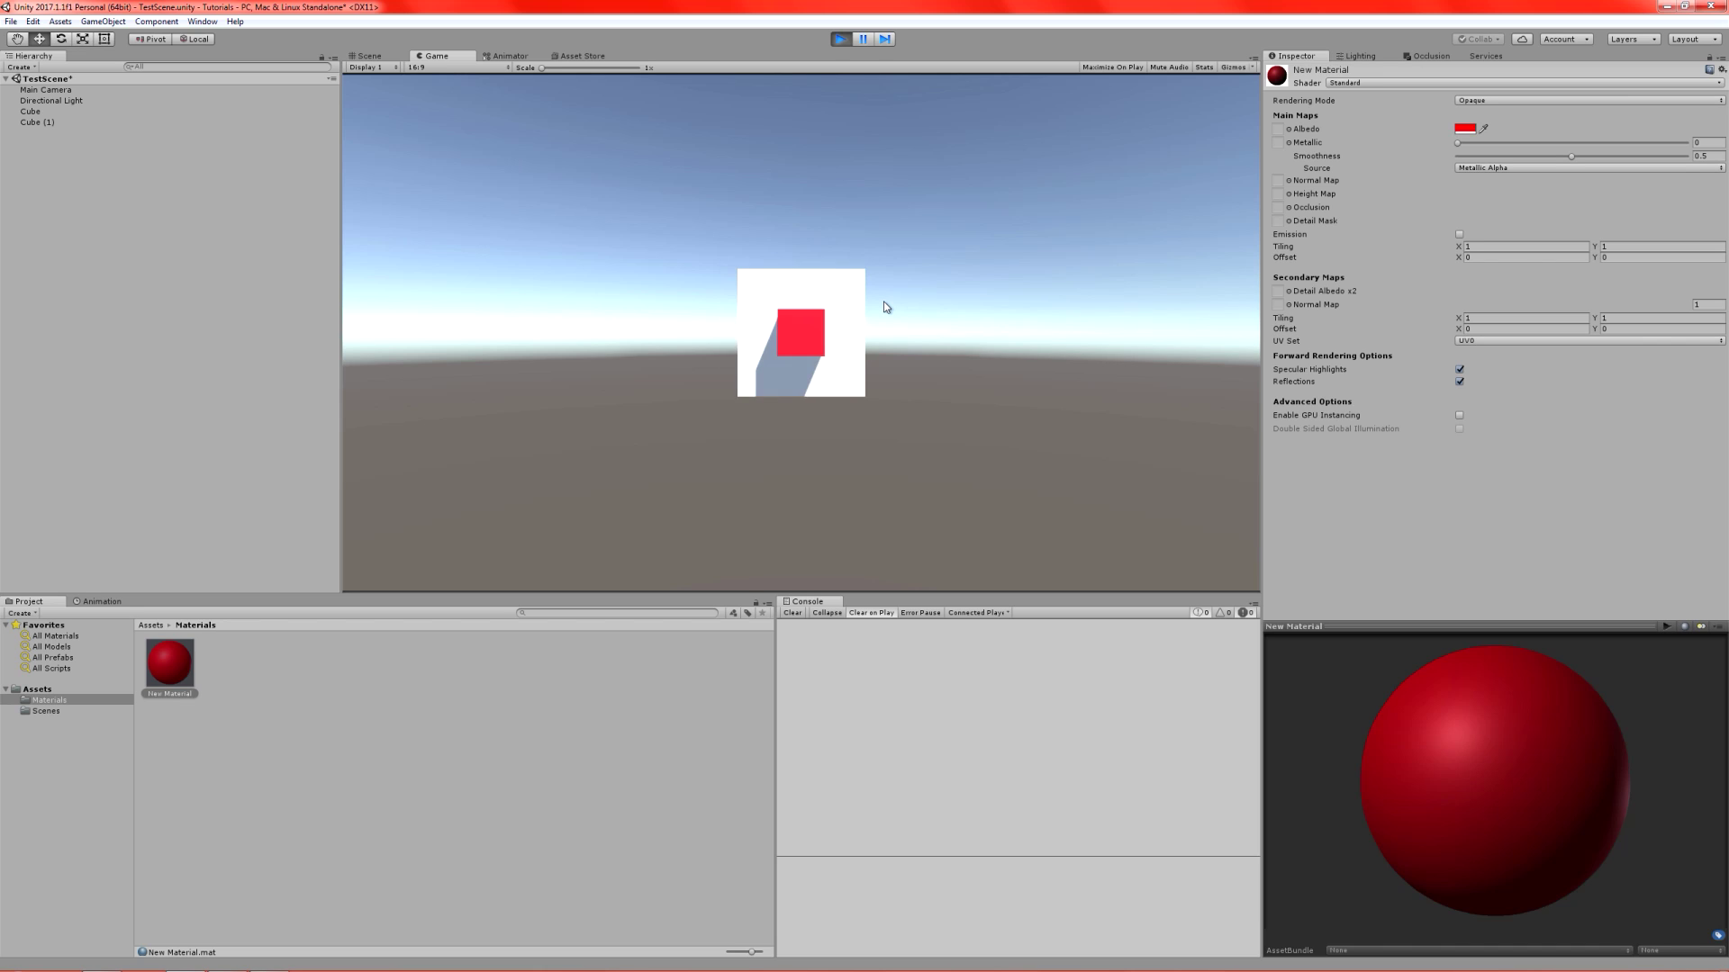
key(ctrl+p)
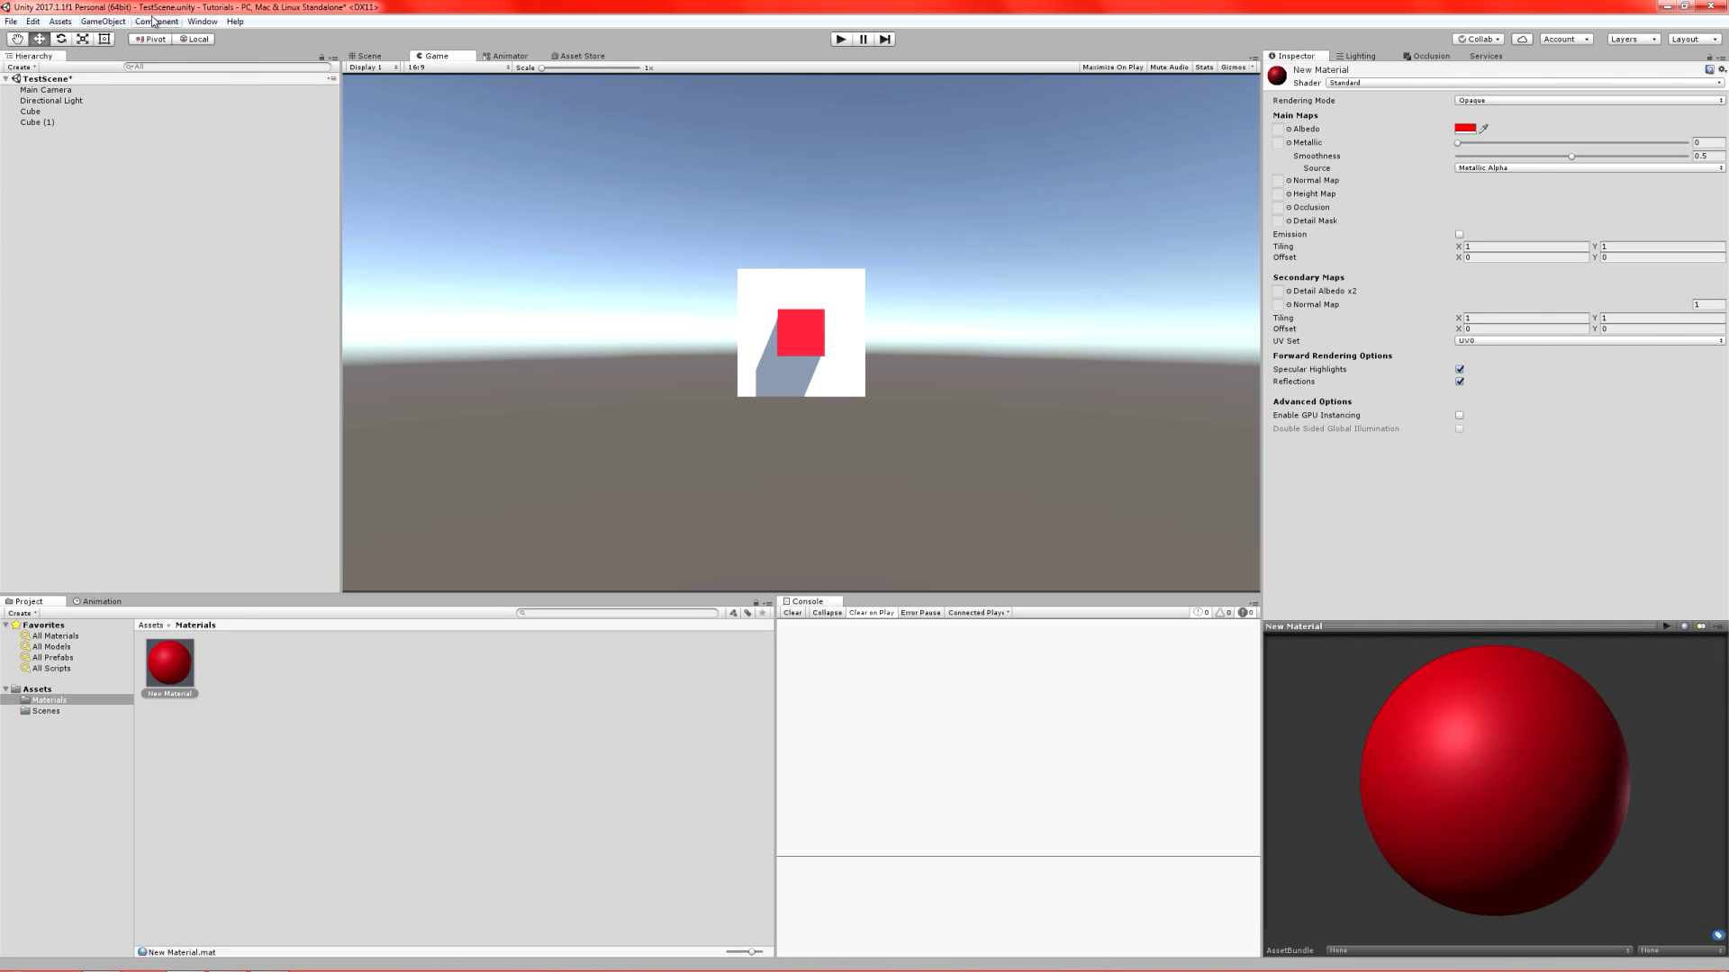
- Add a sphere to the scene
click(60, 22)
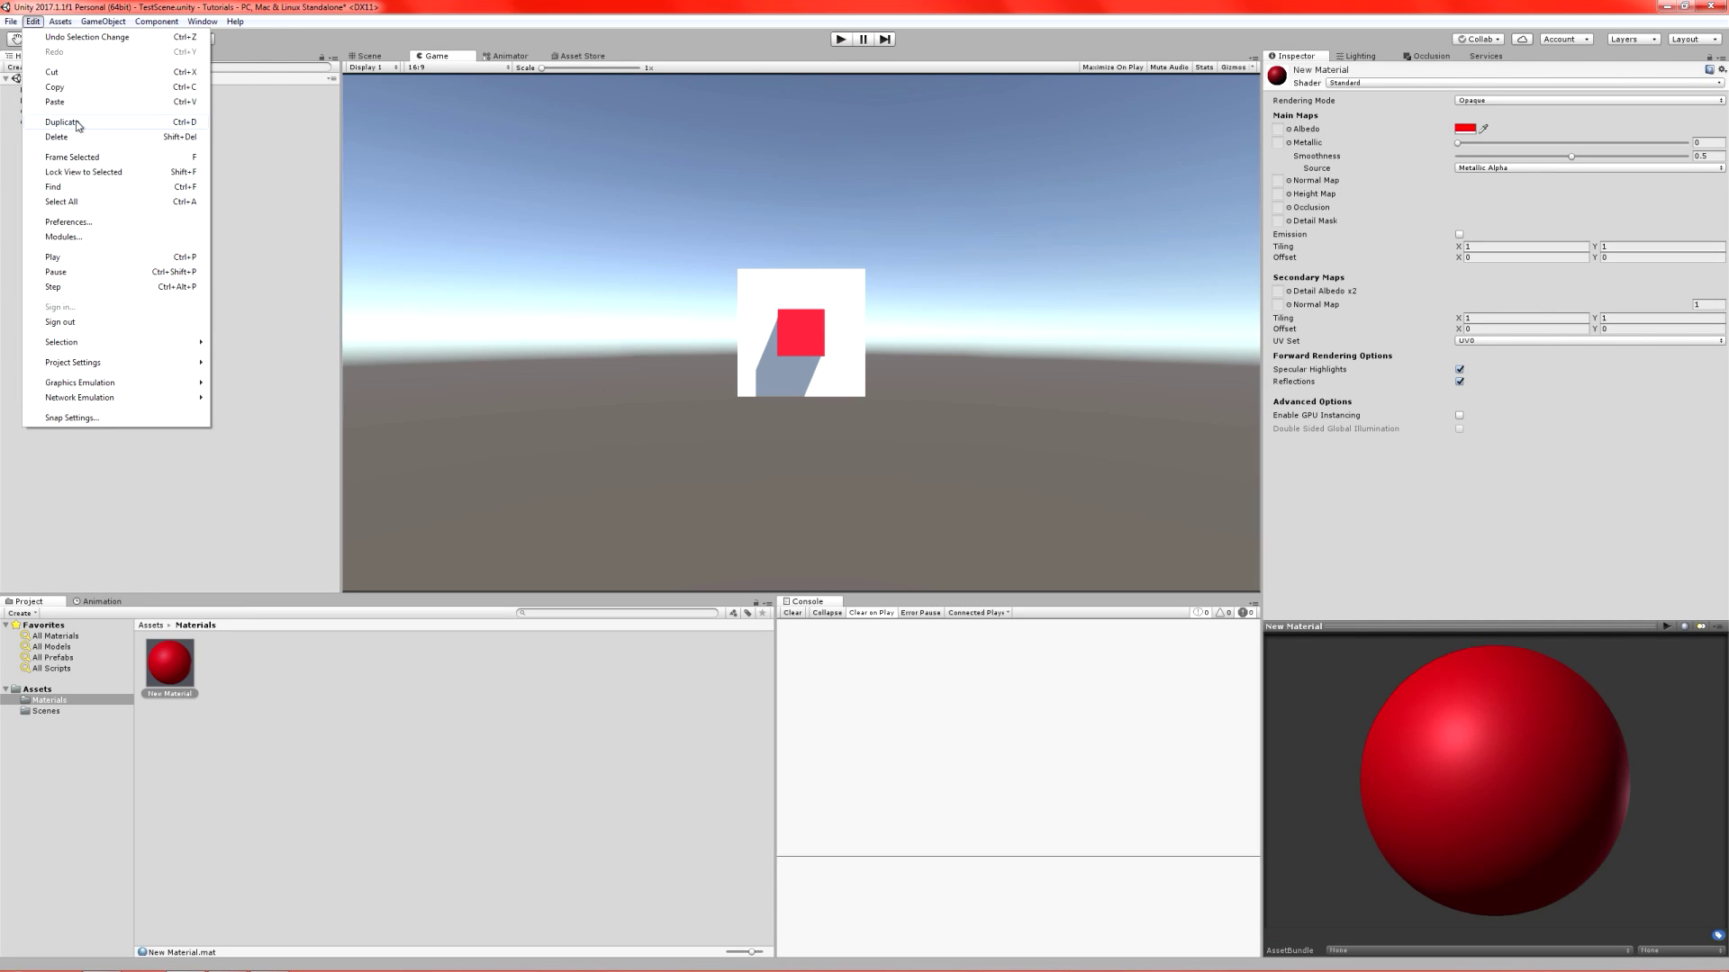
mouse_move(97, 20)
mouse_move(149, 70)
click(340, 82)
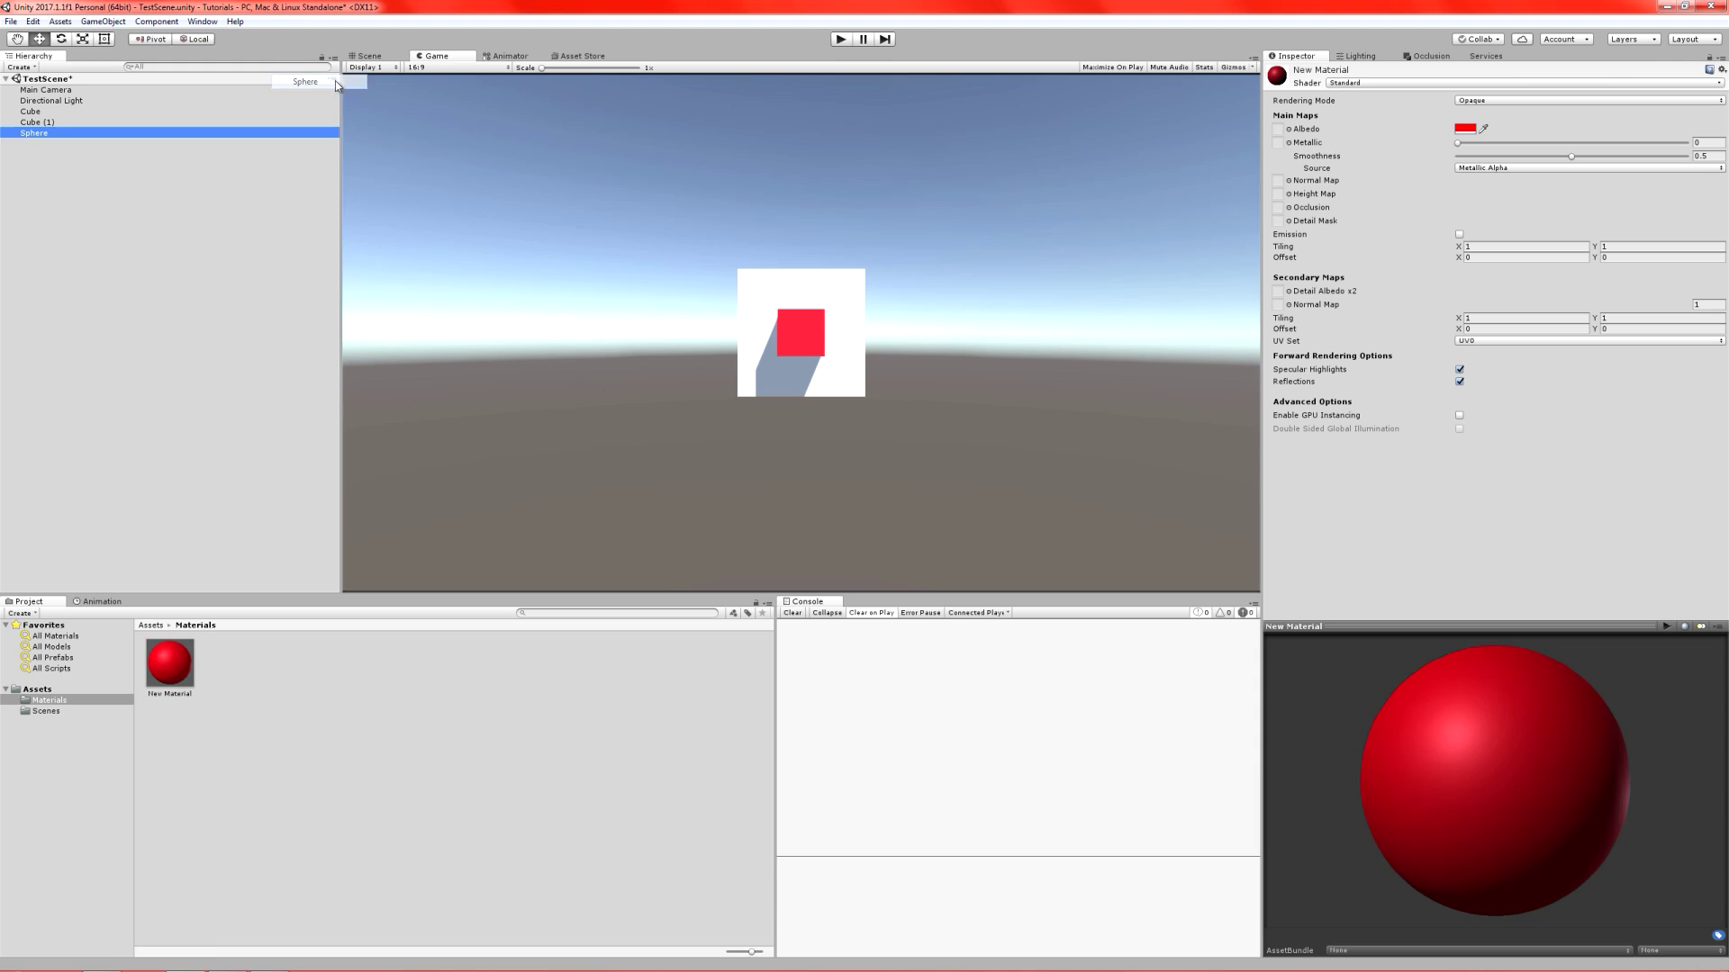
- Set the sphere's X and Y scale to 3
click(1506, 112)
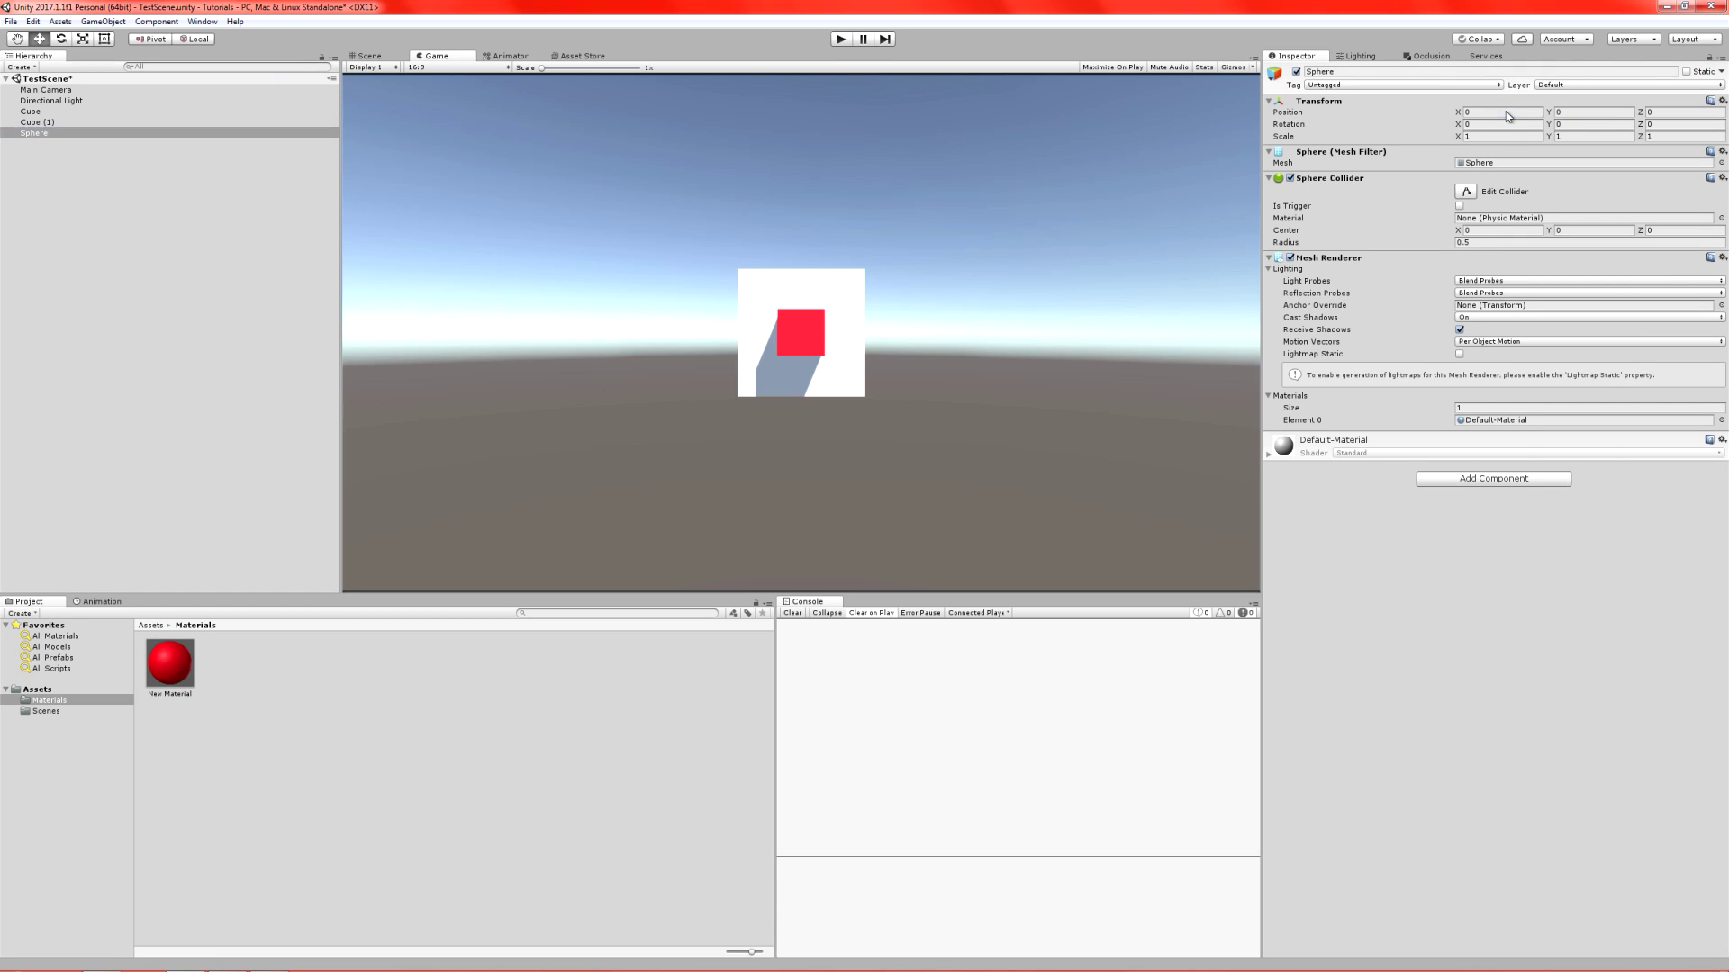
key(Tab)
key(Tab)
key(Tab)
key(Tab)
key(Tab)
key(Tab)
text(2)
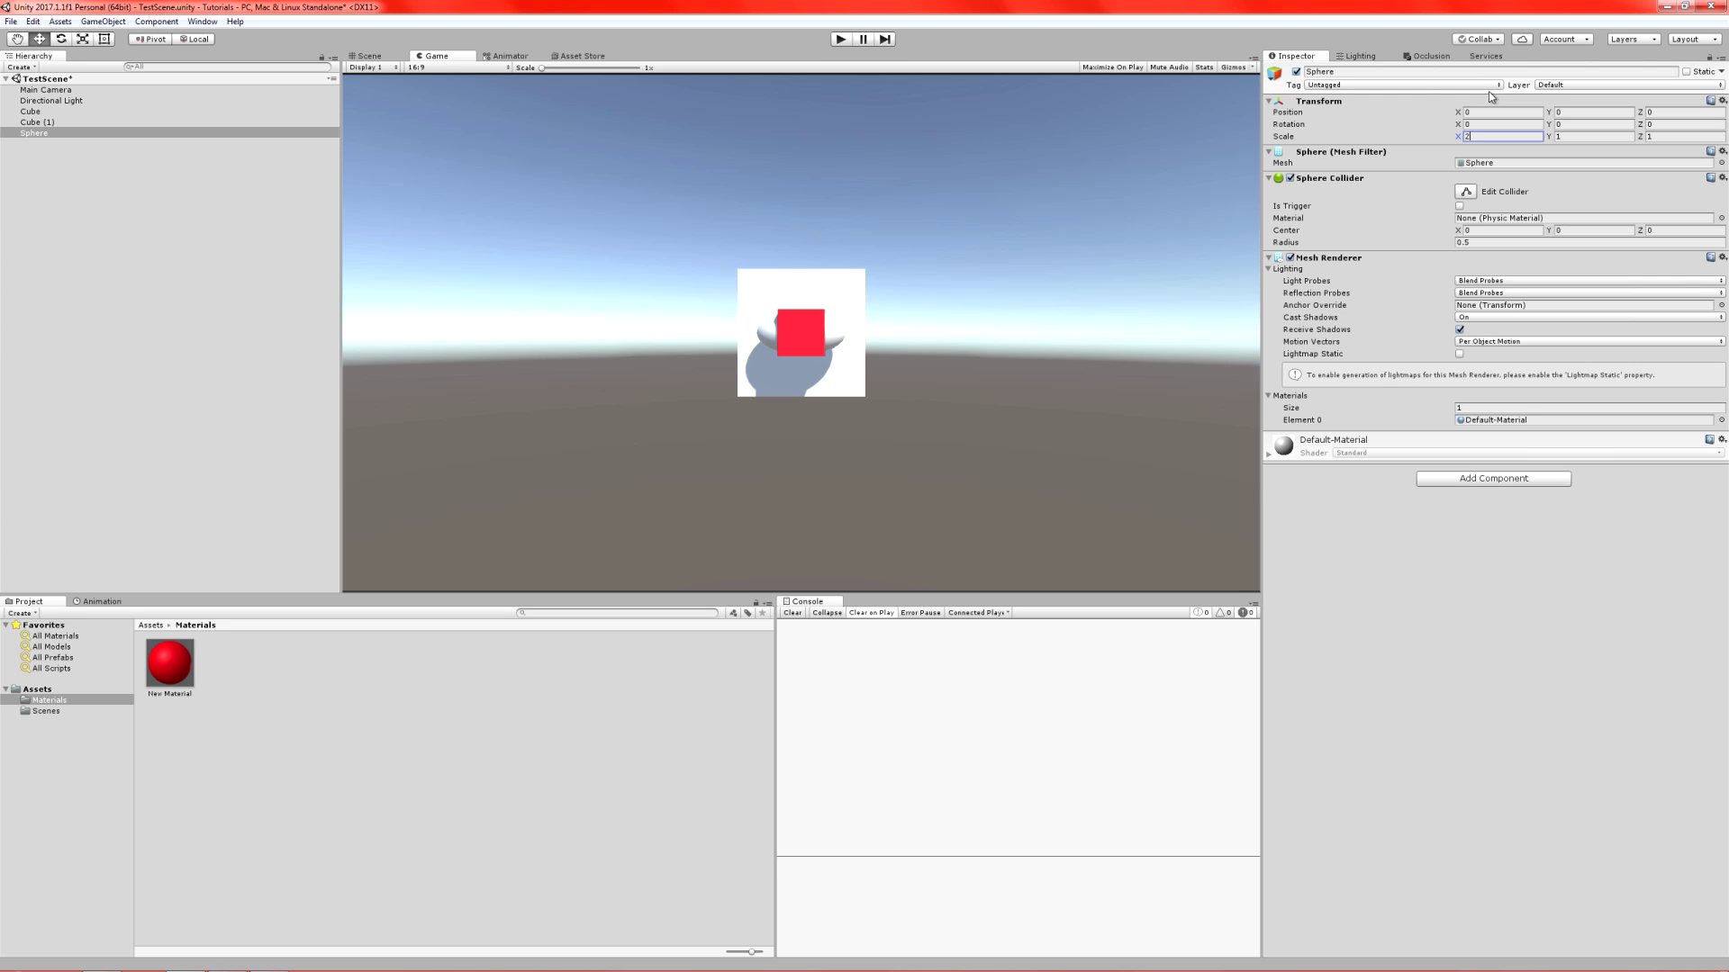
text(3)
key(Tab)
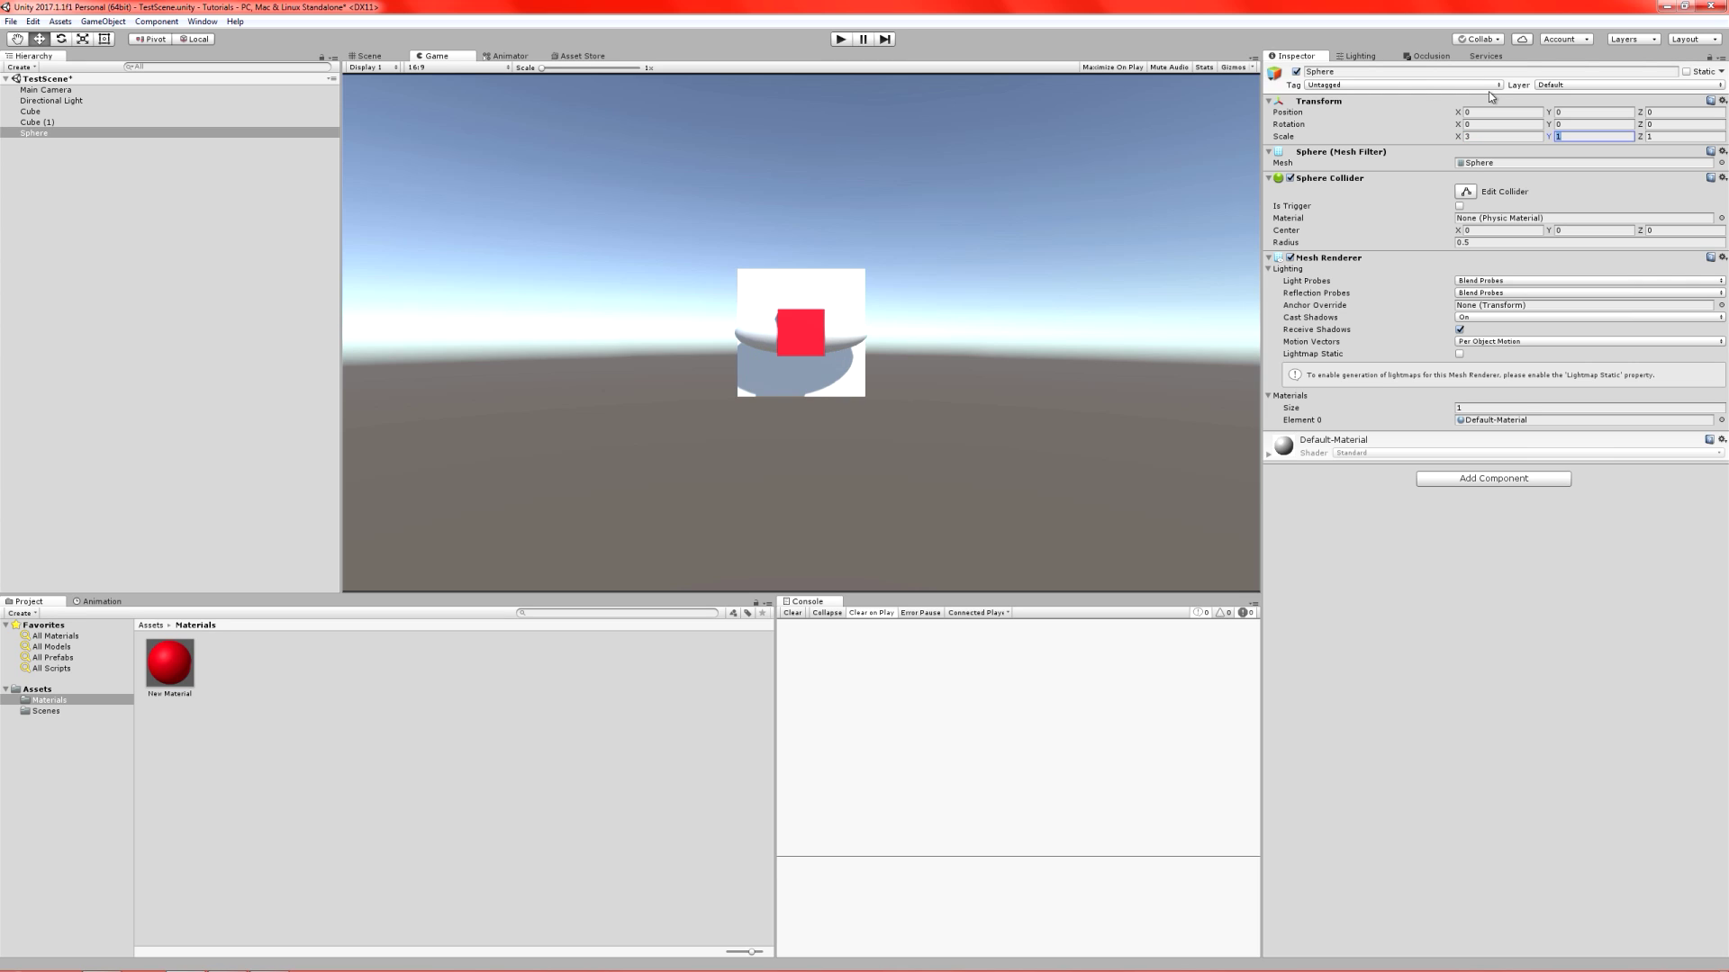
text(3)
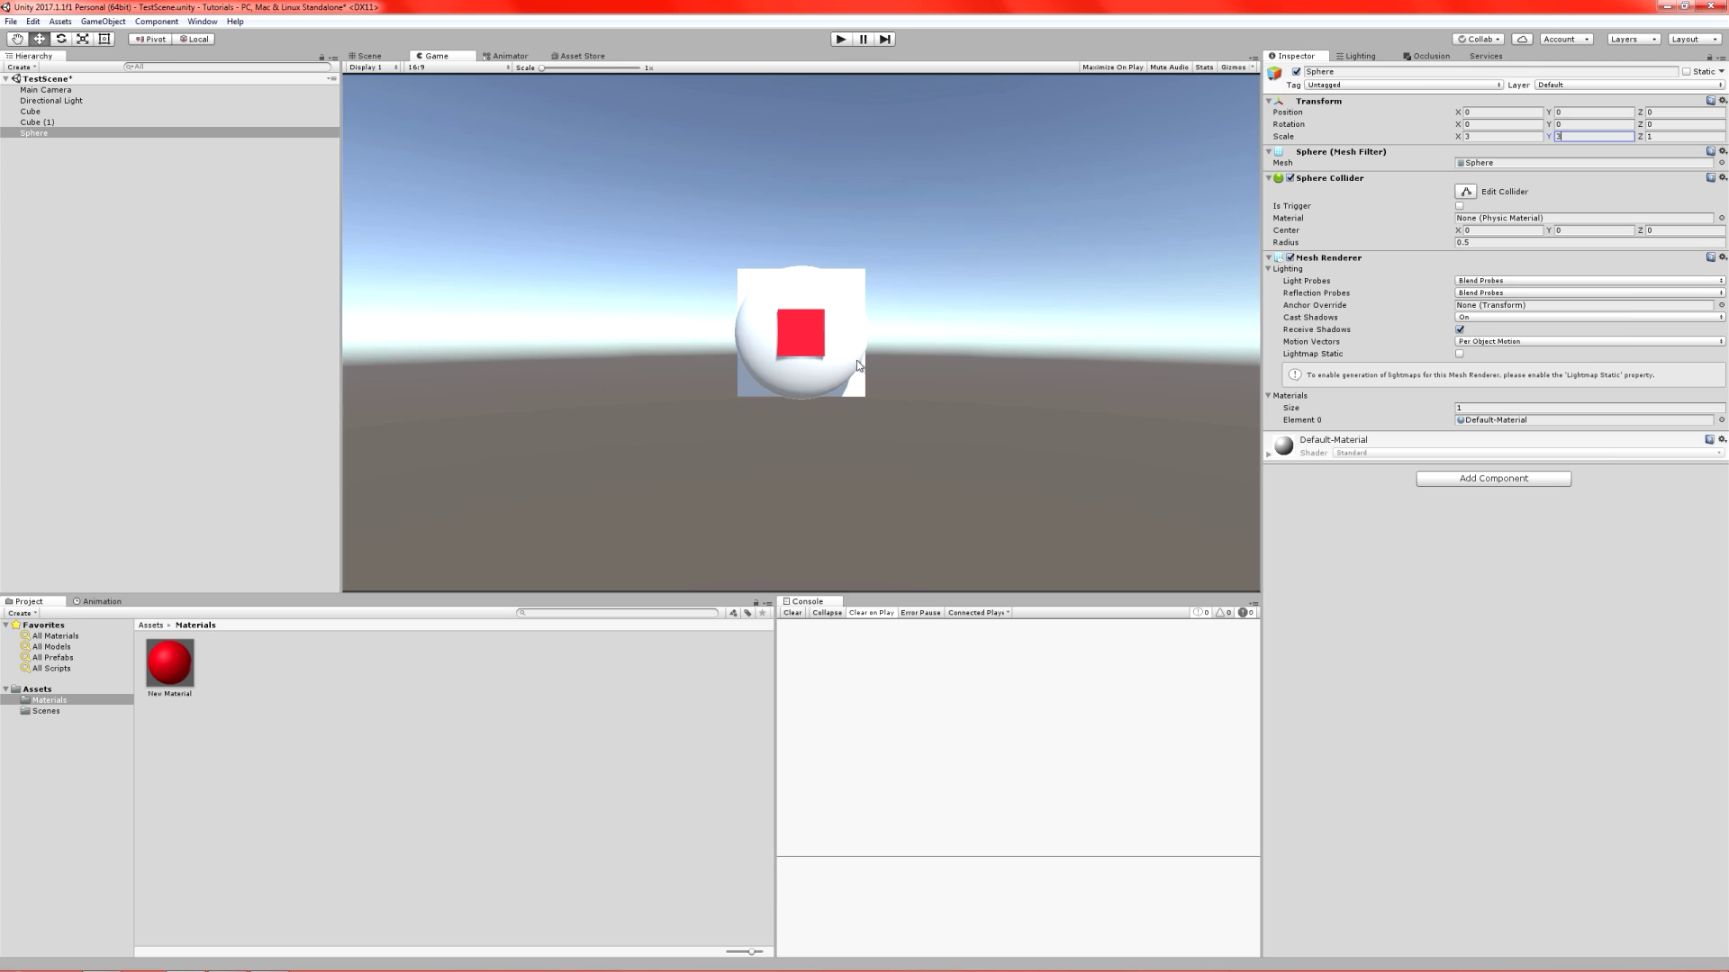
- Delete the enlarged white cube and play the scene to test the red cube's diagonal movement against the sphere, stopping play mode when done
click(54, 122)
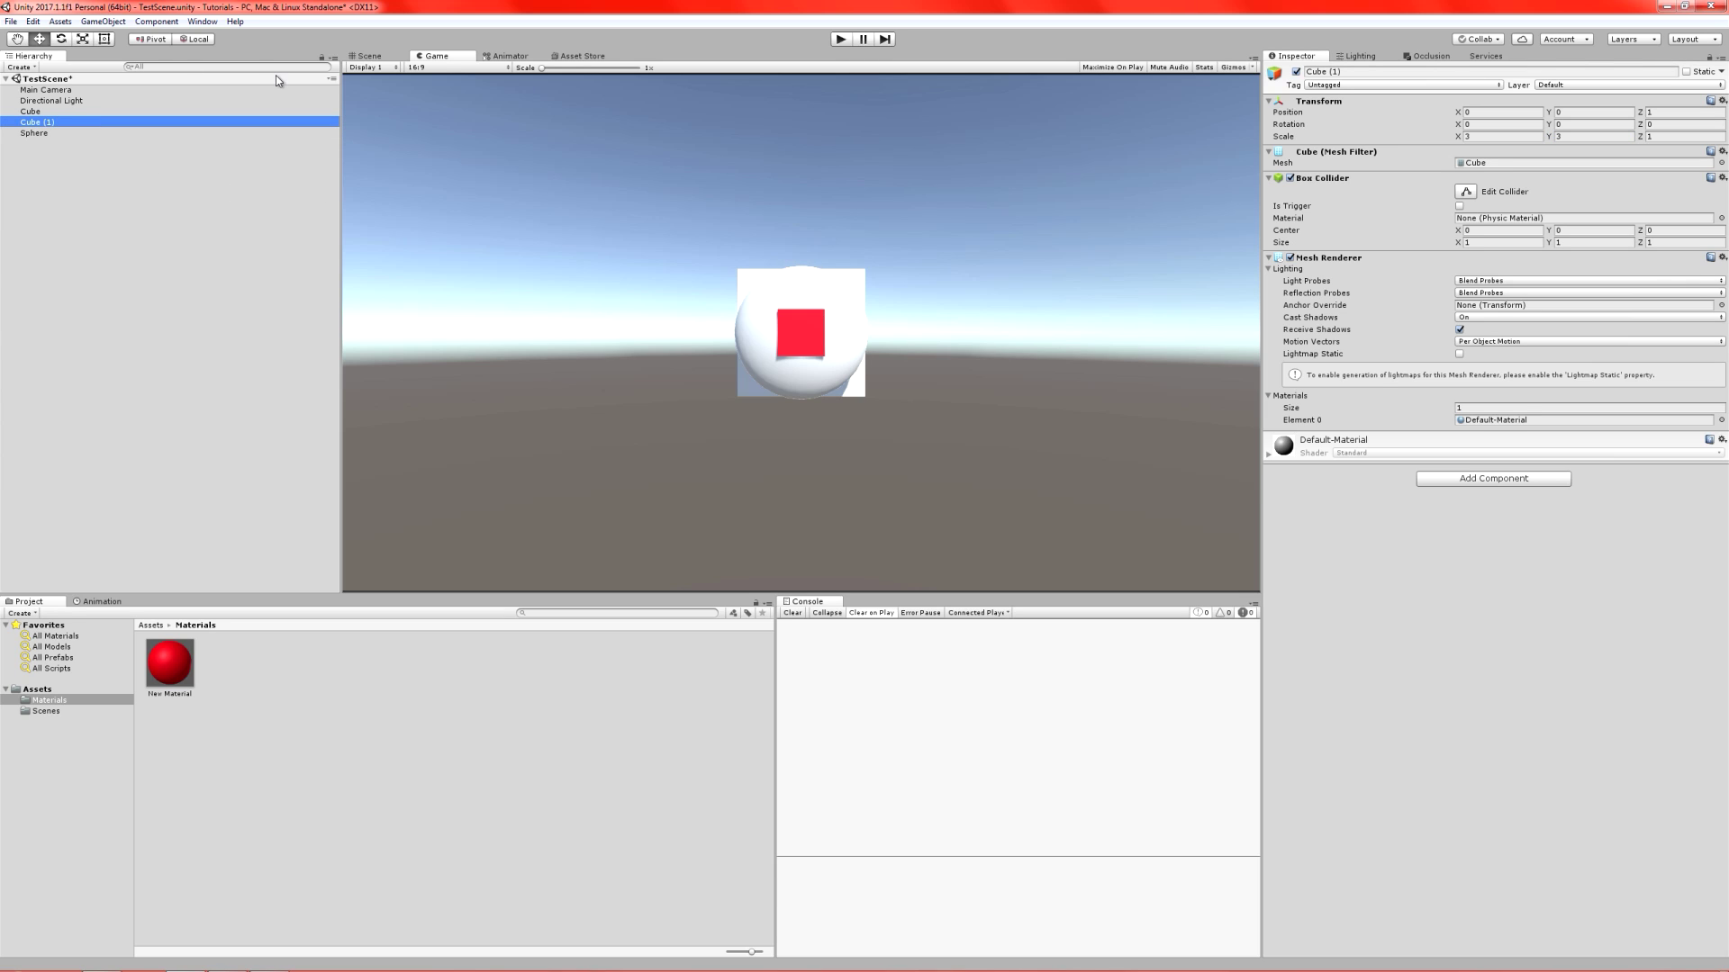
key(Delete)
key(ctrl+p)
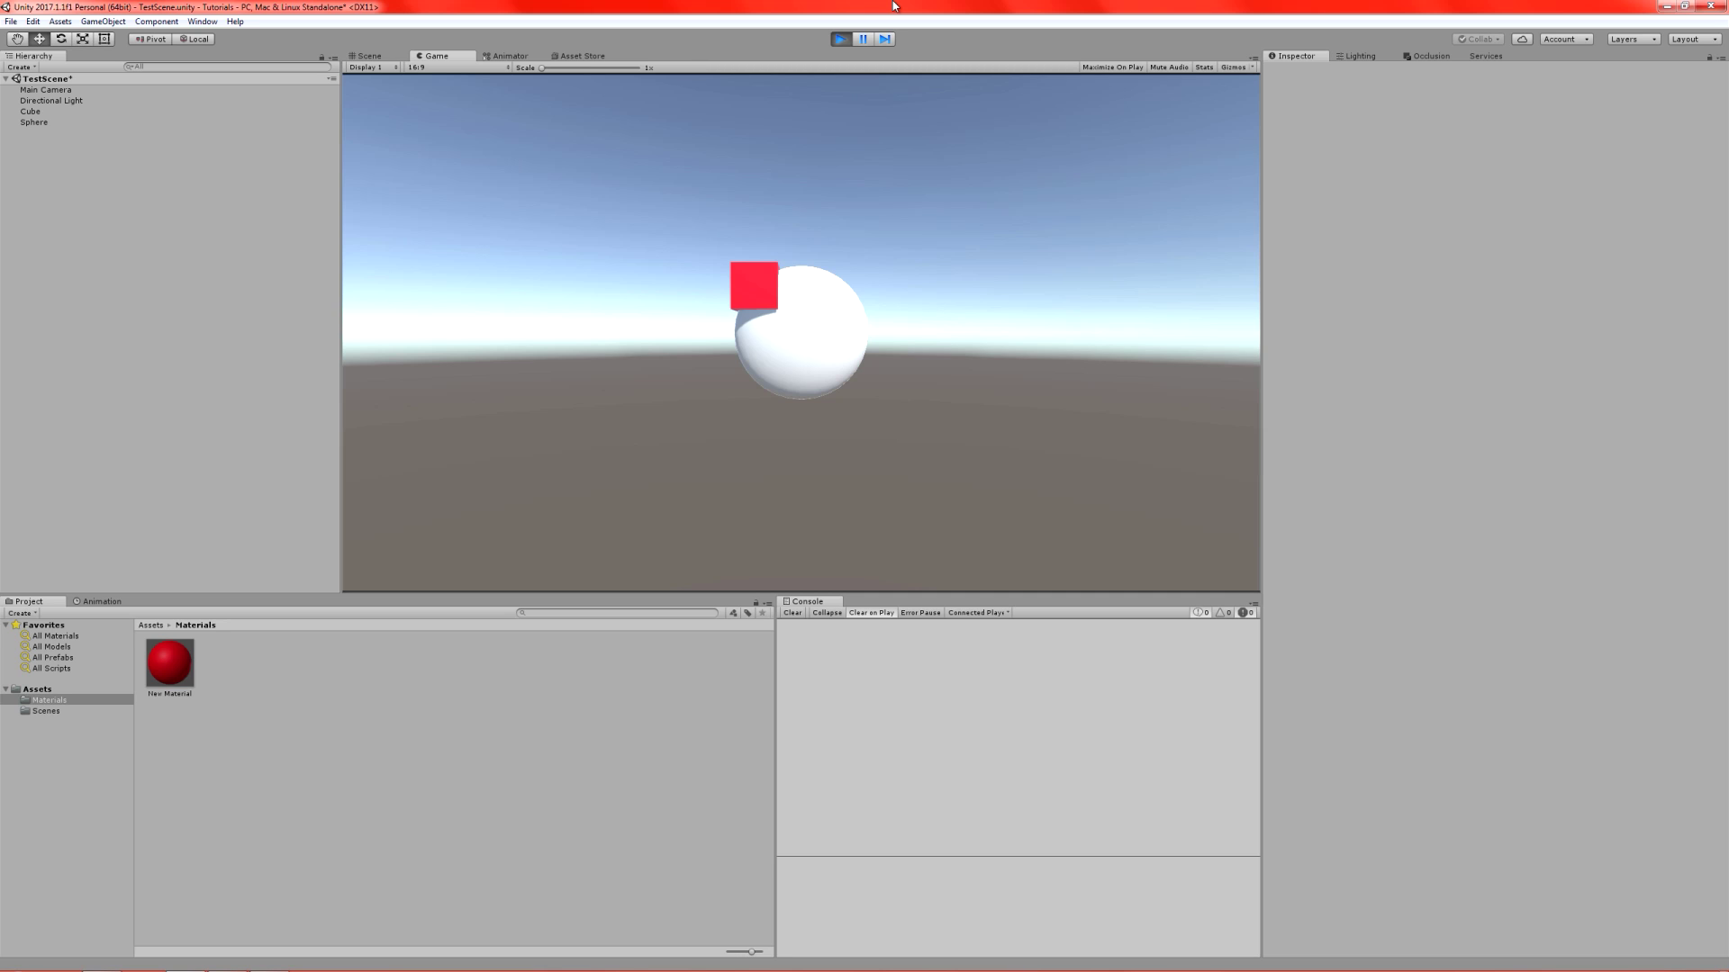
key(ctrl+p)
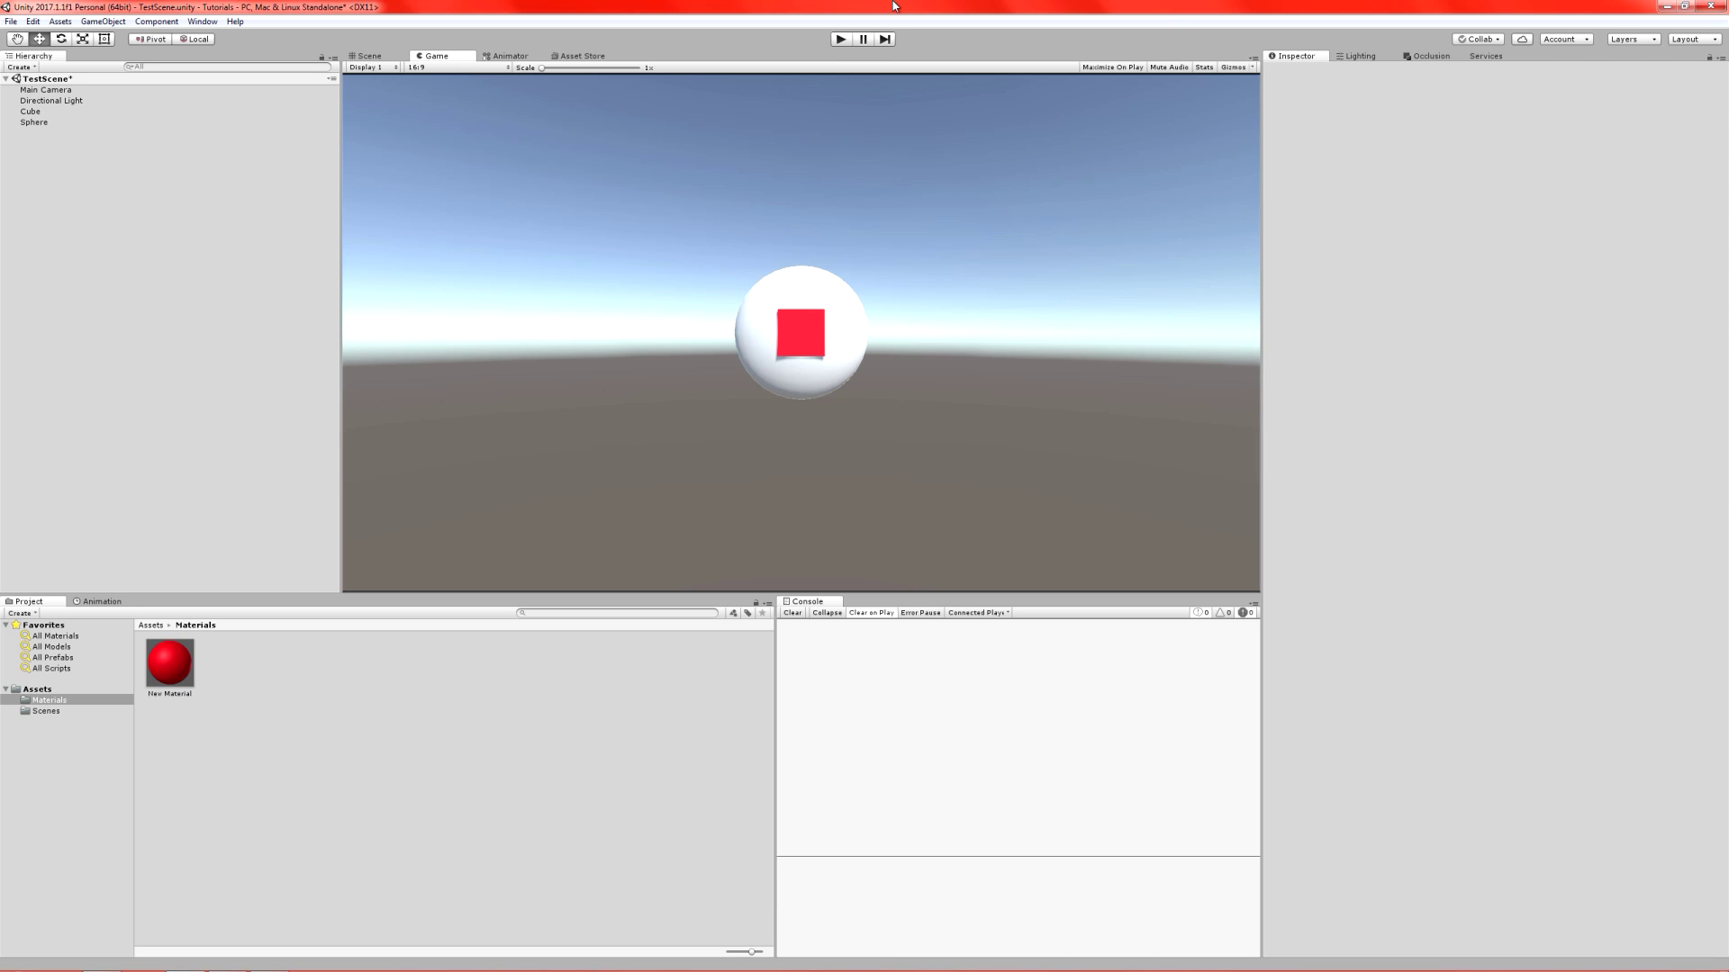
- In the Notepad++ script, add the line input = Vector2.ClampMagnitude(); directly below the input assignment in Update
key(alt+Tab)
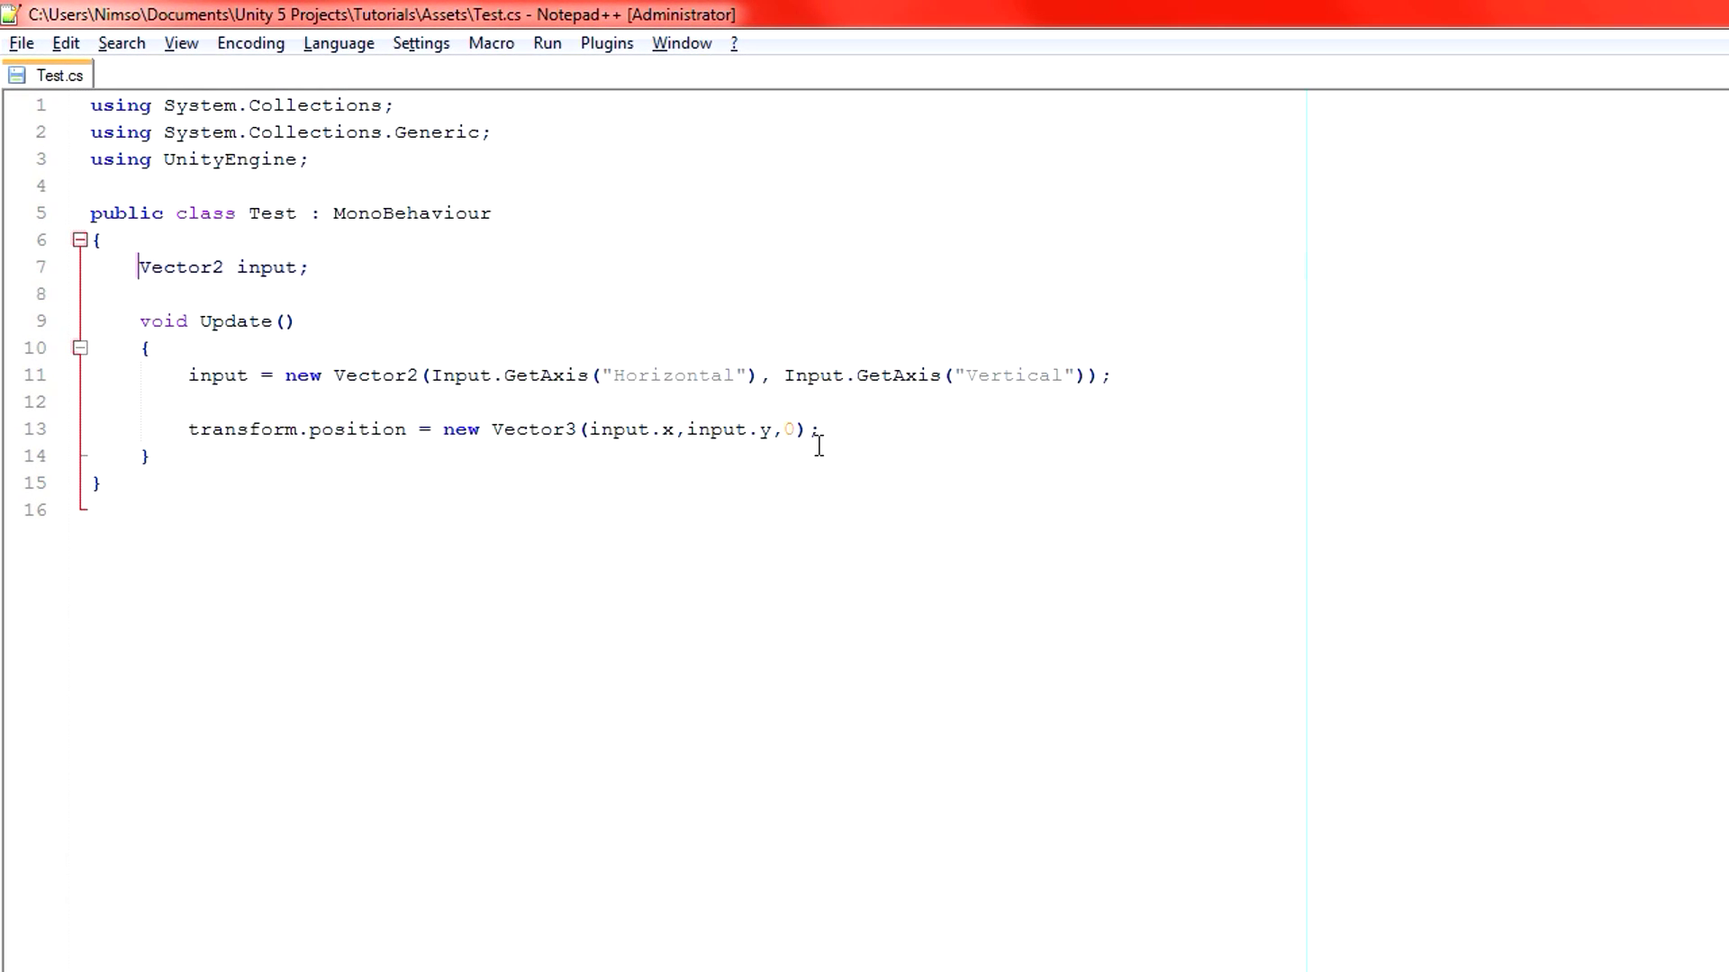
click(298, 428)
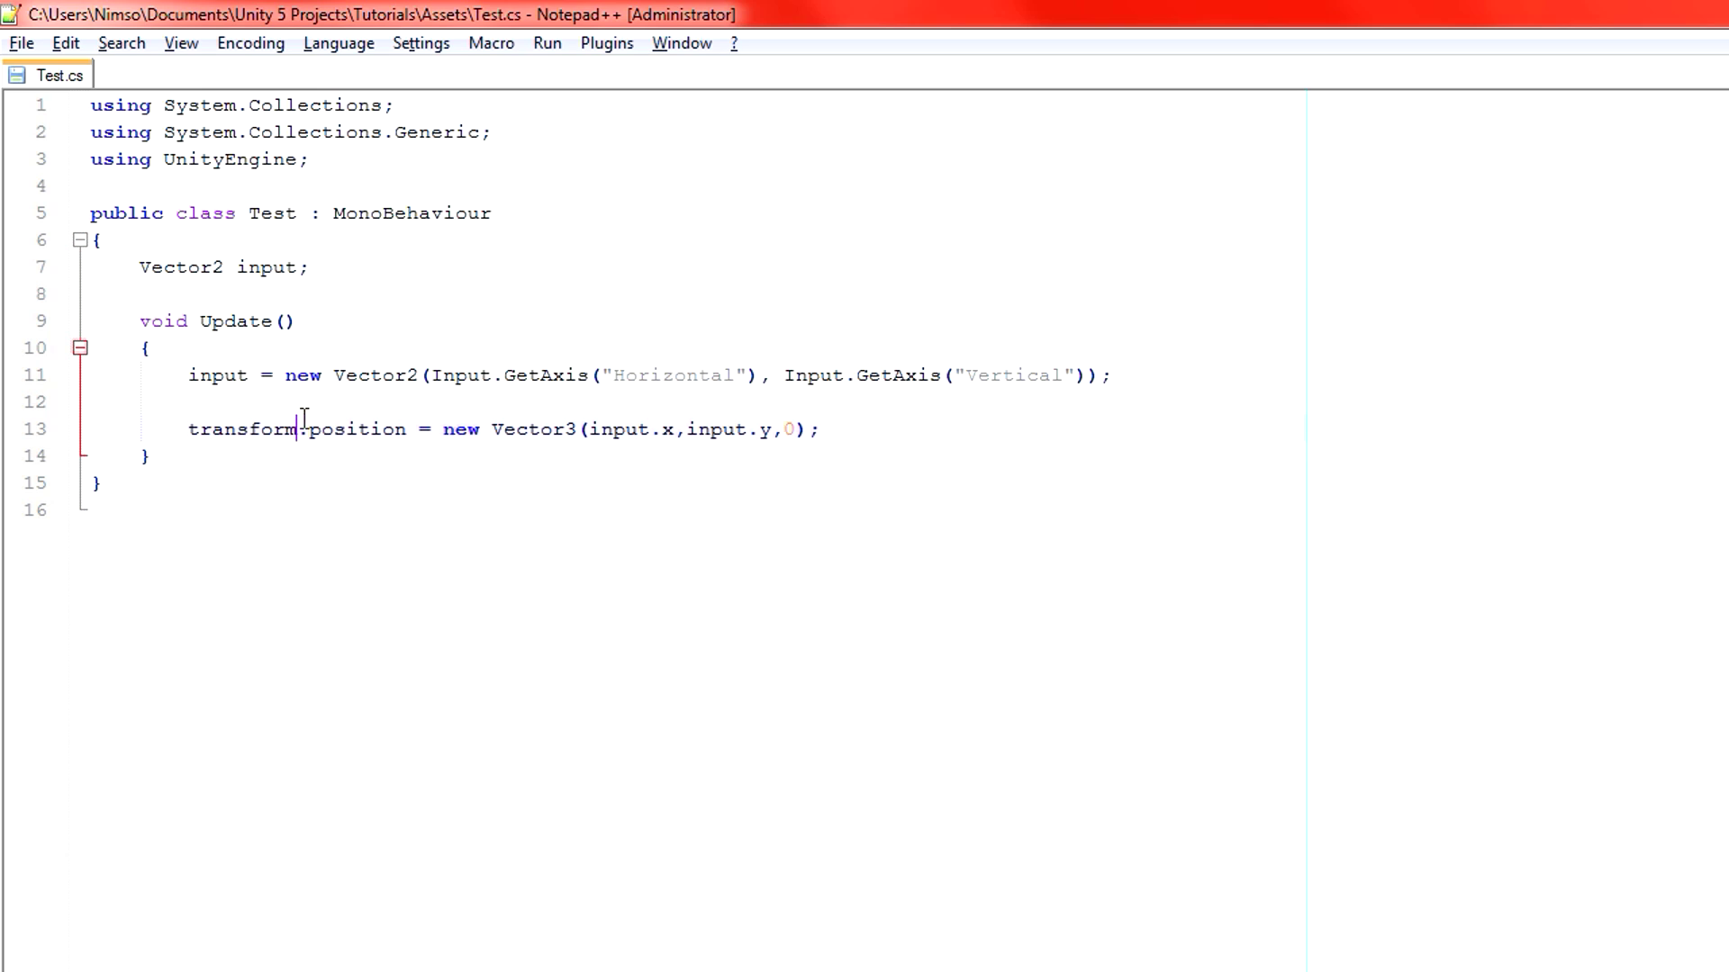
key(Up)
key(Up)
key(End)
key(Return)
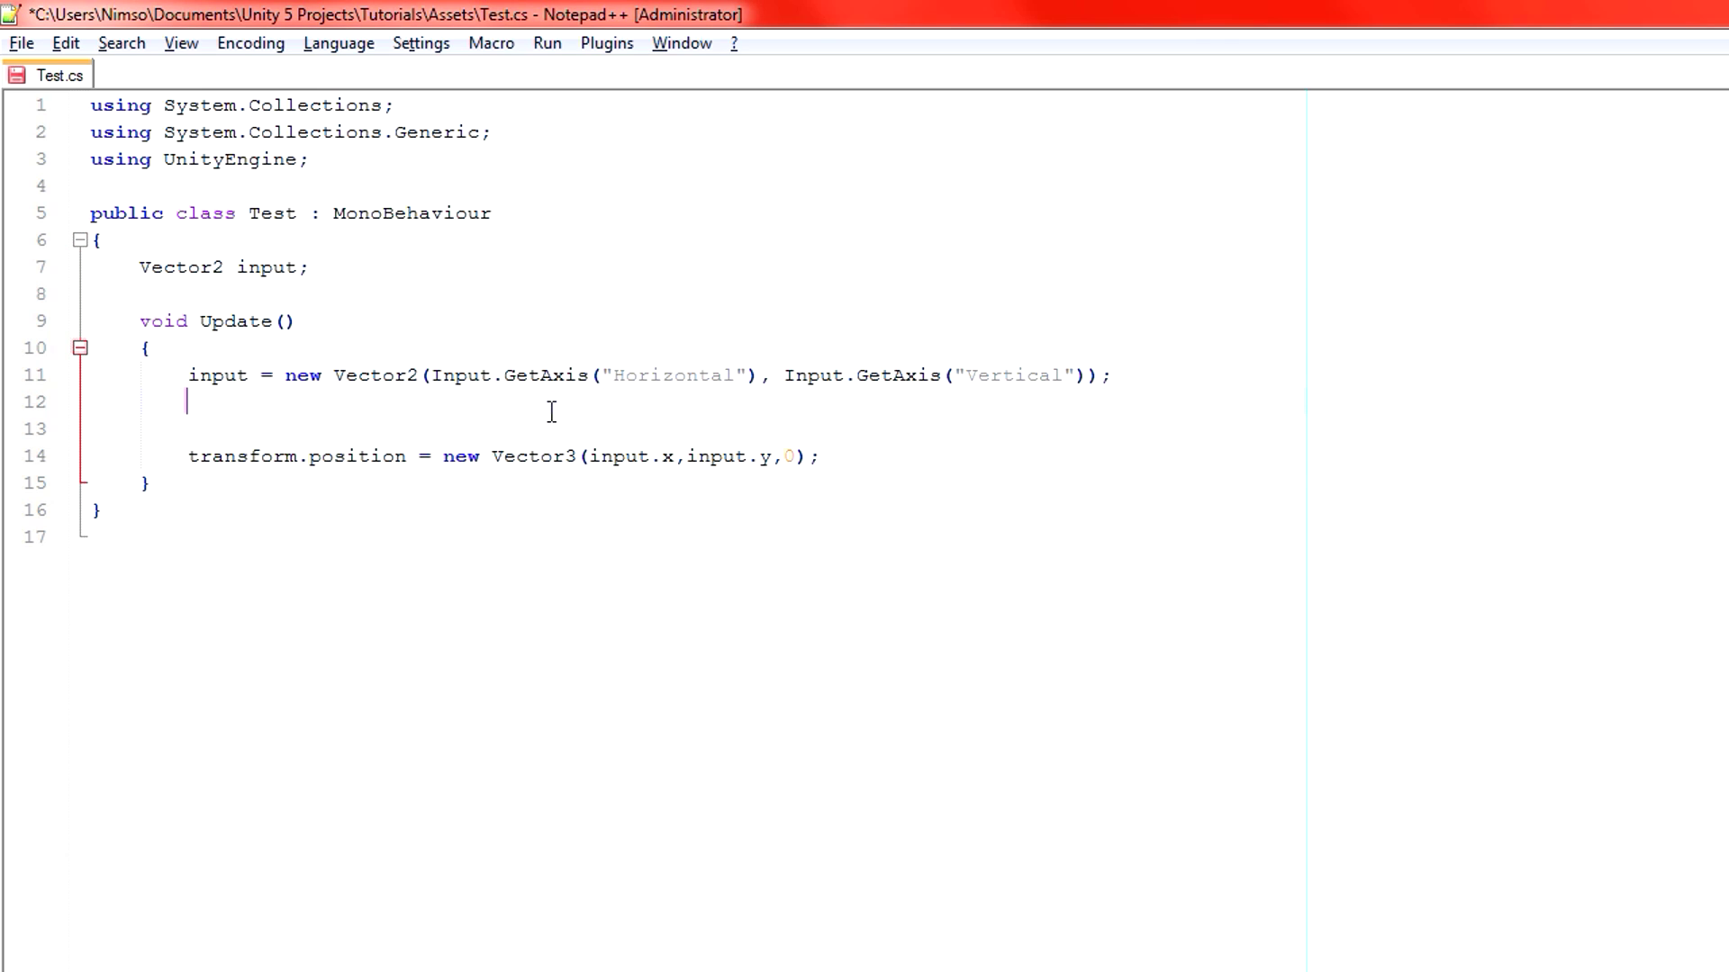
text(input = input)
key(ctrl+shift+Left)
text(Vector2.Cl)
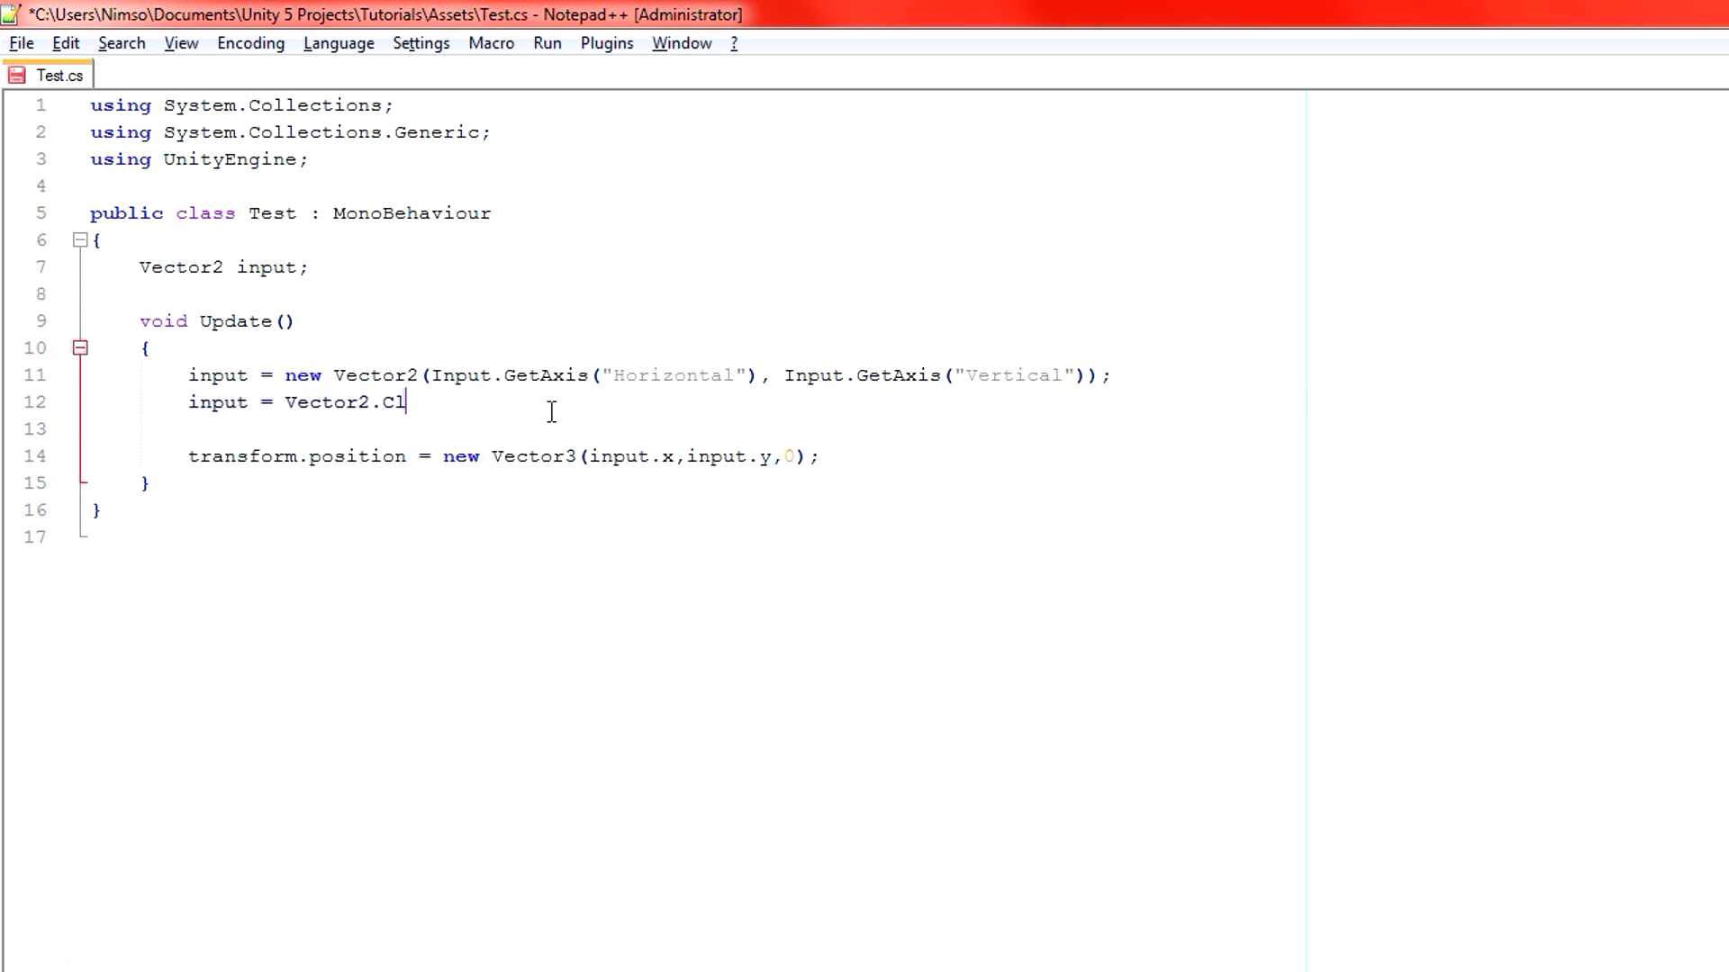
text(ampMagnitude())
text(;)
- Fill in the ClampMagnitude arguments as input and 1, and save the script
key(Left)
key(Left)
text(input, )
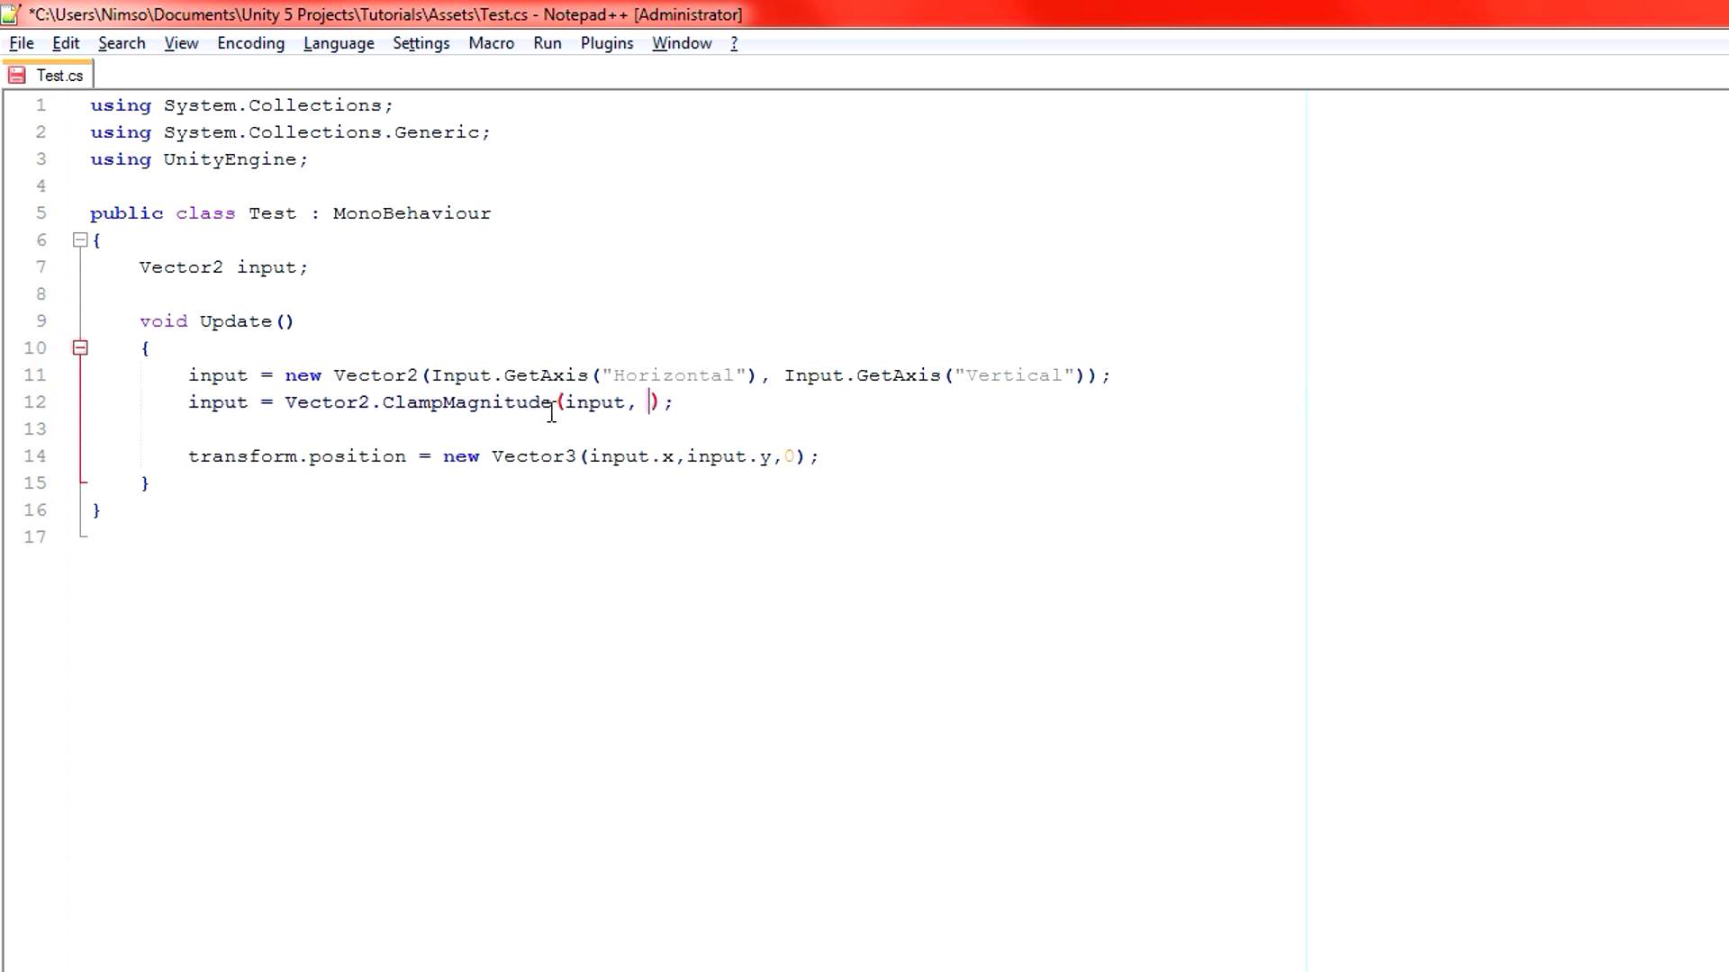
text(1)
key(ctrl+s)
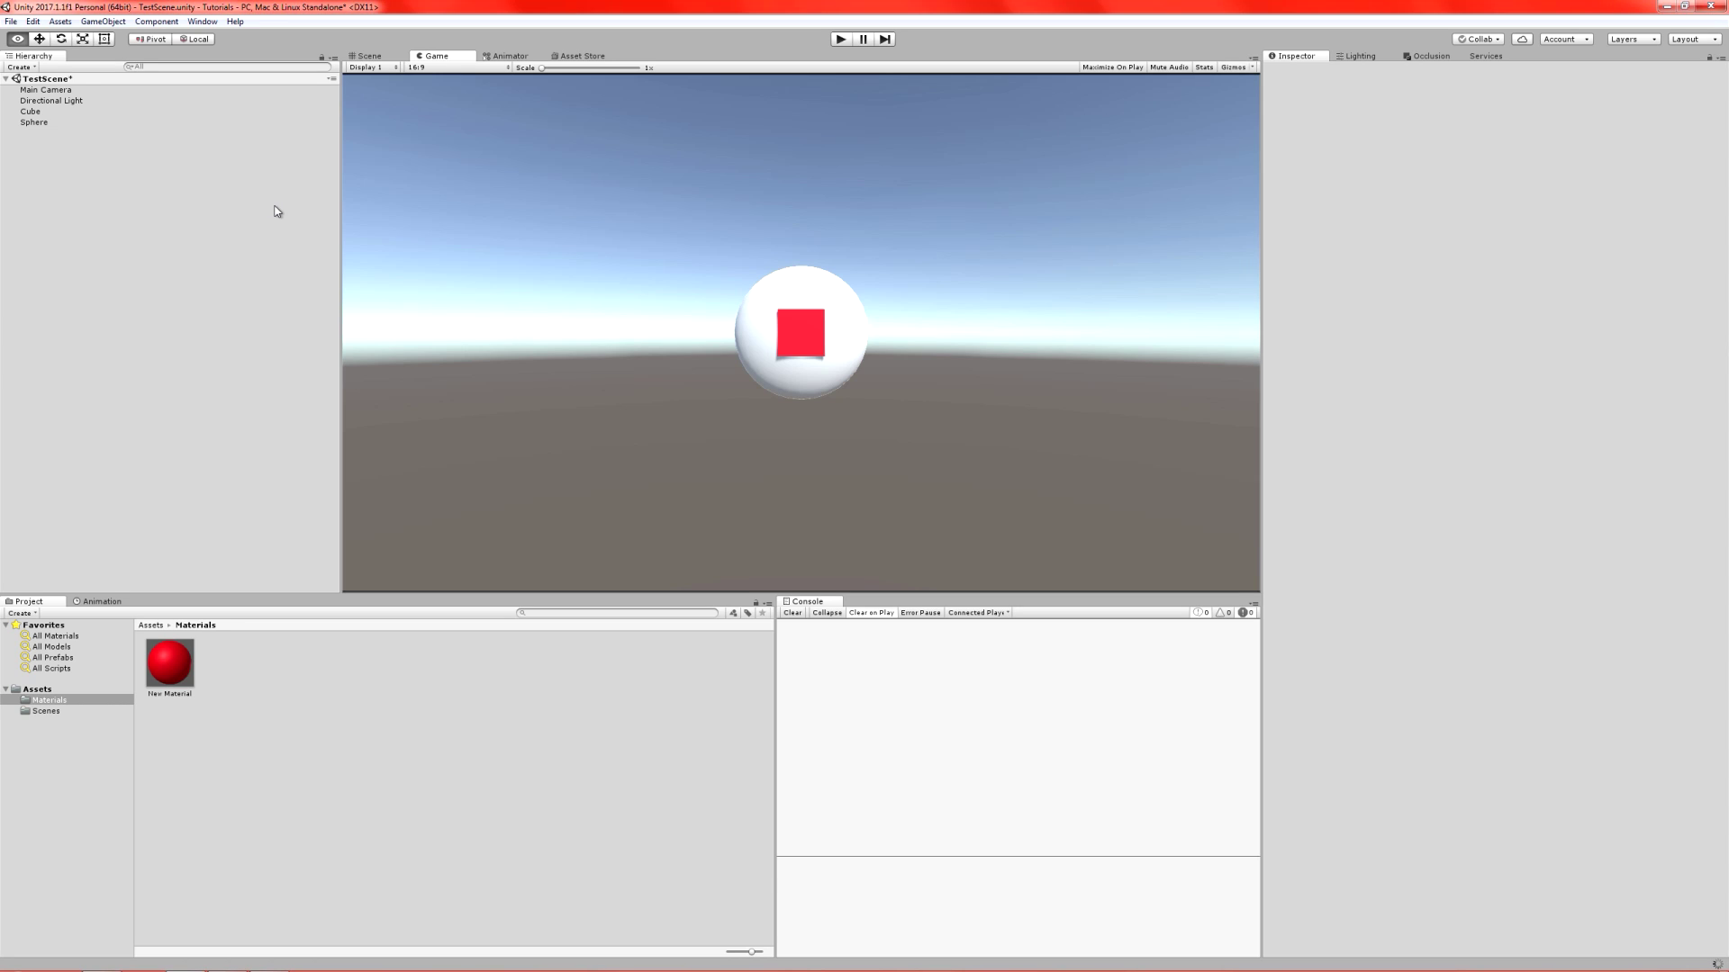
- Play the scene in Unity to test the clamped cube movement against the sphere, stop it, and review the transform.position line in the Notepad++ script
key(ctrl+p)
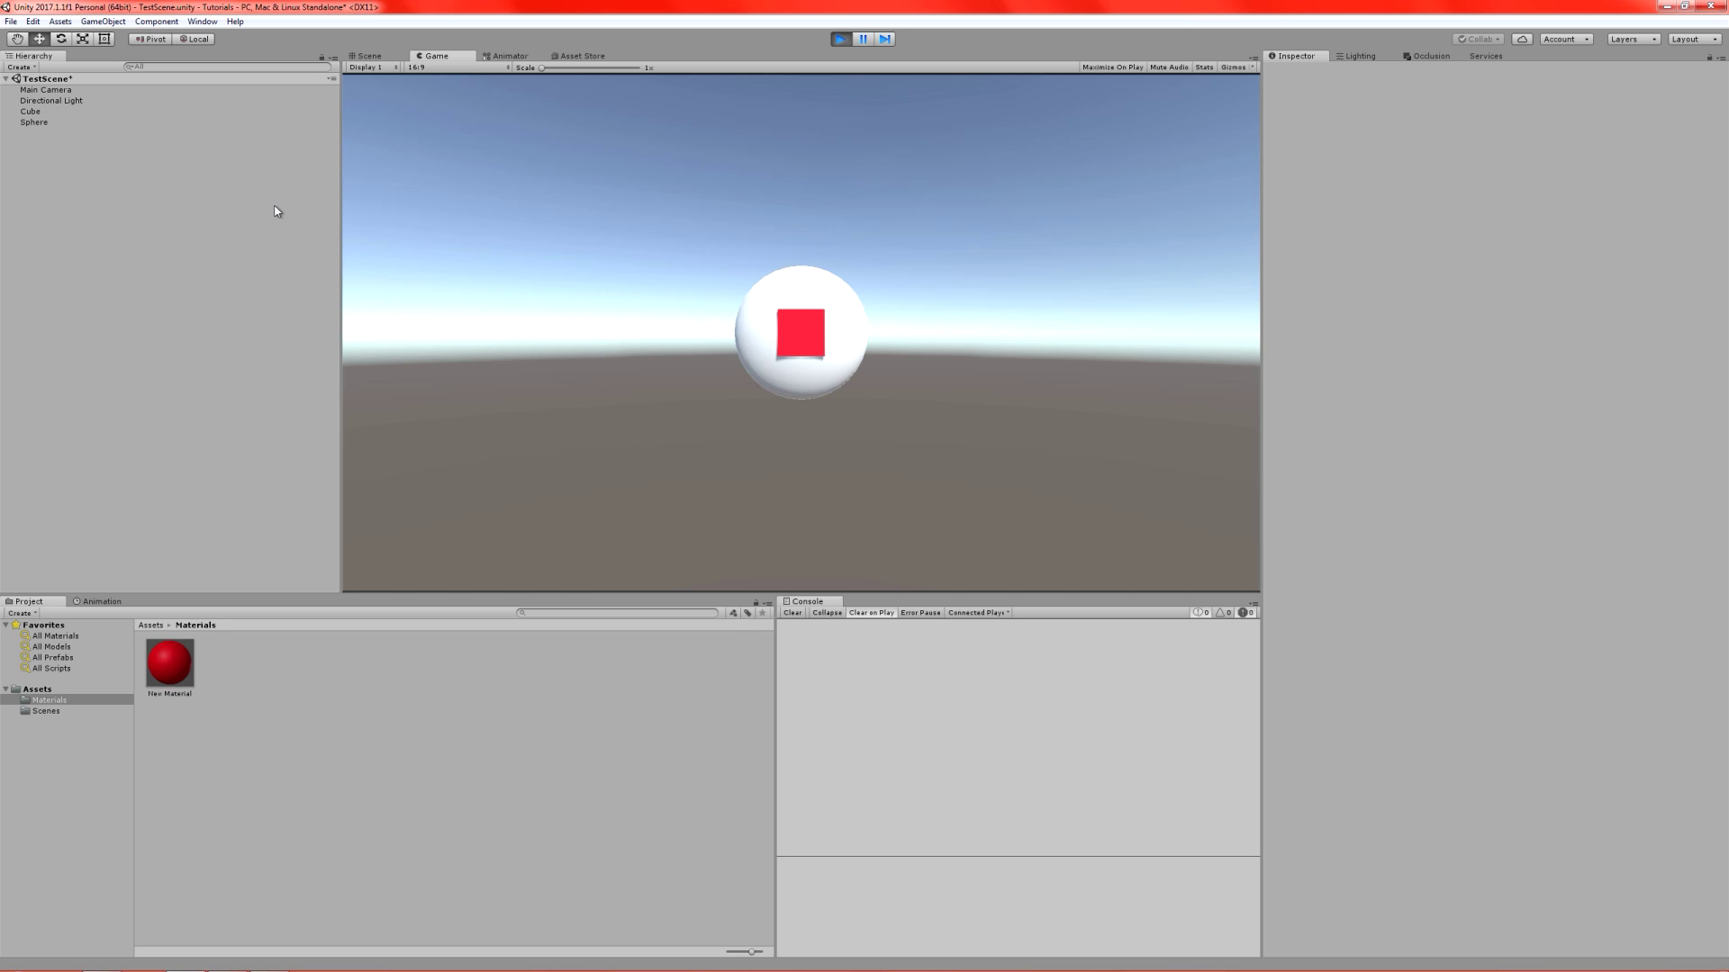
key(w)
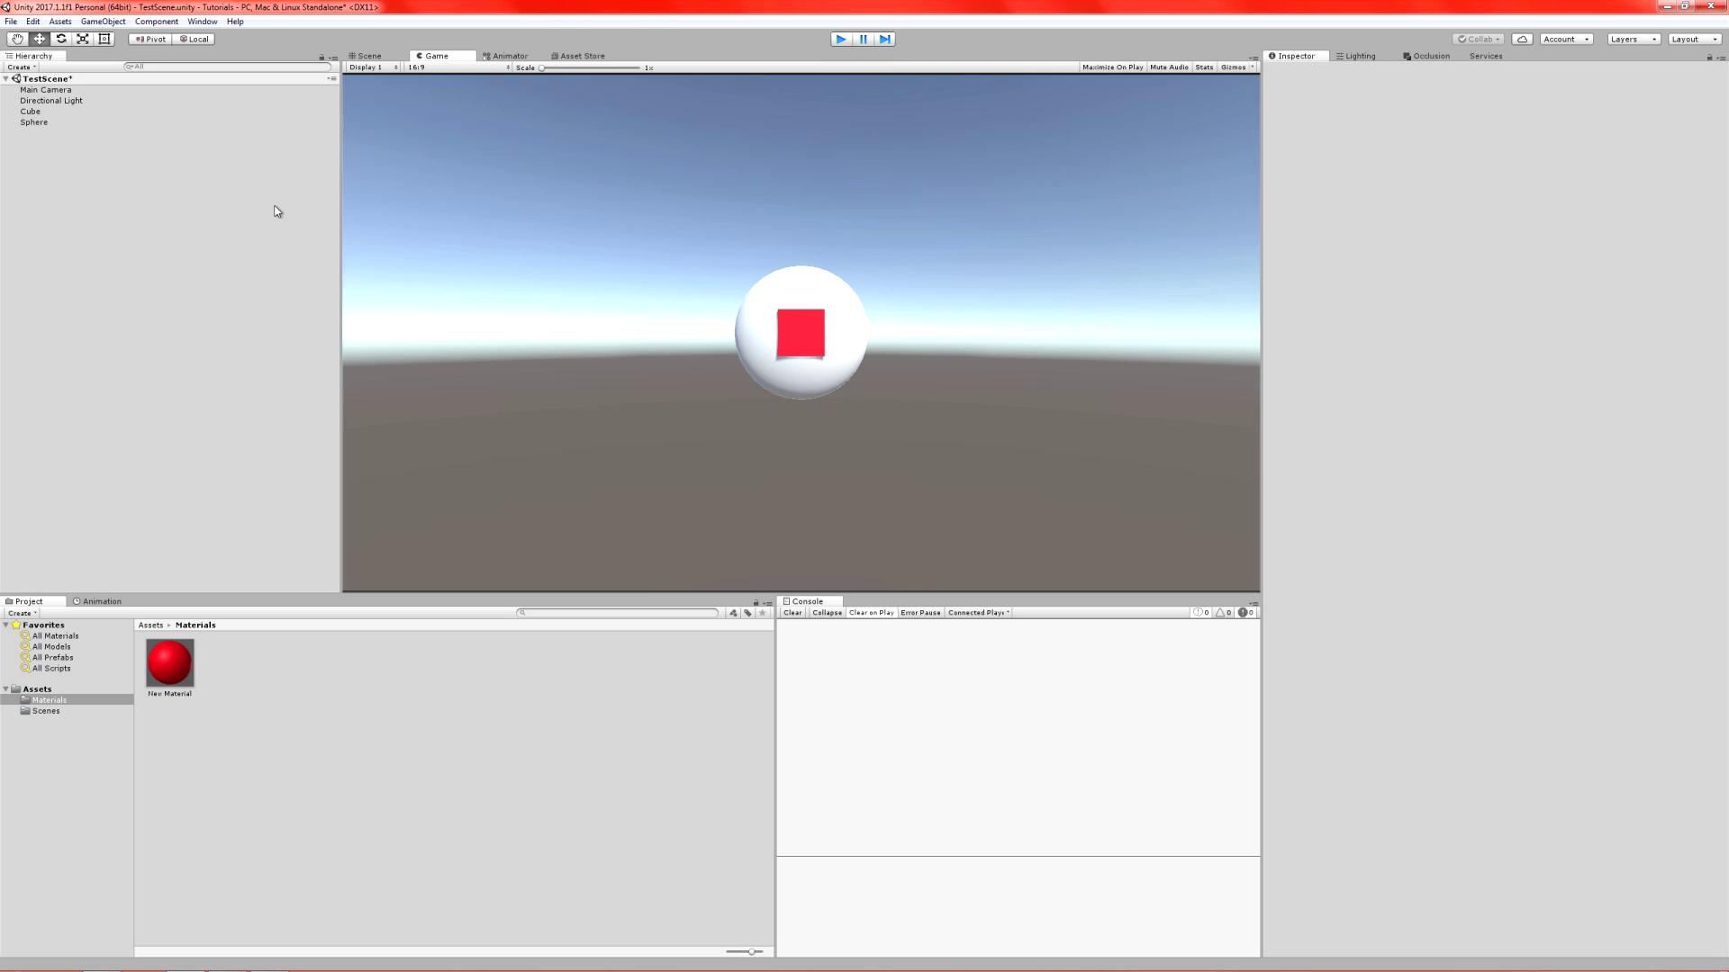
key(alt+Tab)
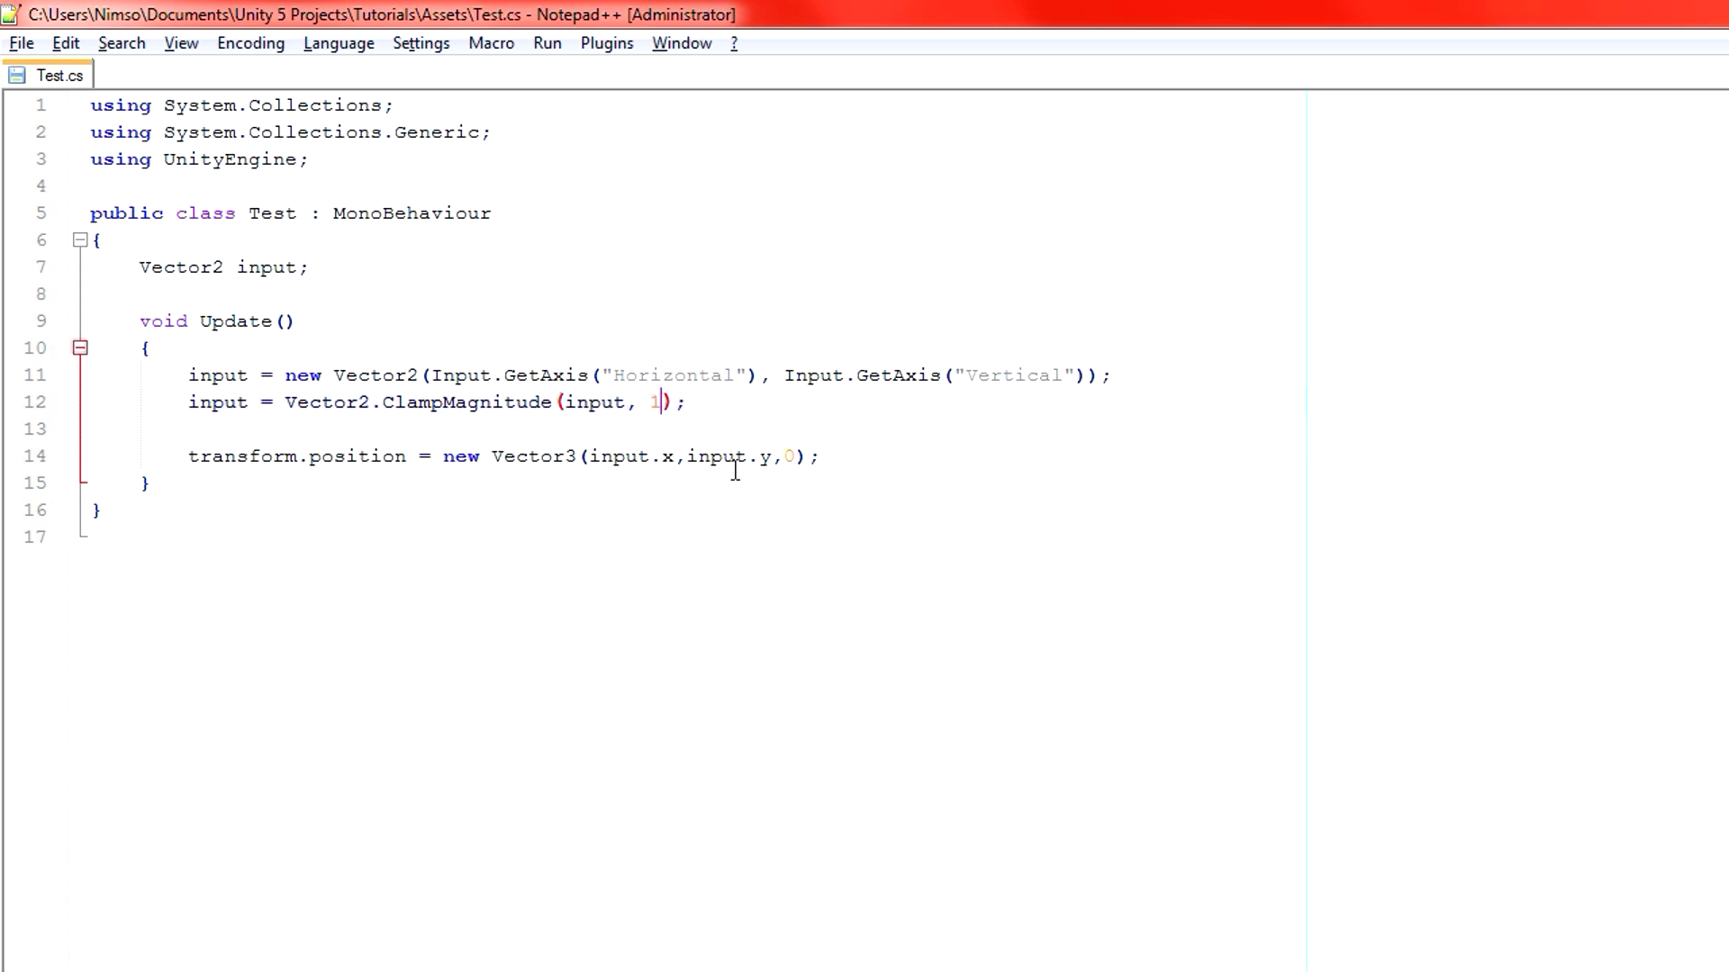
click(419, 456)
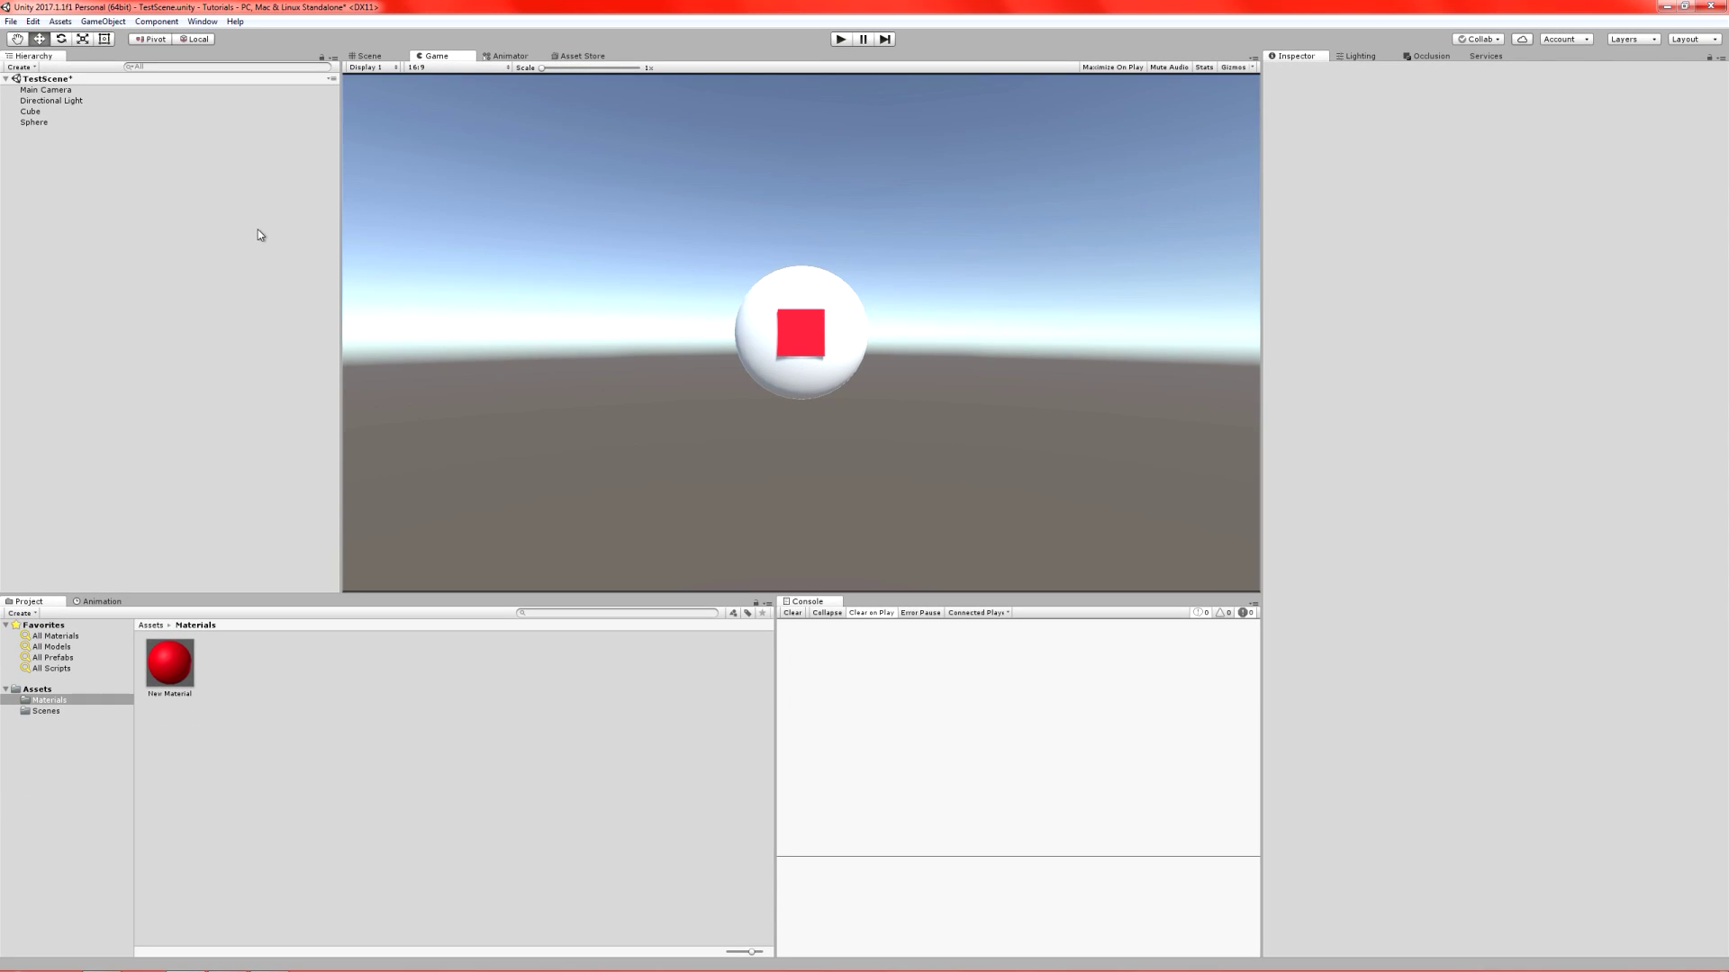
- Delete the sphere from the Unity scene
click(36, 121)
key(Delete)
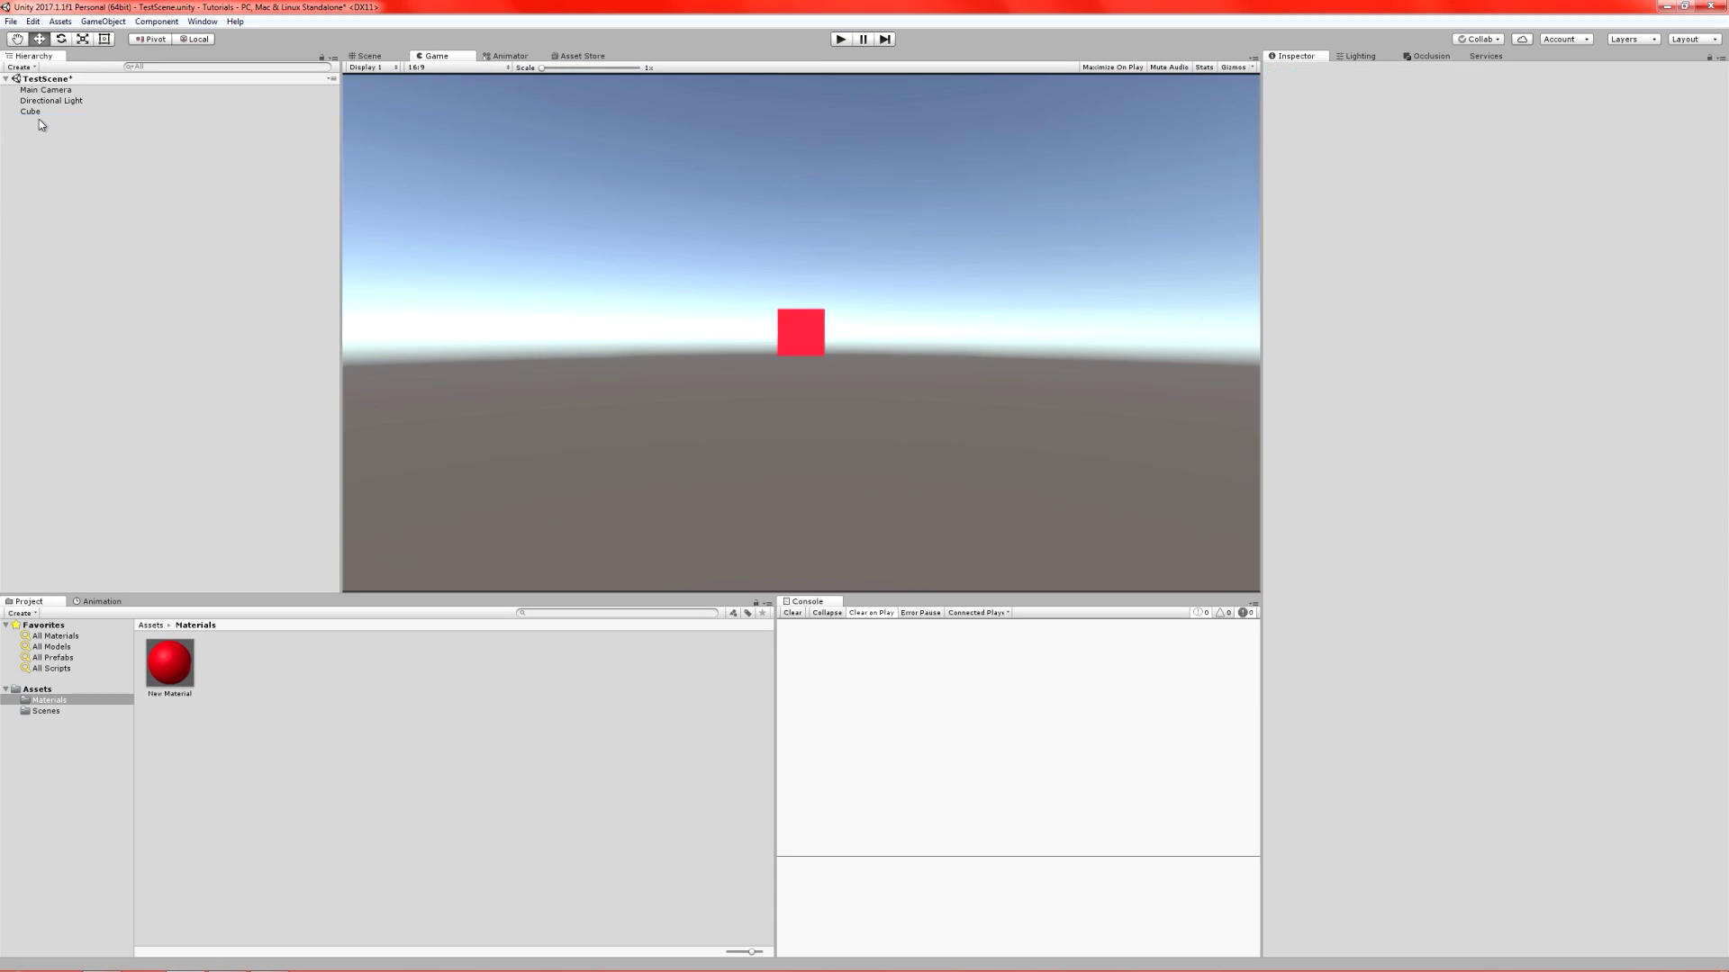
- Add a second 3D cube to the scene and set its Y position to -1
click(367, 57)
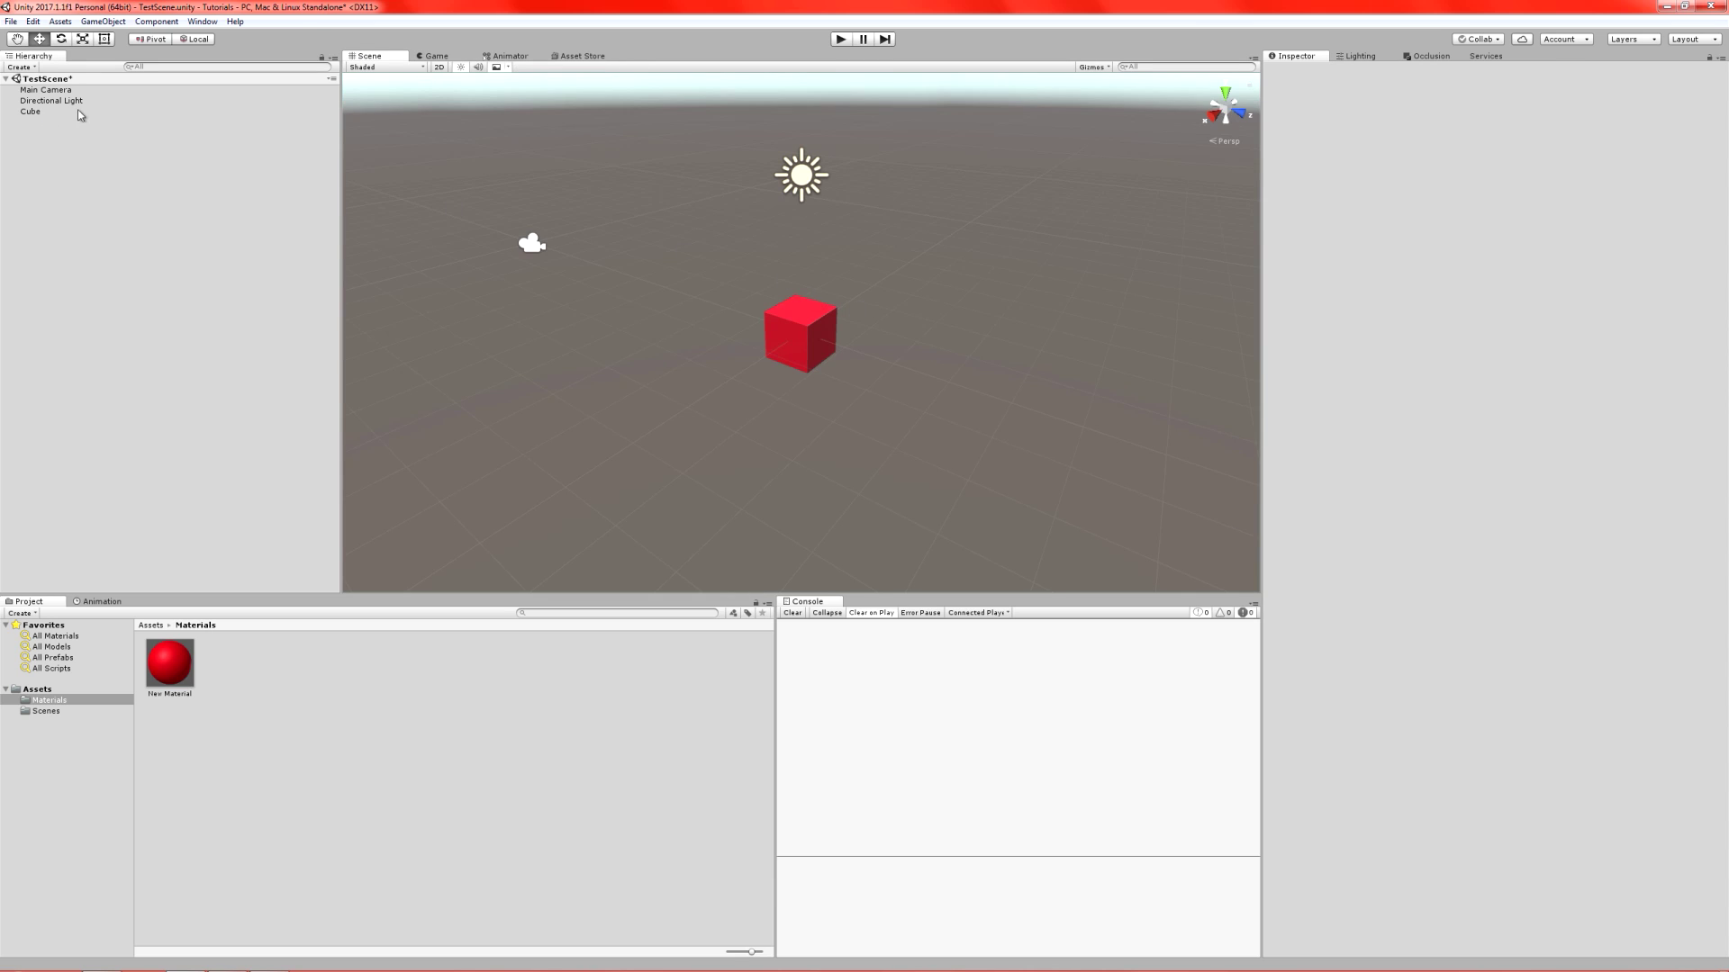
click(103, 21)
mouse_move(134, 79)
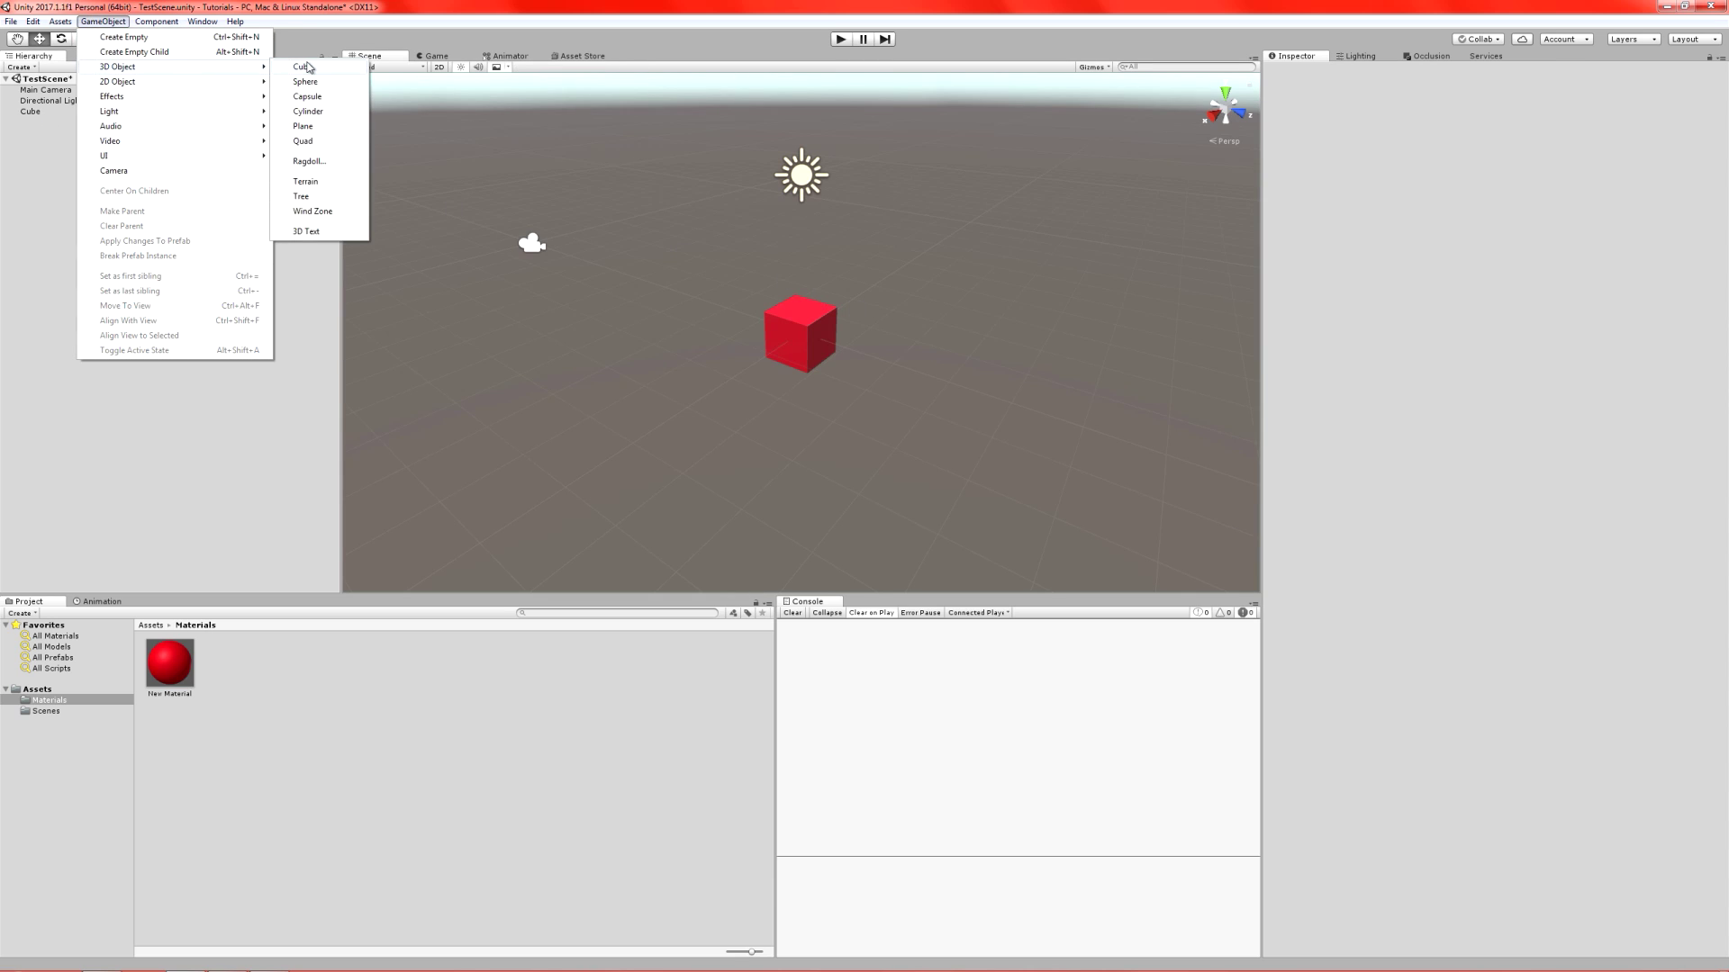
click(297, 67)
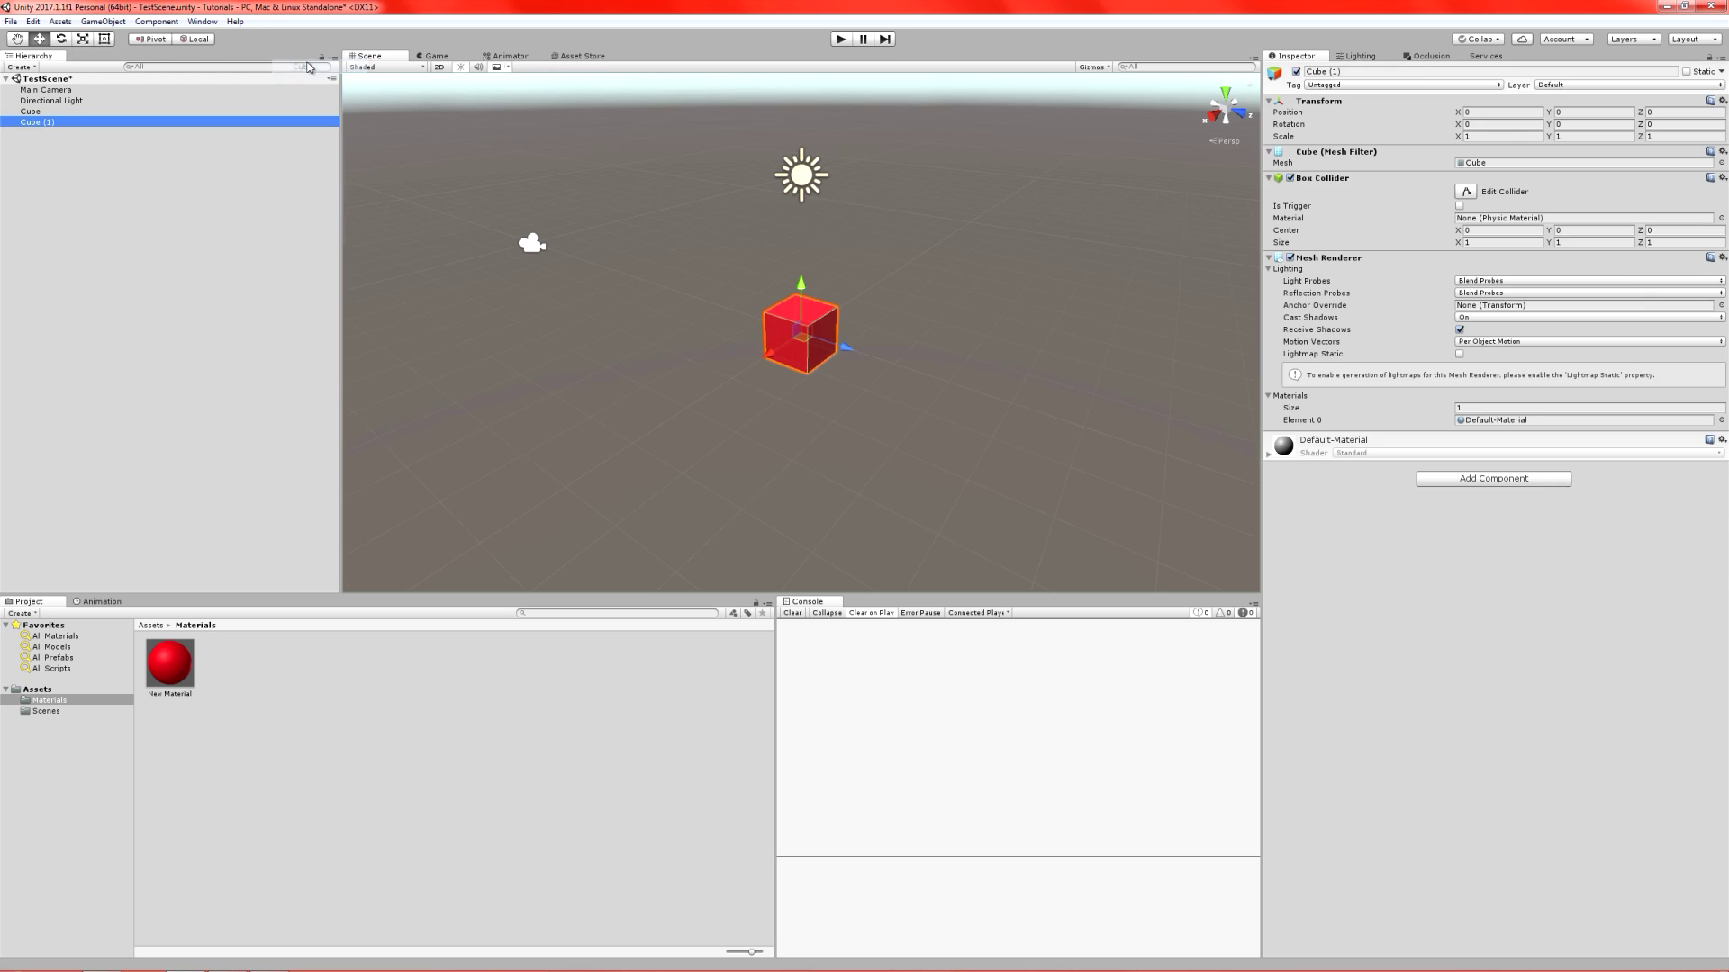
click(1586, 114)
text(-1)
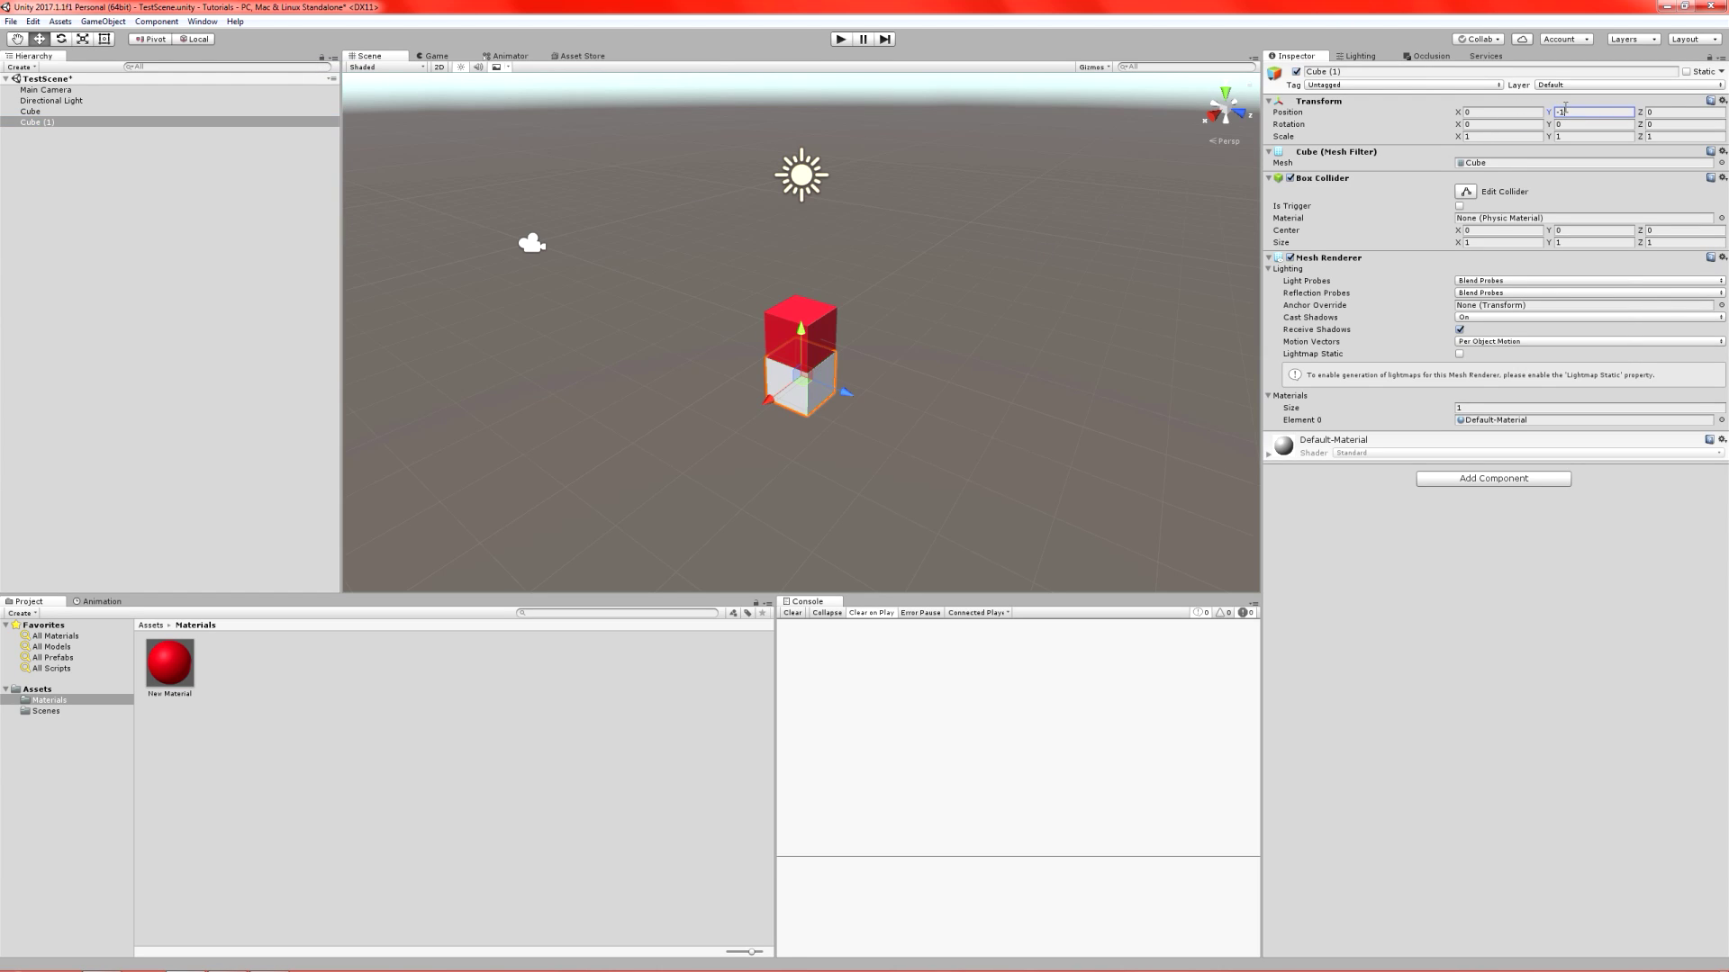
- Scale the new cube to 20 in X and 20 in Z as a floor
click(1497, 135)
text(20)
key(Tab)
key(Tab)
text(20)
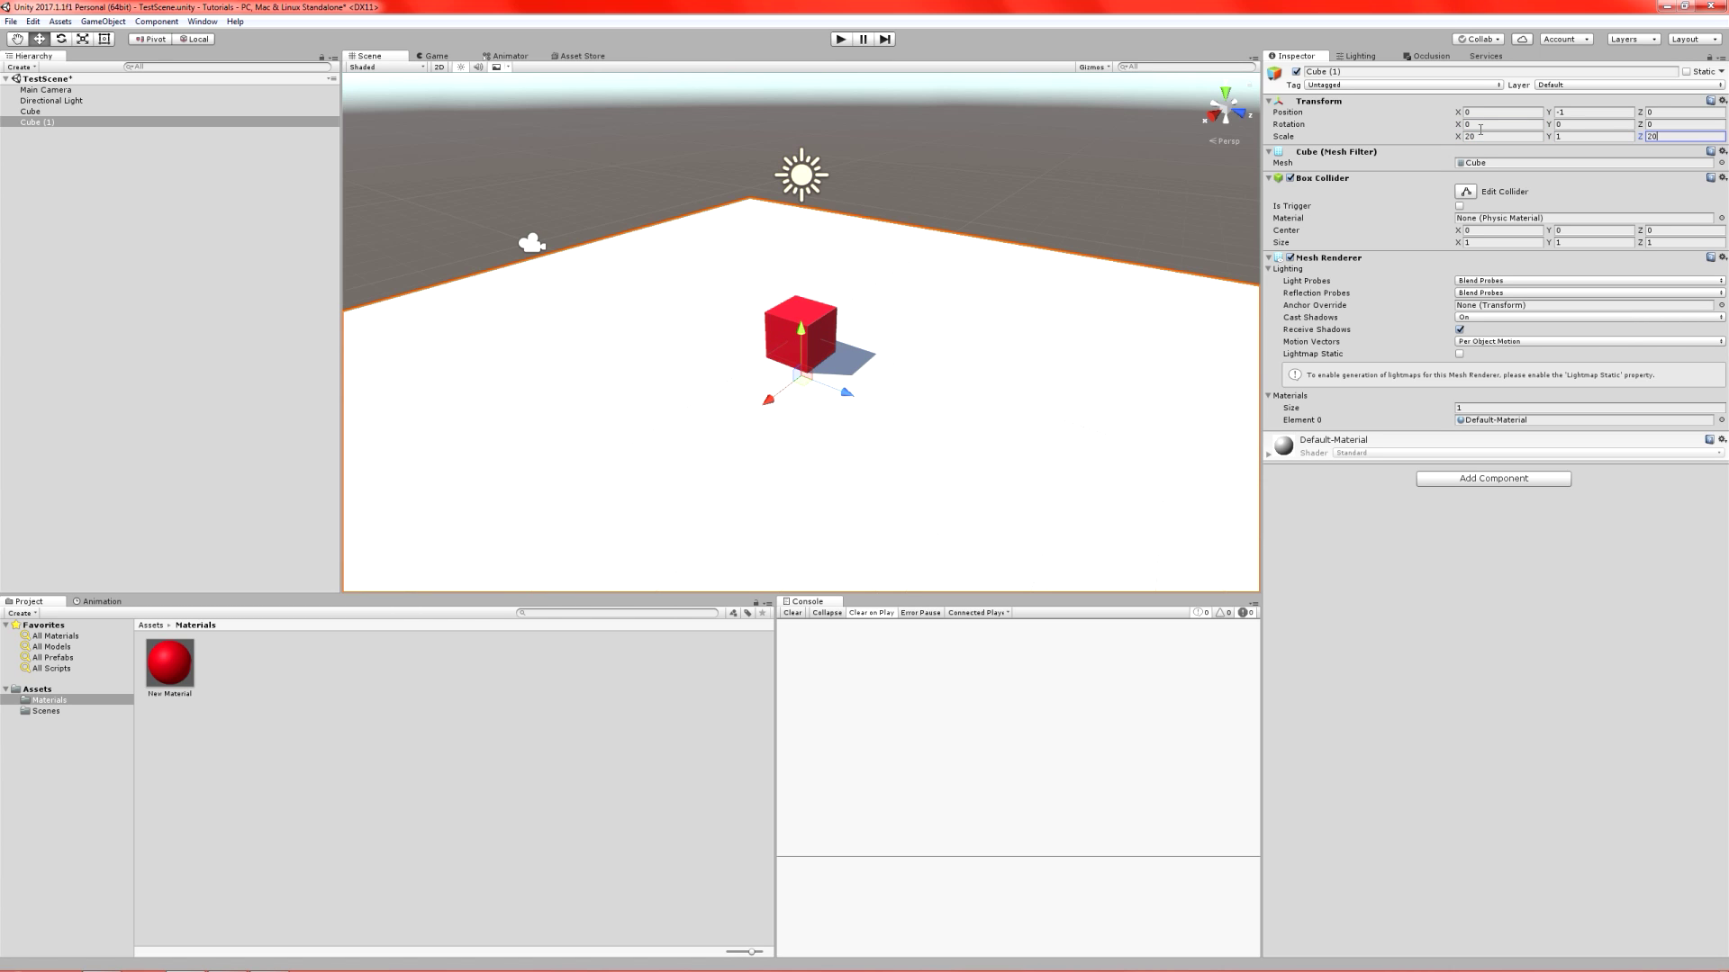
- Set the Main Camera's Y position to 4 and X rotation to 20, checking the framing in the Game view
alt+drag(703, 361, 699, 339)
click(607, 211)
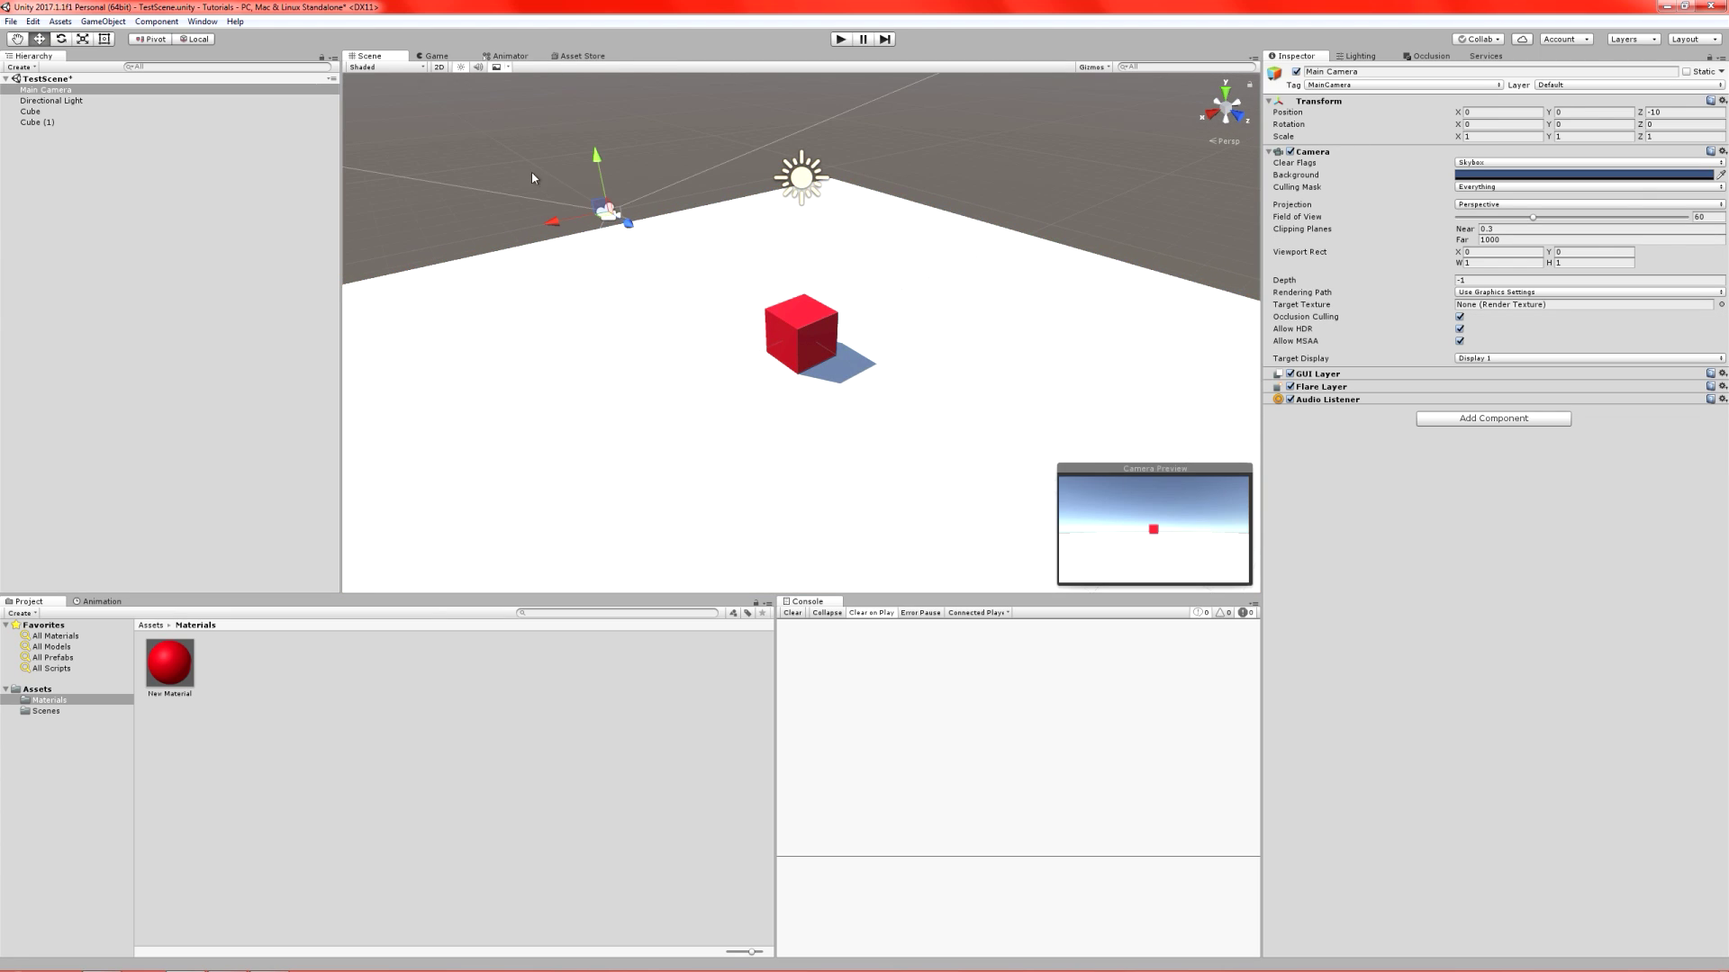
click(432, 55)
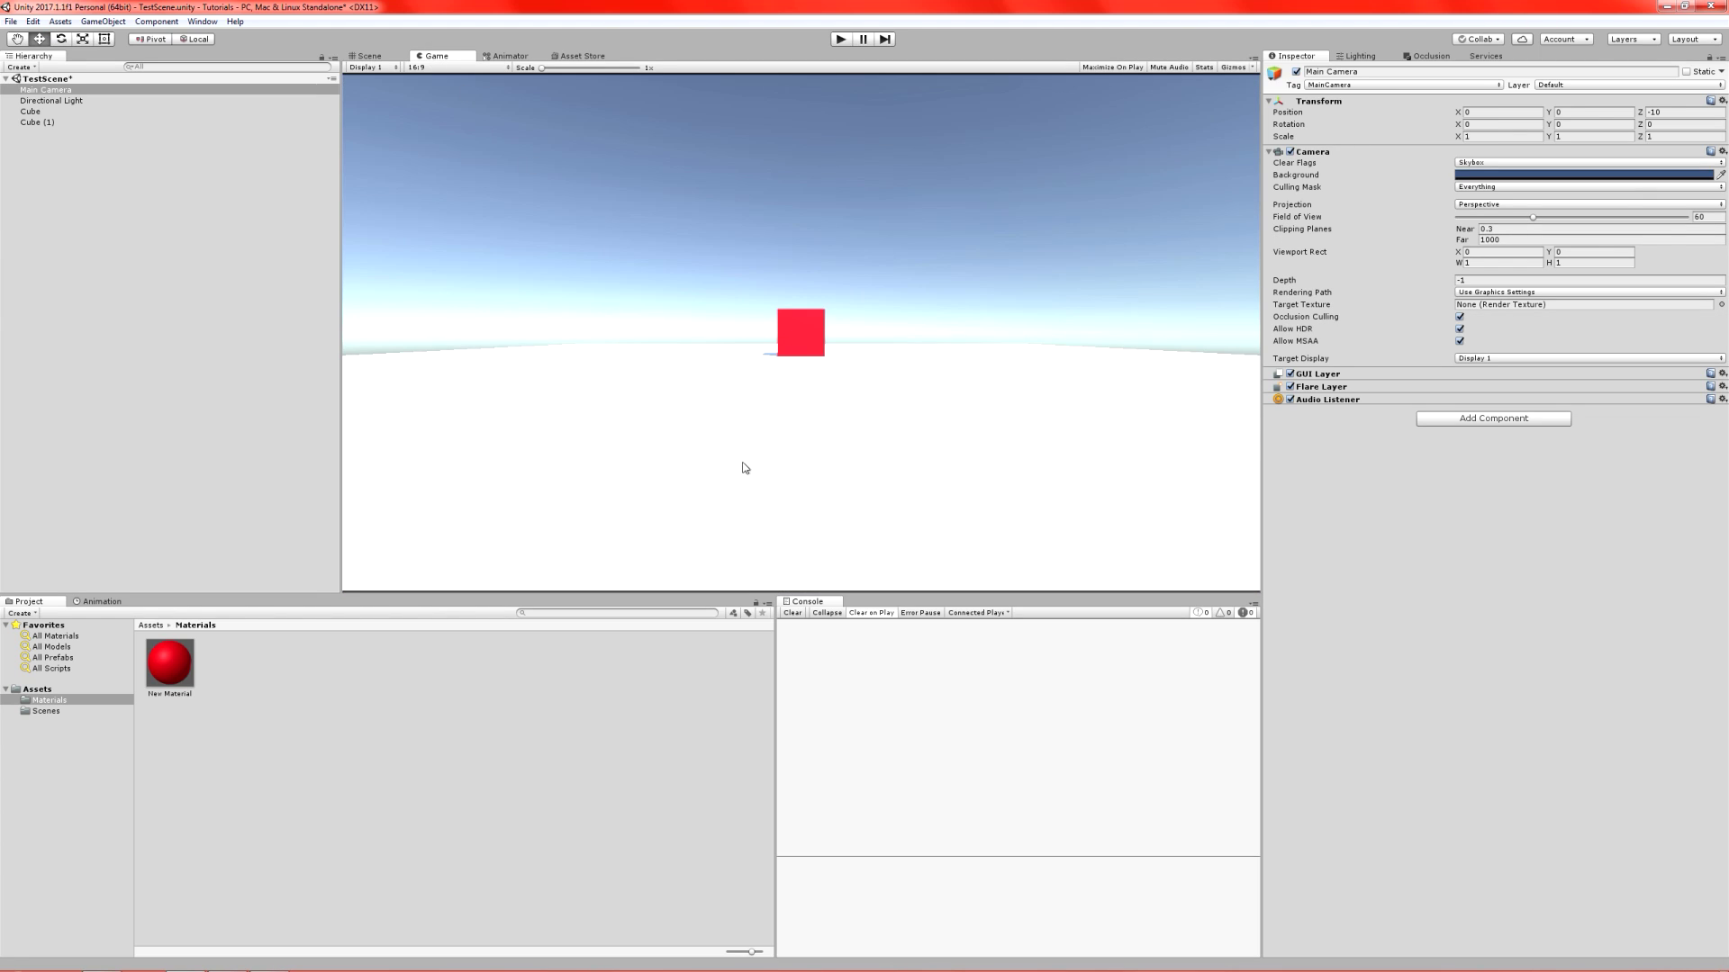
click(1589, 115)
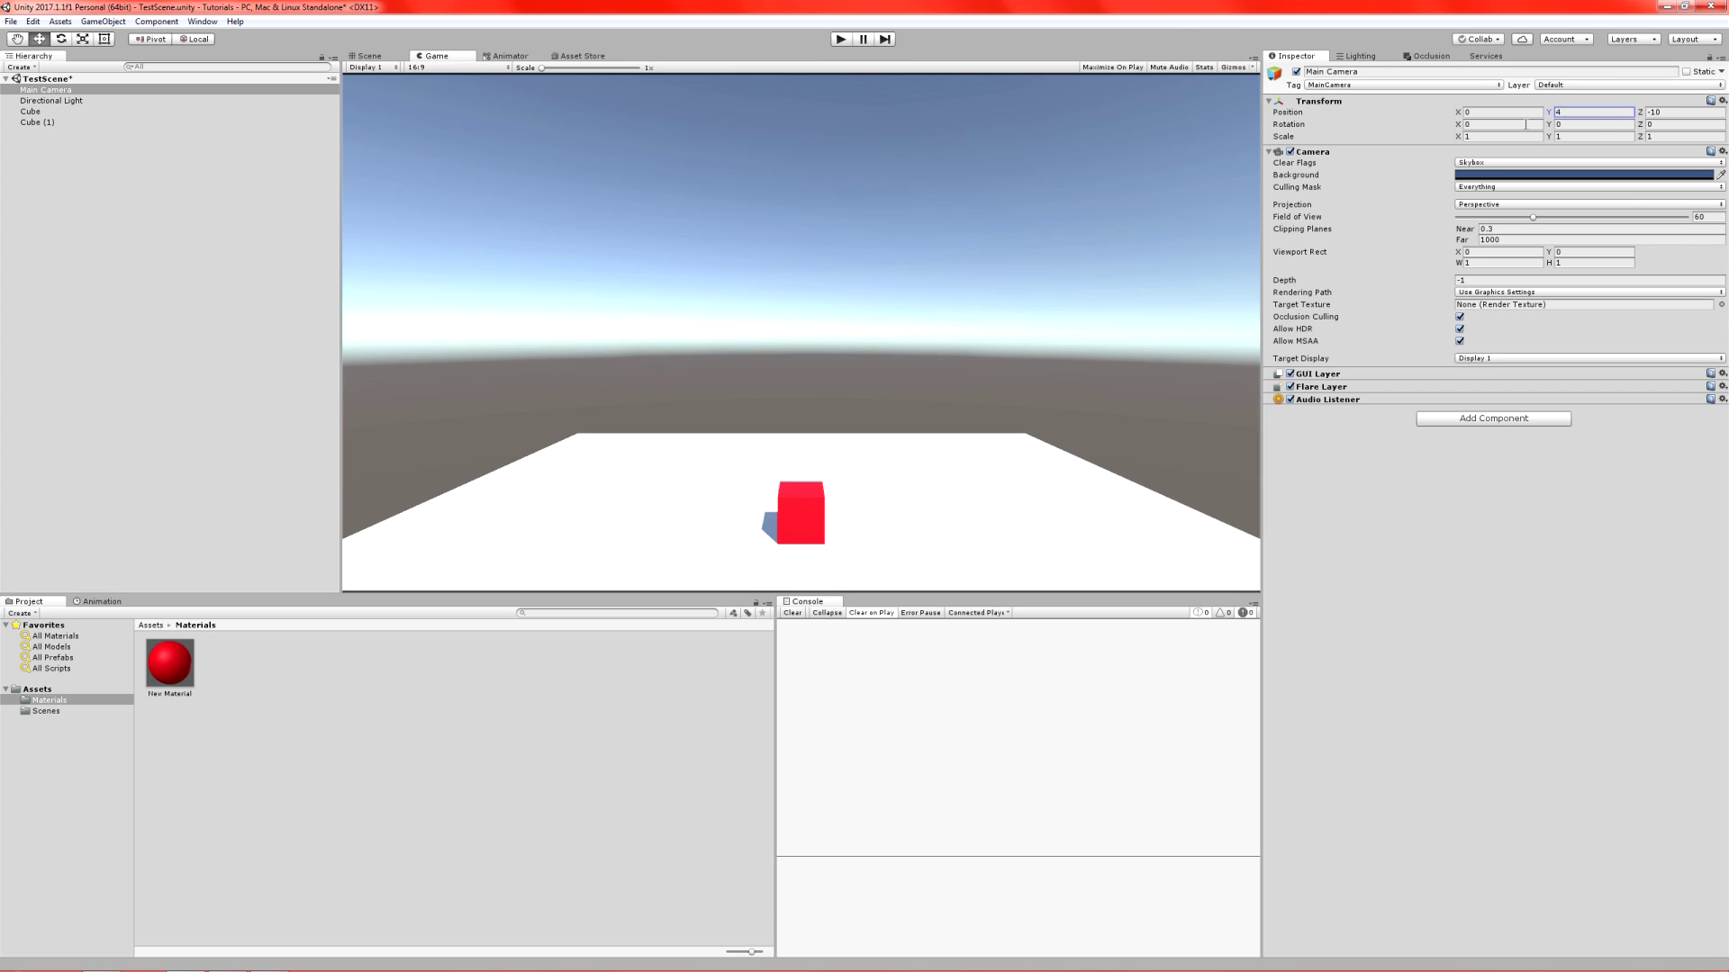
key(Tab)
key(Tab)
text(20)
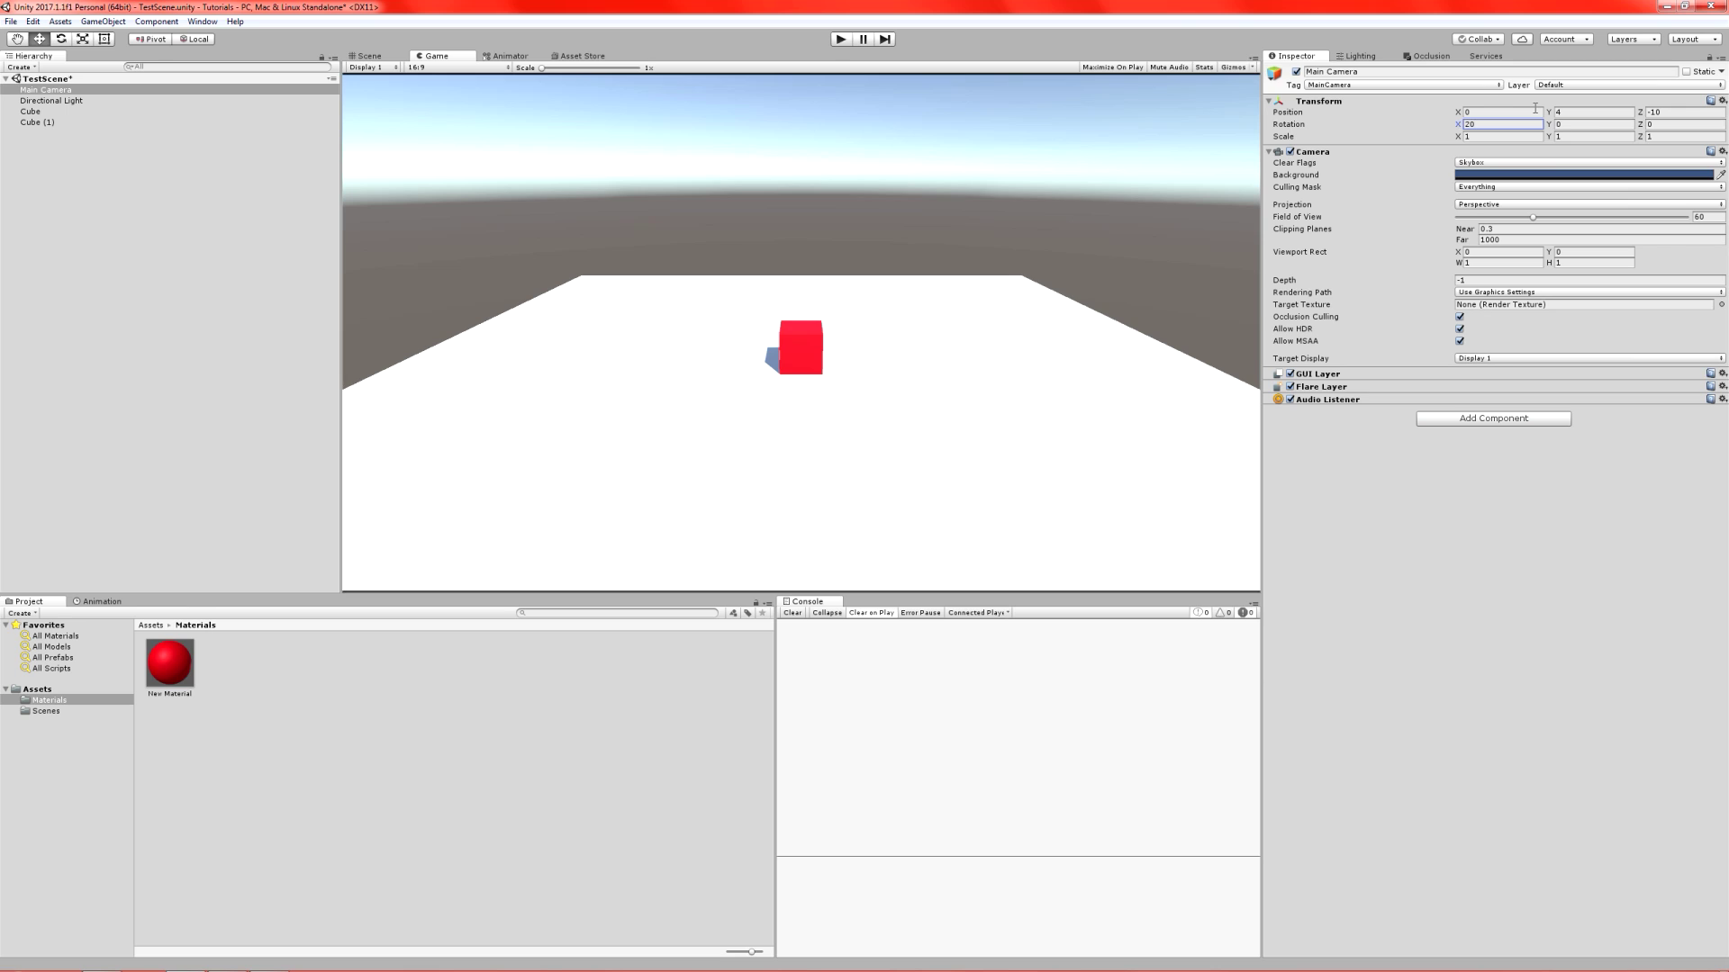
- Play the scene briefly to check the cube above the floor, and stop it
key(alt+Tab)
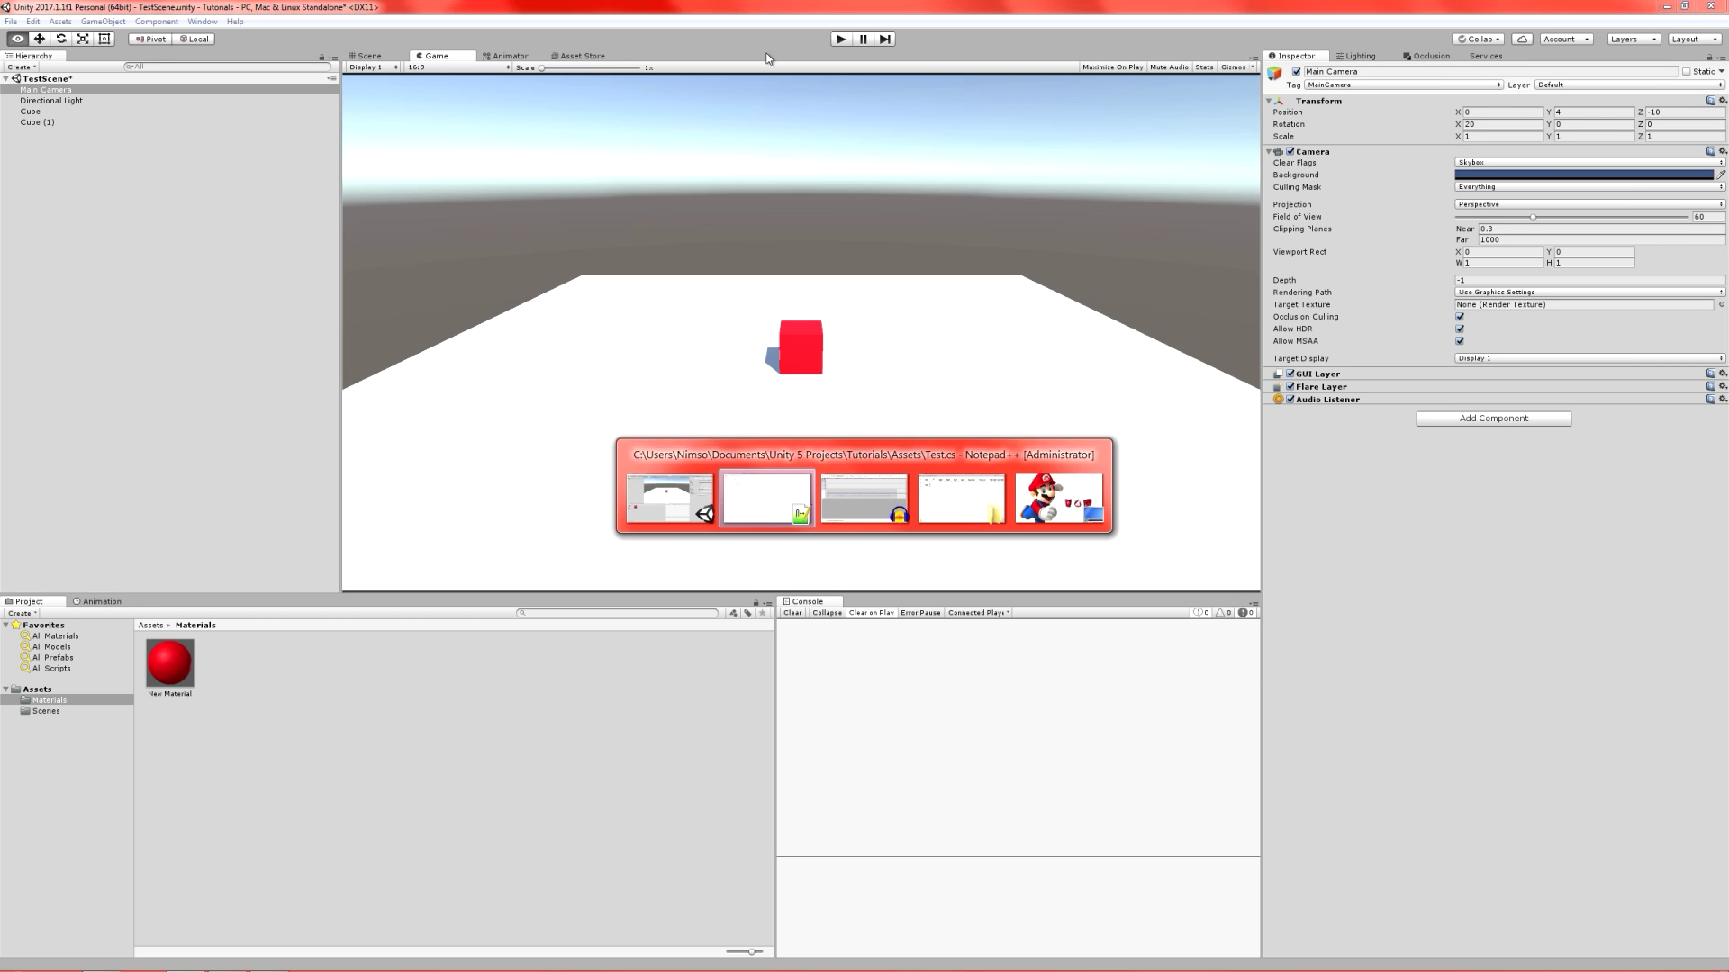
key(Escape)
key(ctrl+p)
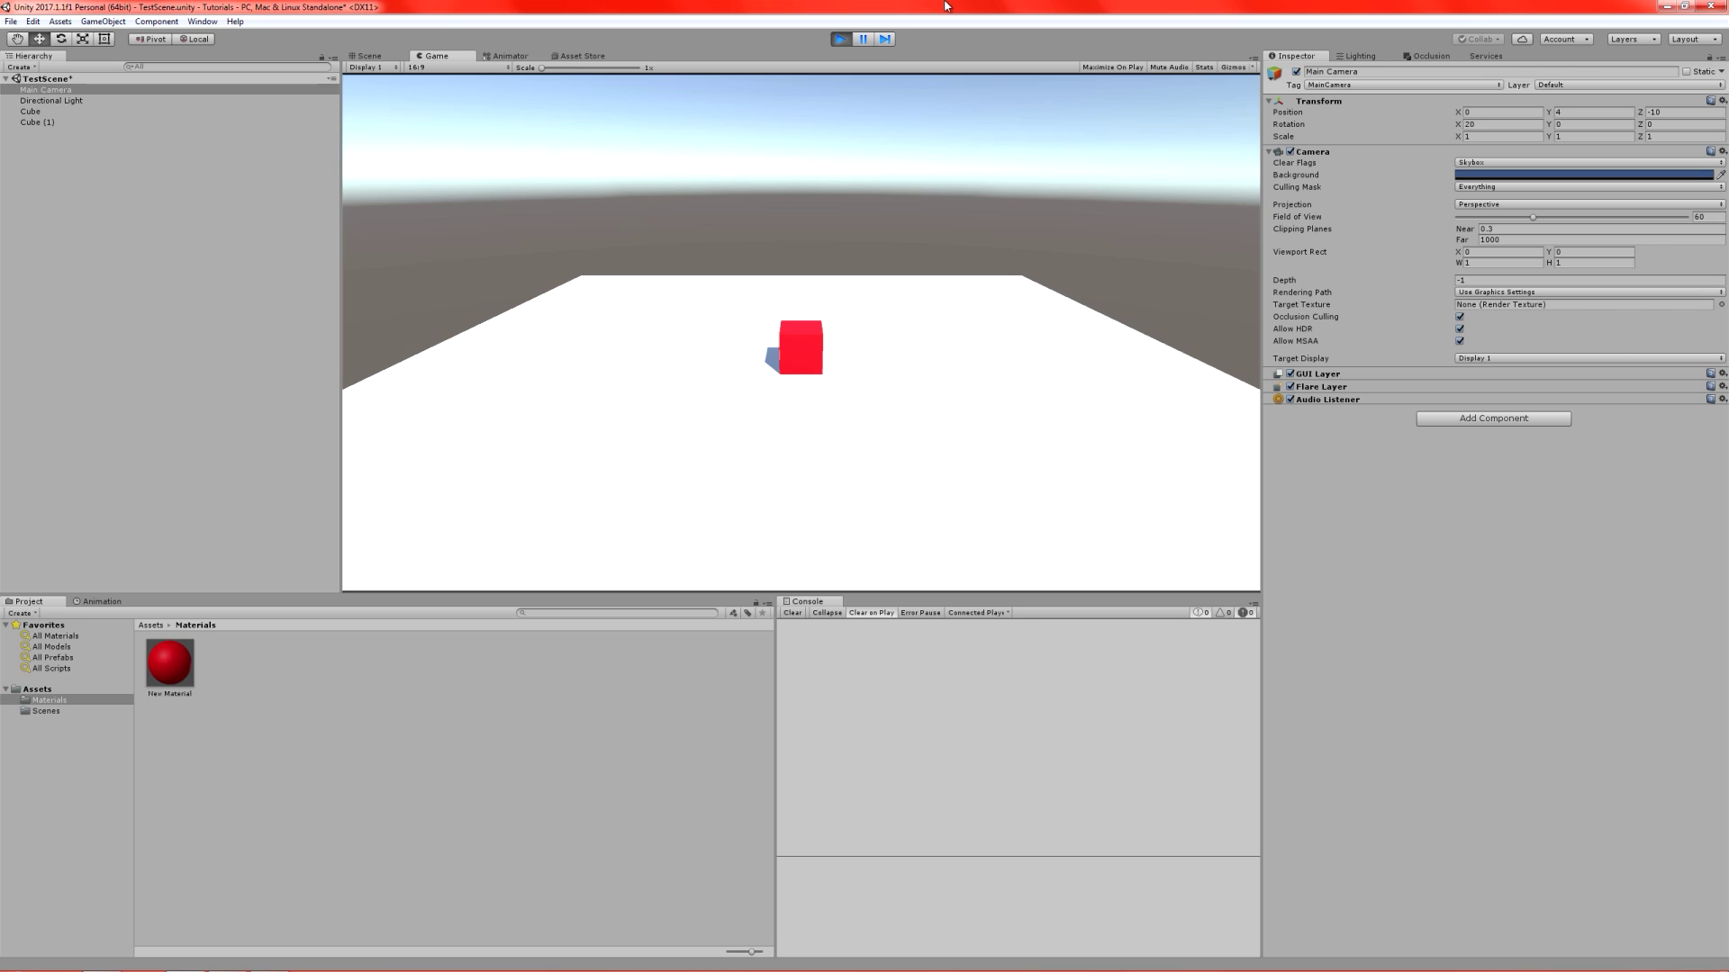
key(ctrl+p)
- In the Notepad++ script, change the Vector3 in the transform.position line to (input.x,0,input.y) and save the file
key(alt+Tab)
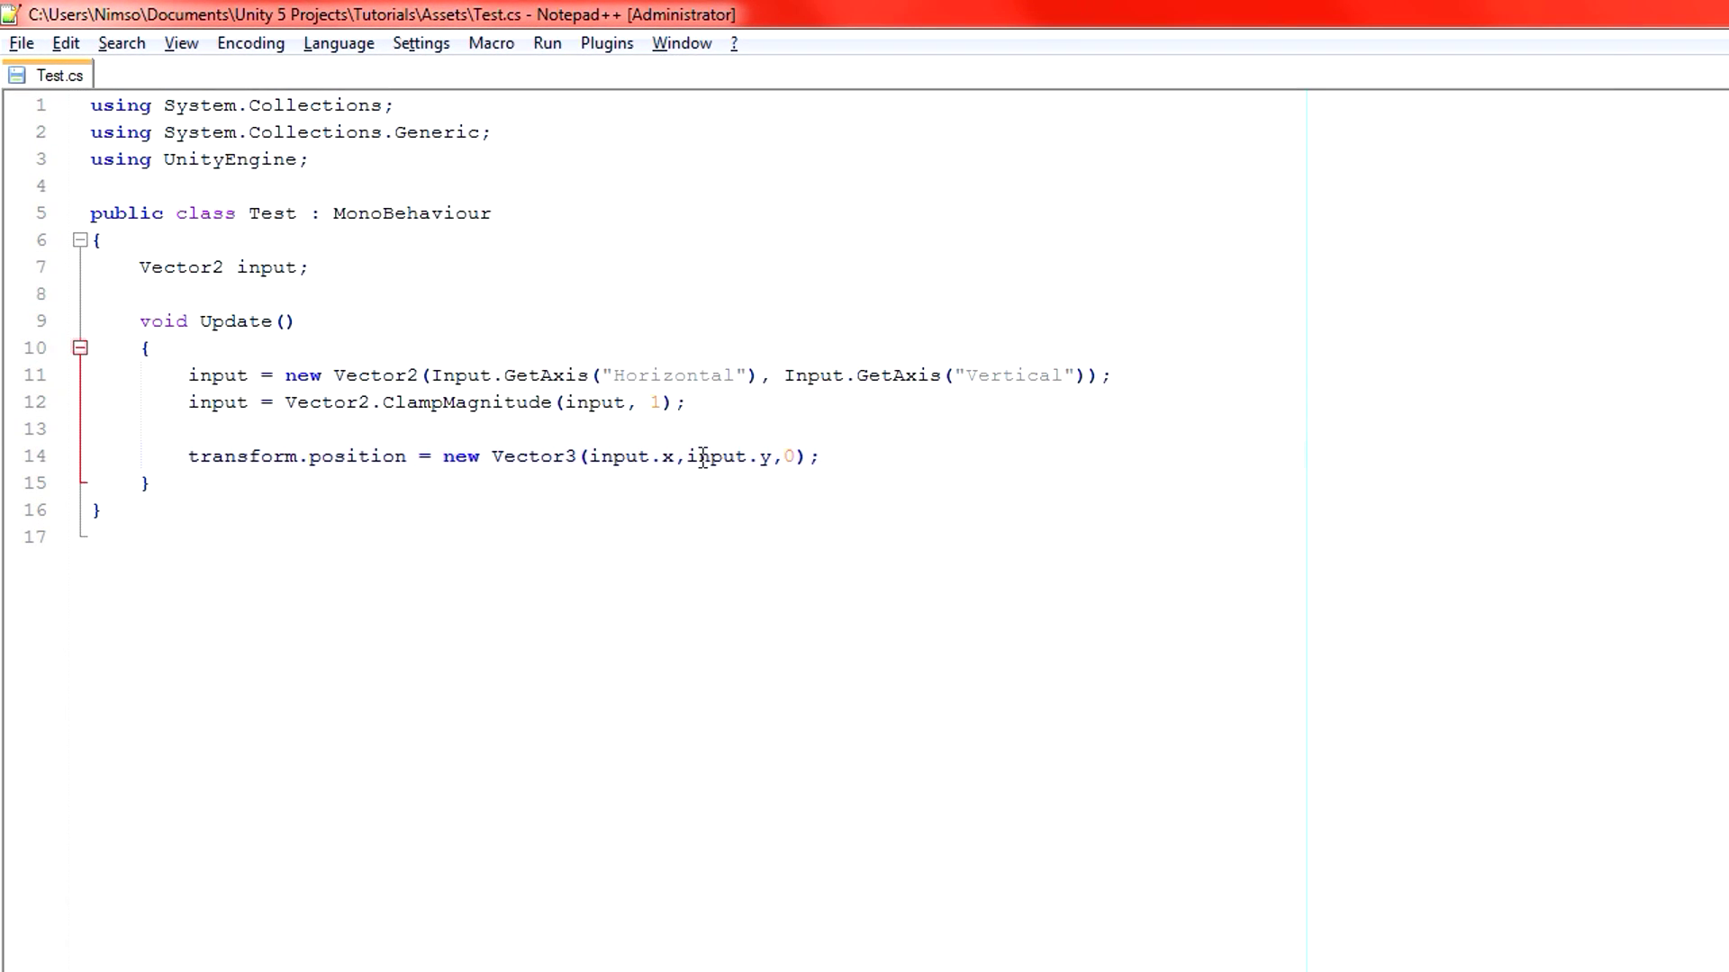
key(Down)
click(687, 456)
key(ctrl+shift+Right)
key(shift+Right)
key(shift+Right)
key(Delete)
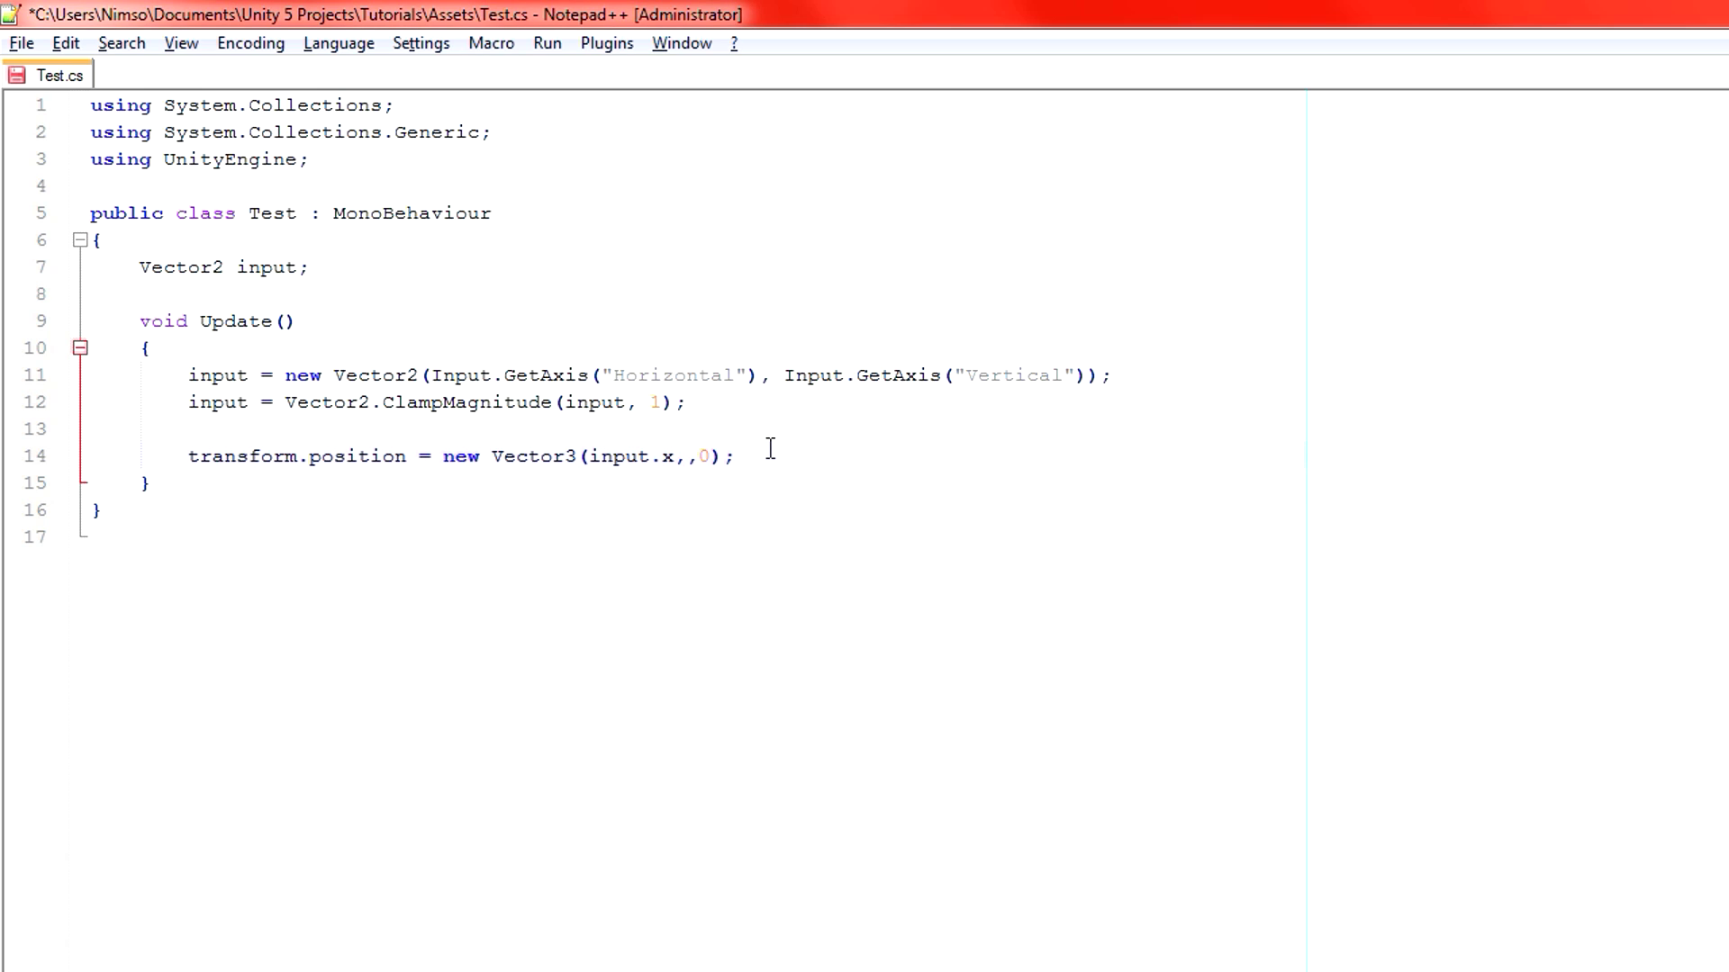
text(0)
key(Right)
key(shift+Right)
text(input.y)
key(ctrl+s)
- Play the scene in Unity and move the cube left and right to test its movement over the floor
key(alt+Tab)
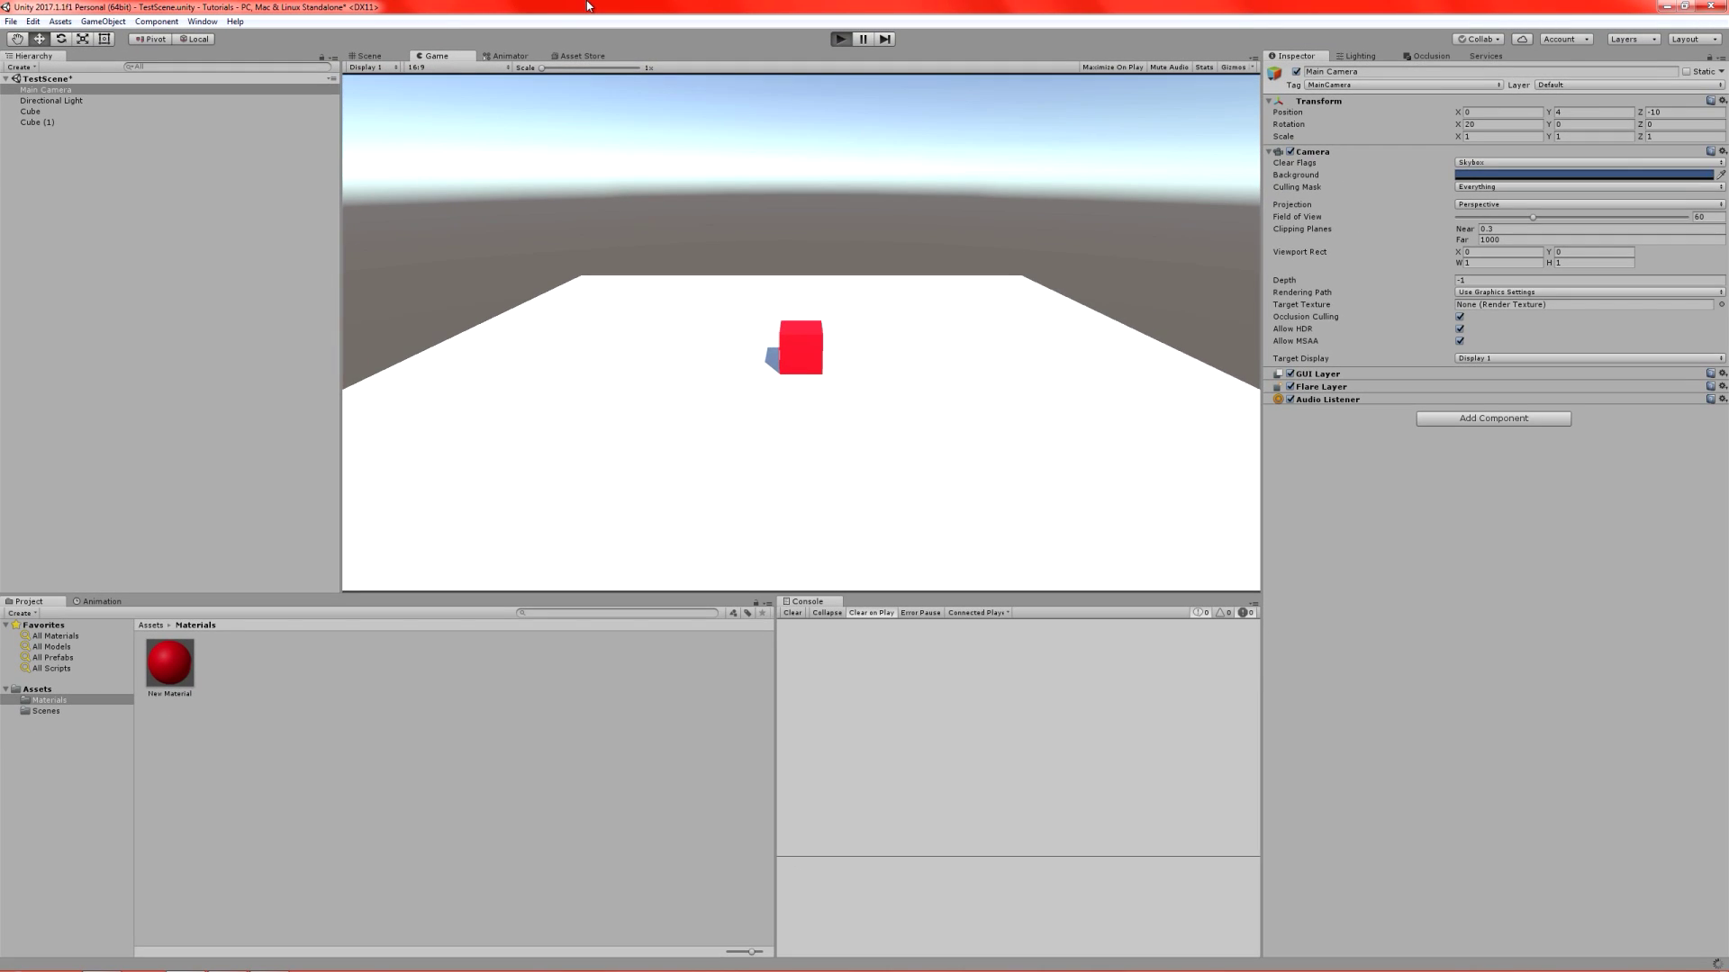
key(ctrl+p)
key(Right)
key(Left)
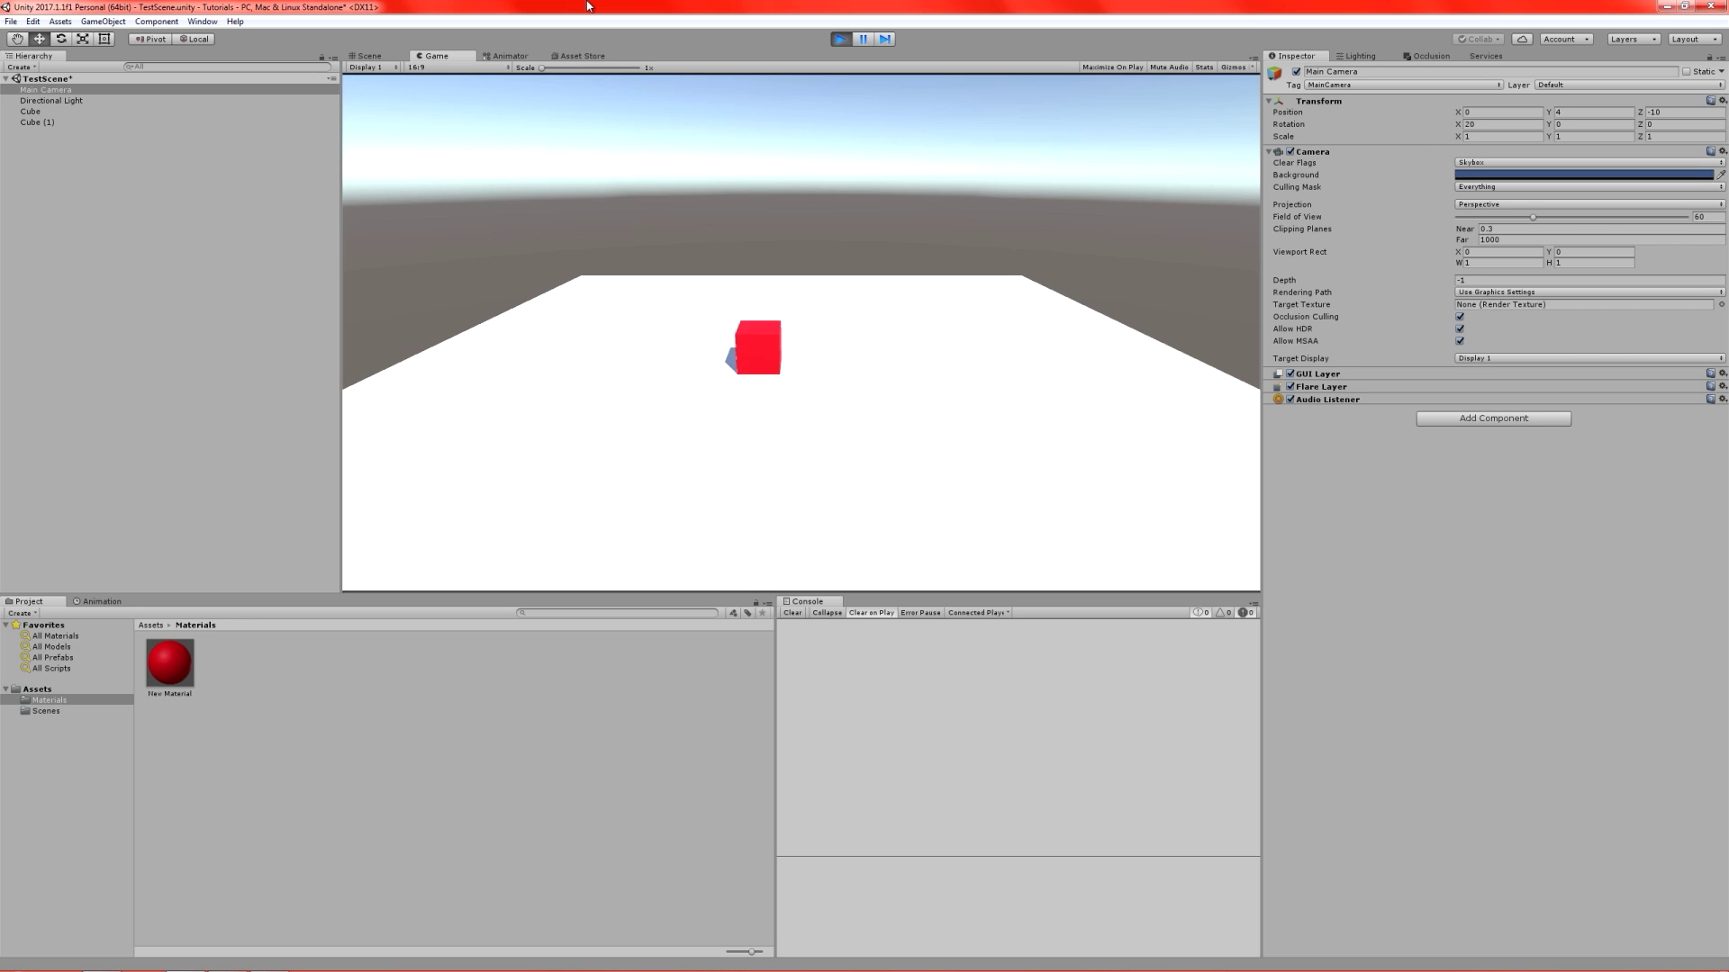
key(Right)
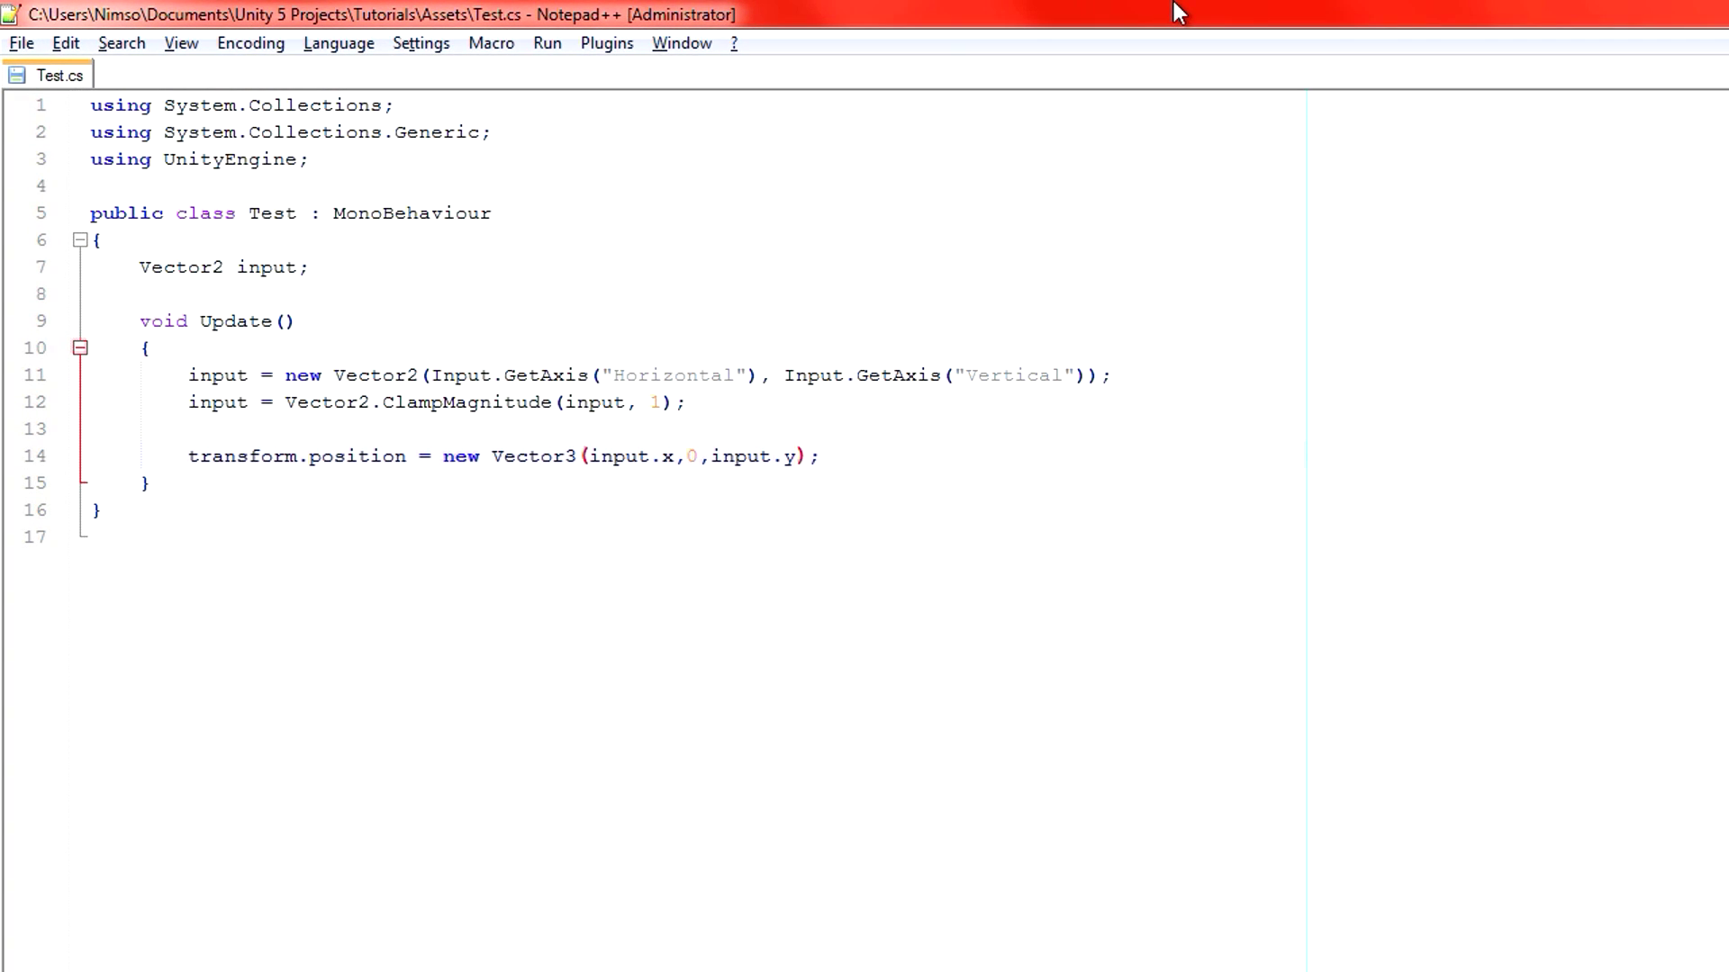
- In the Notepad++ script, change the transform.position assignment operator to += and save the file
key(Up)
key(Down)
key(Home)
key(ctrl+Right)
key(ctrl+Right)
key(ctrl+Right)
key(ctrl+Right)
key(ctrl+Left)
text(+)
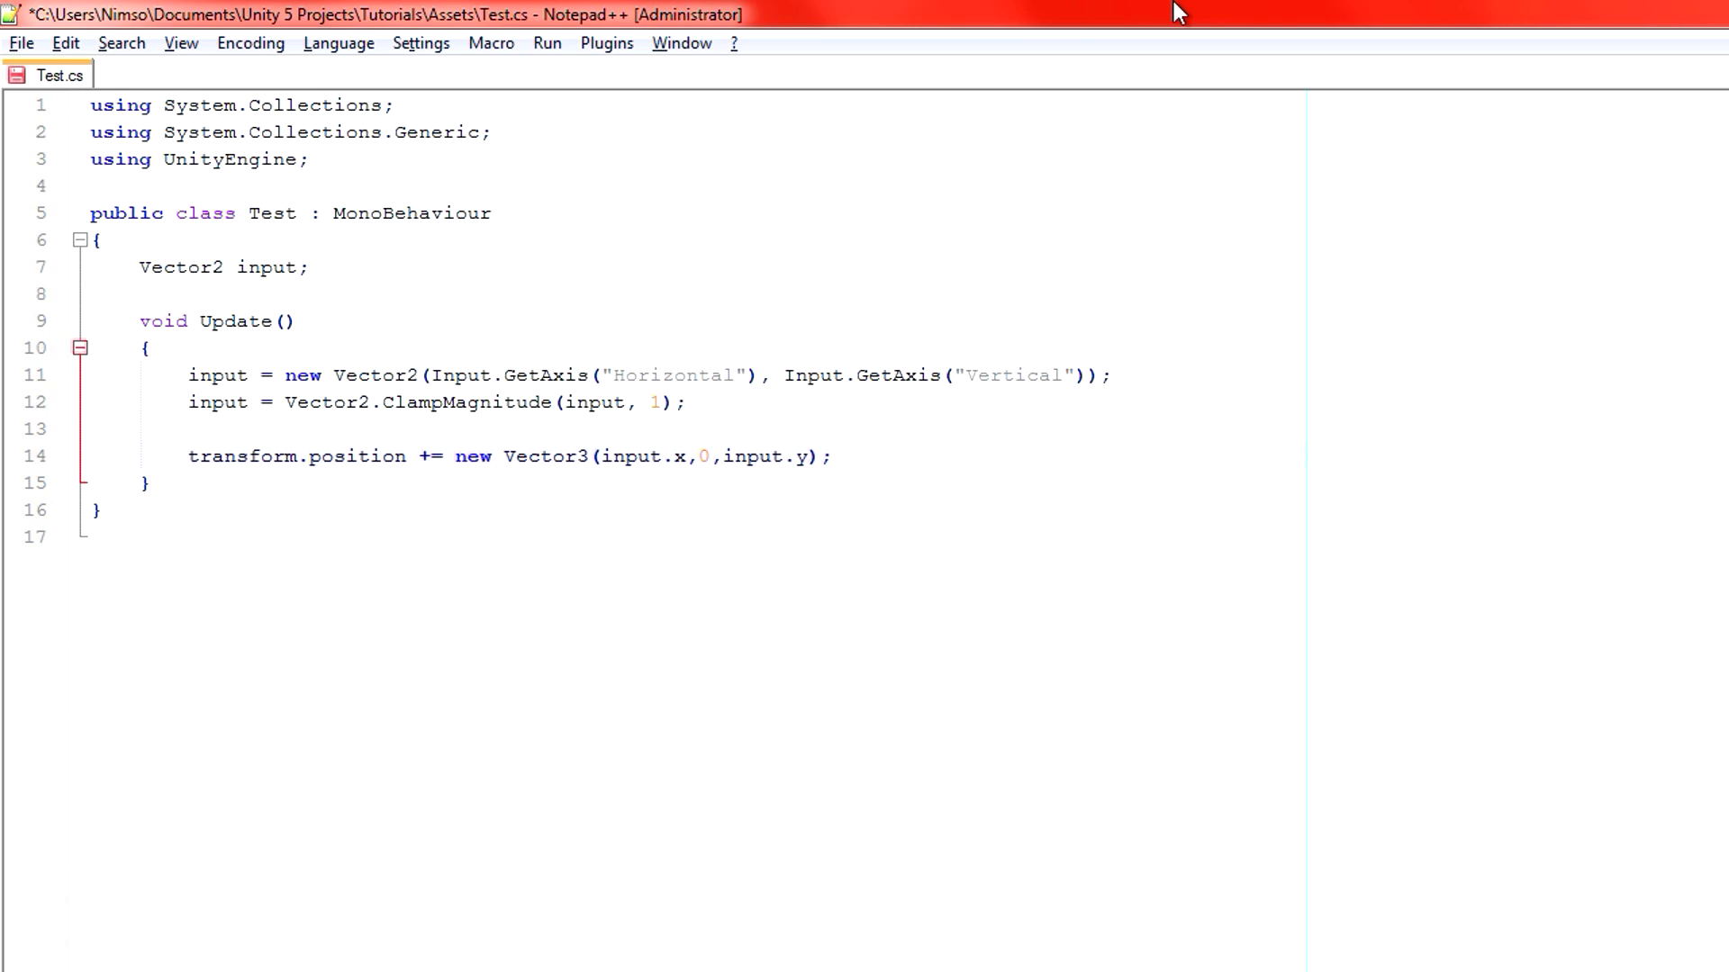
key(BackSpace)
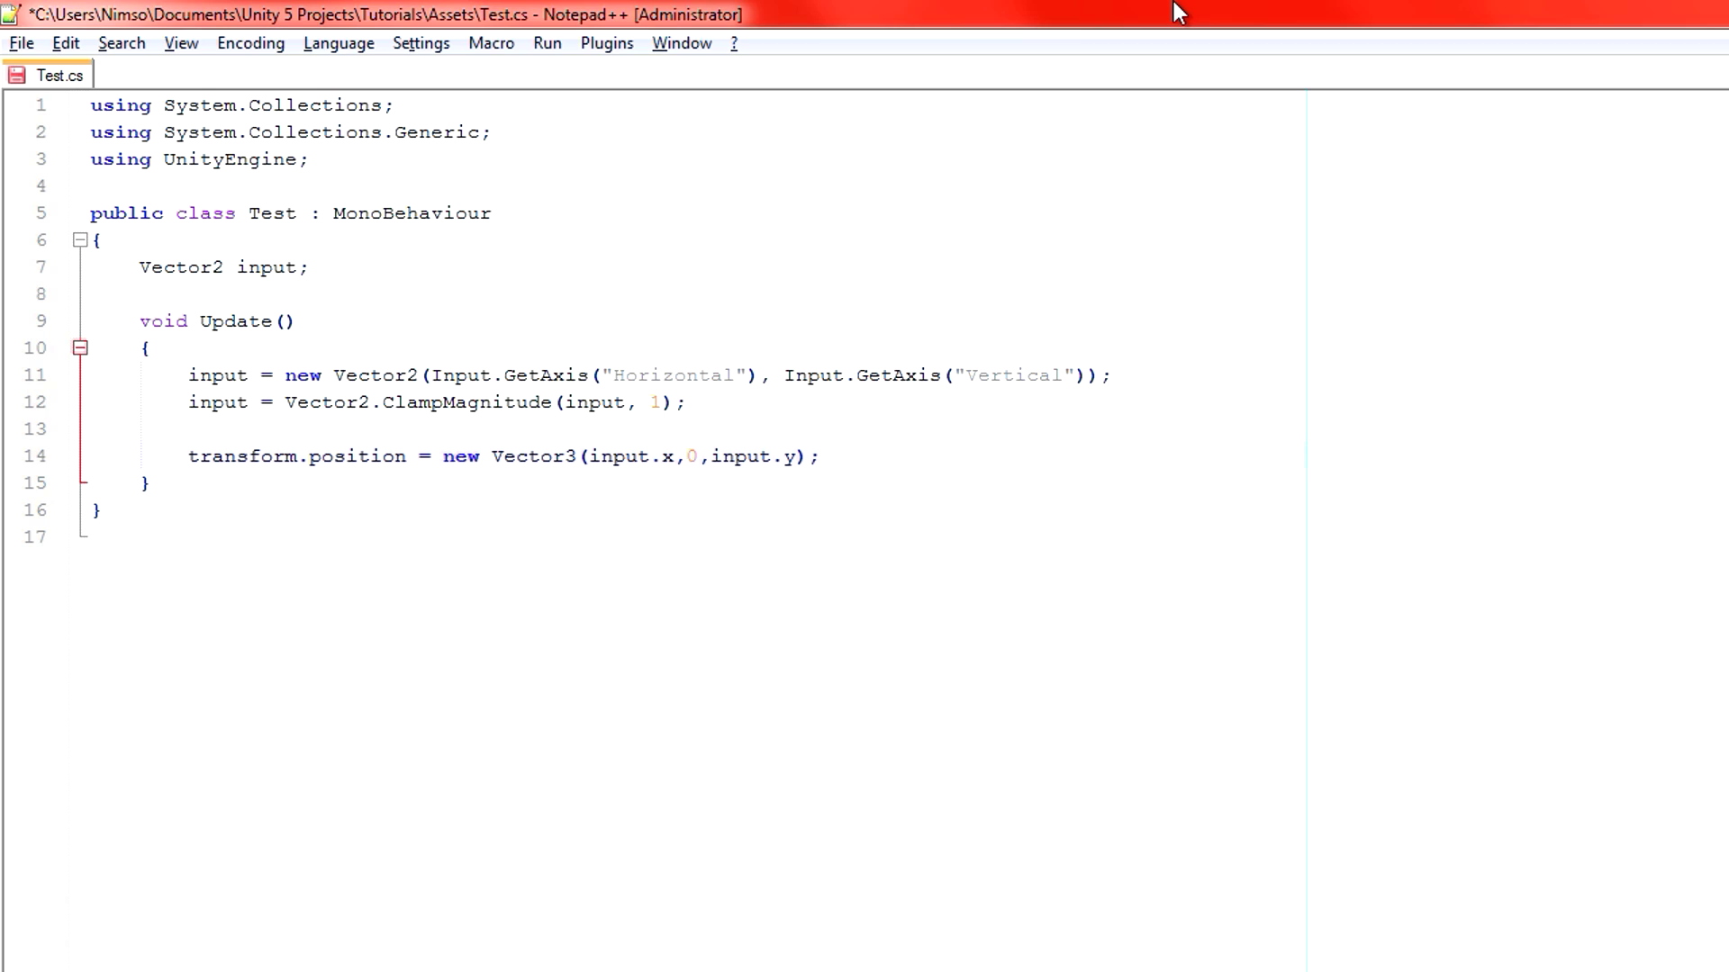
text(+)
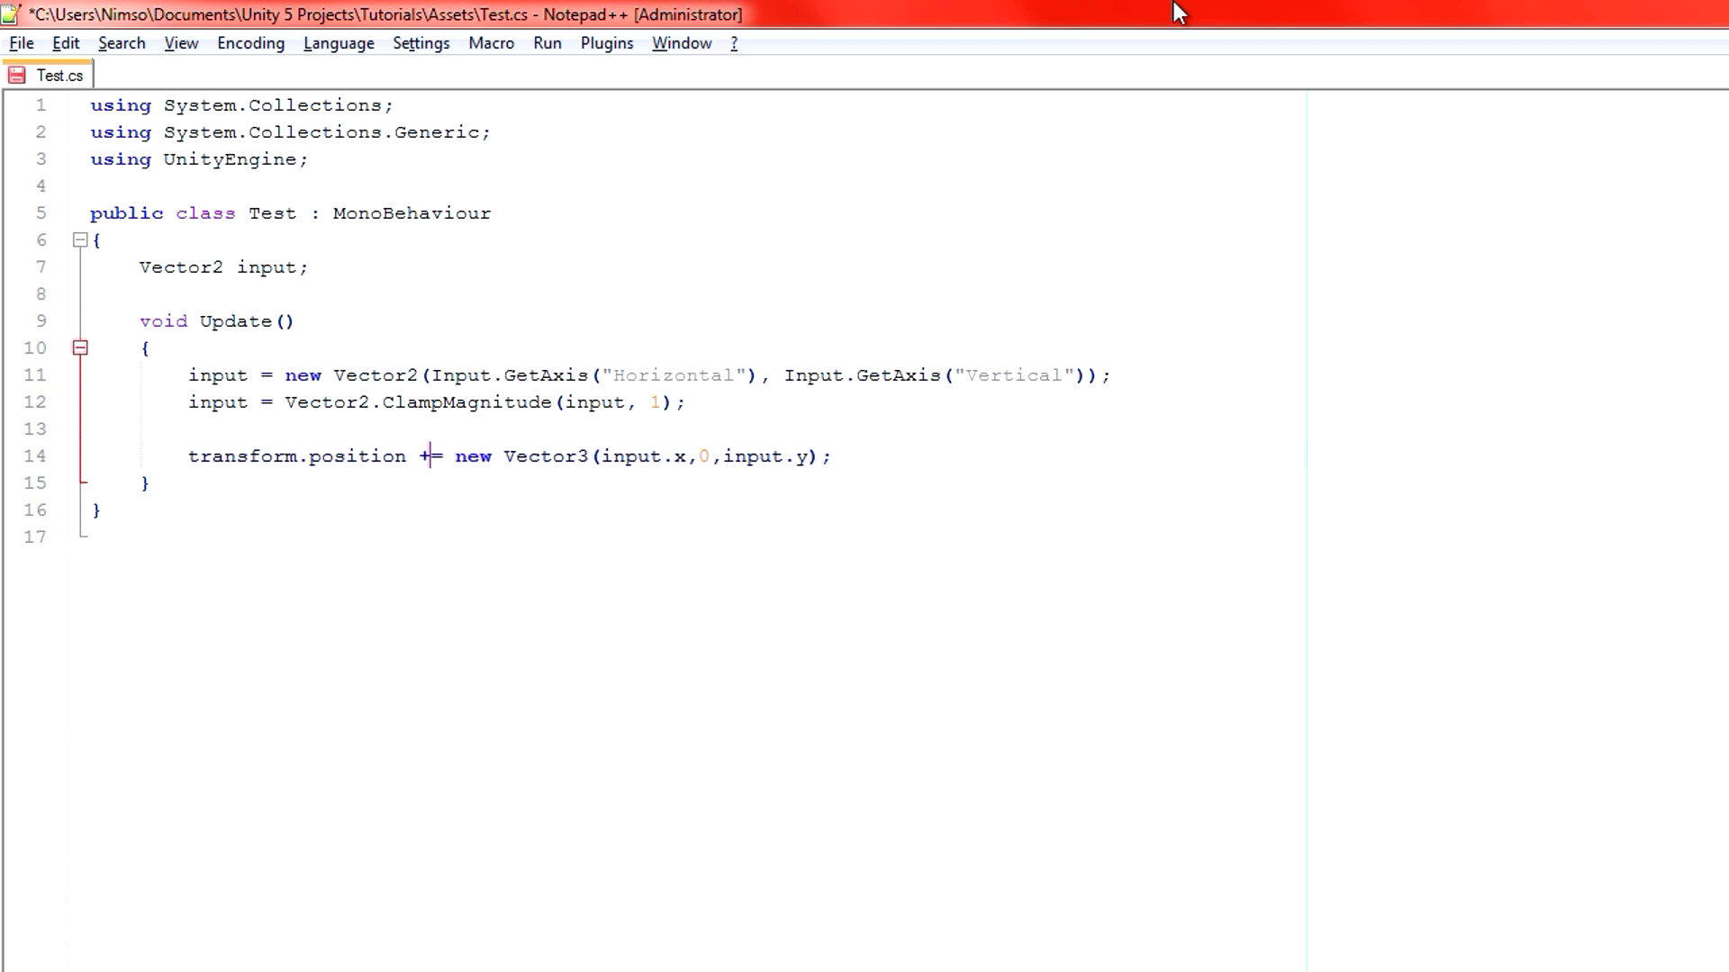
key(ctrl+s)
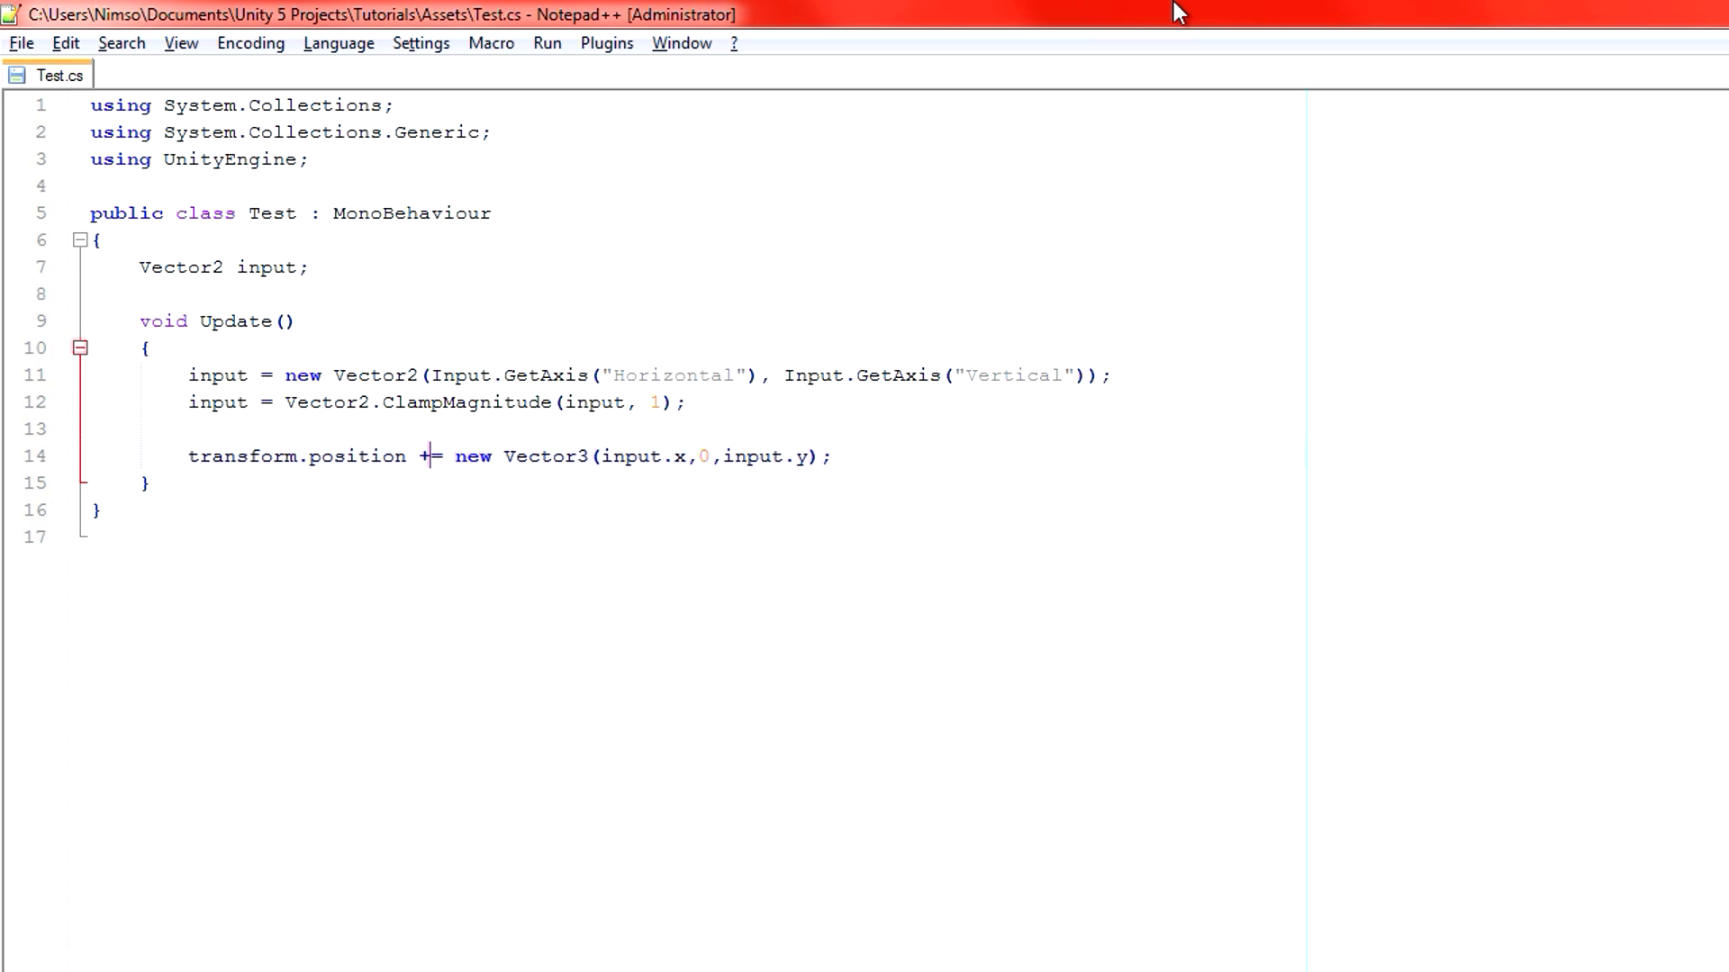
- Play the scene in Unity to test the cube's additive movement across the floor, and stop it
key(alt+Tab)
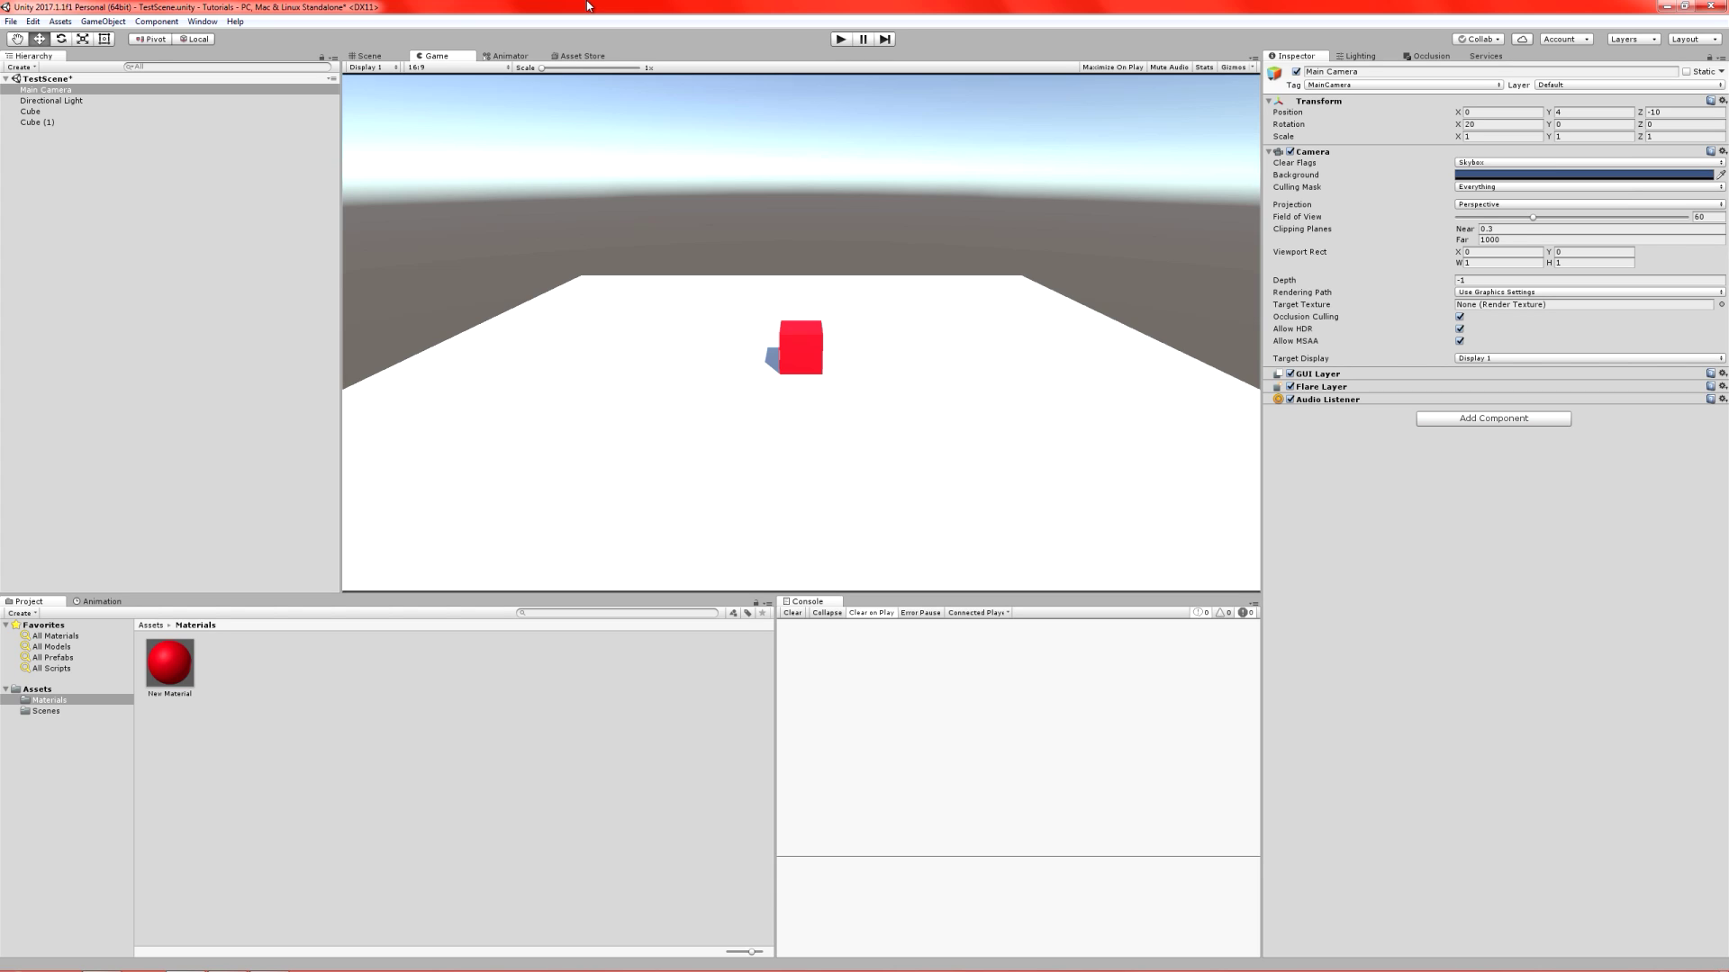
key(ctrl+p)
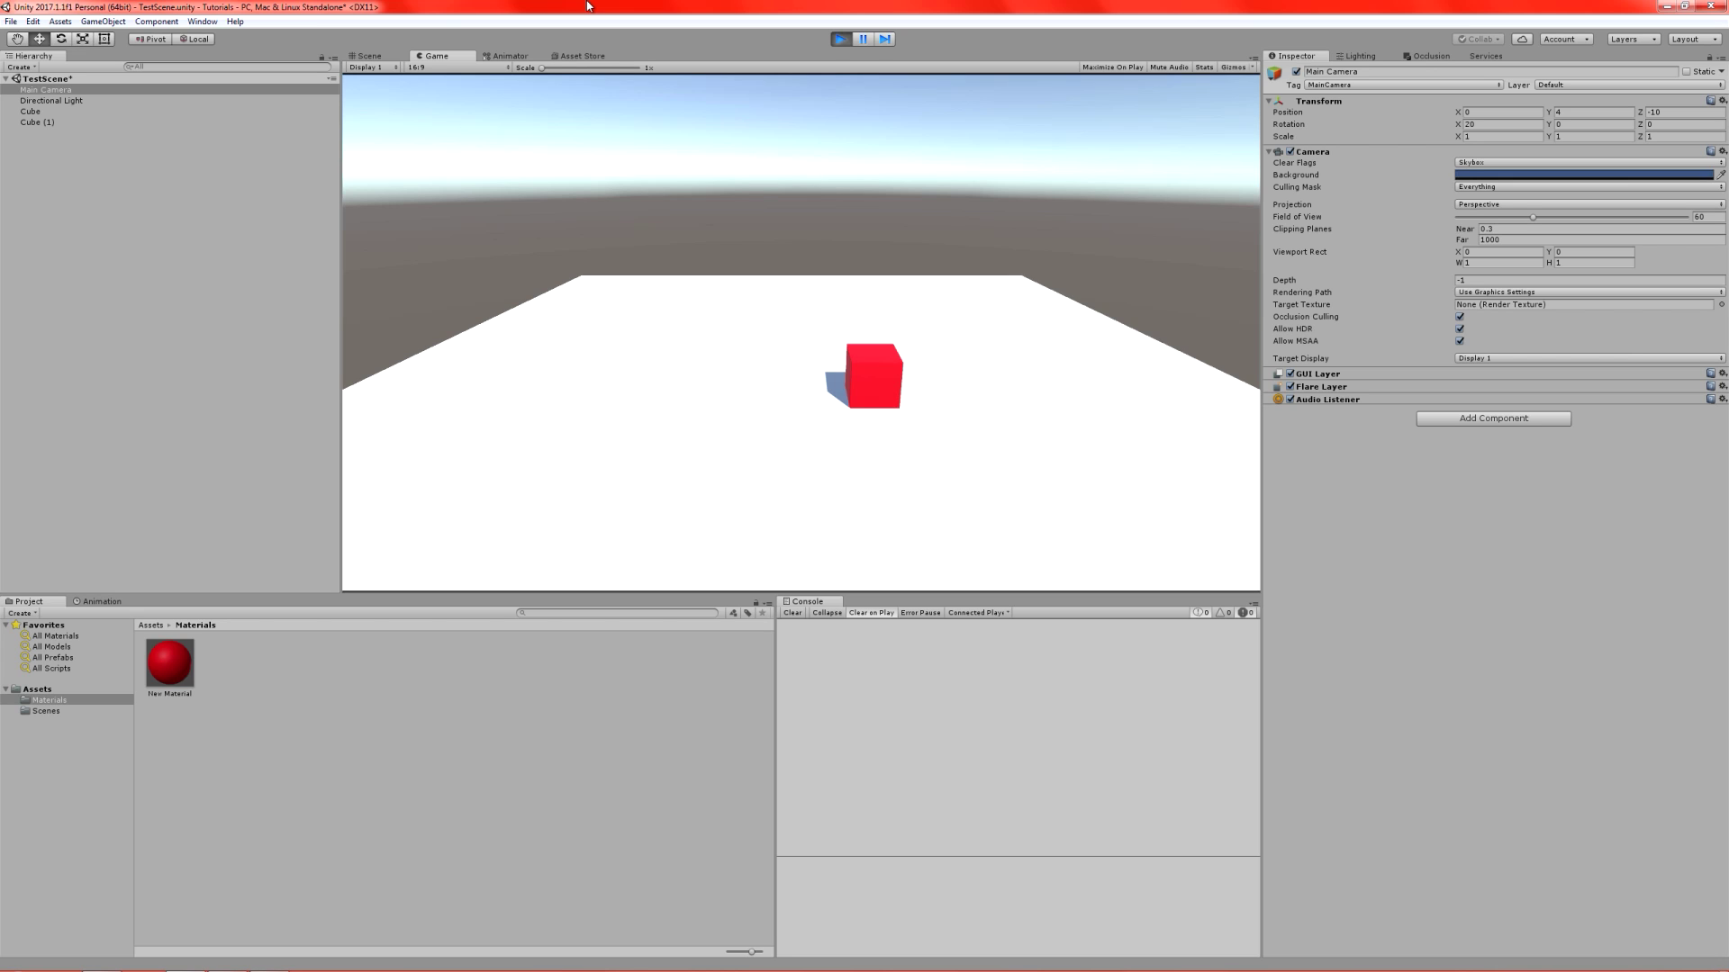
key(ctrl+p)
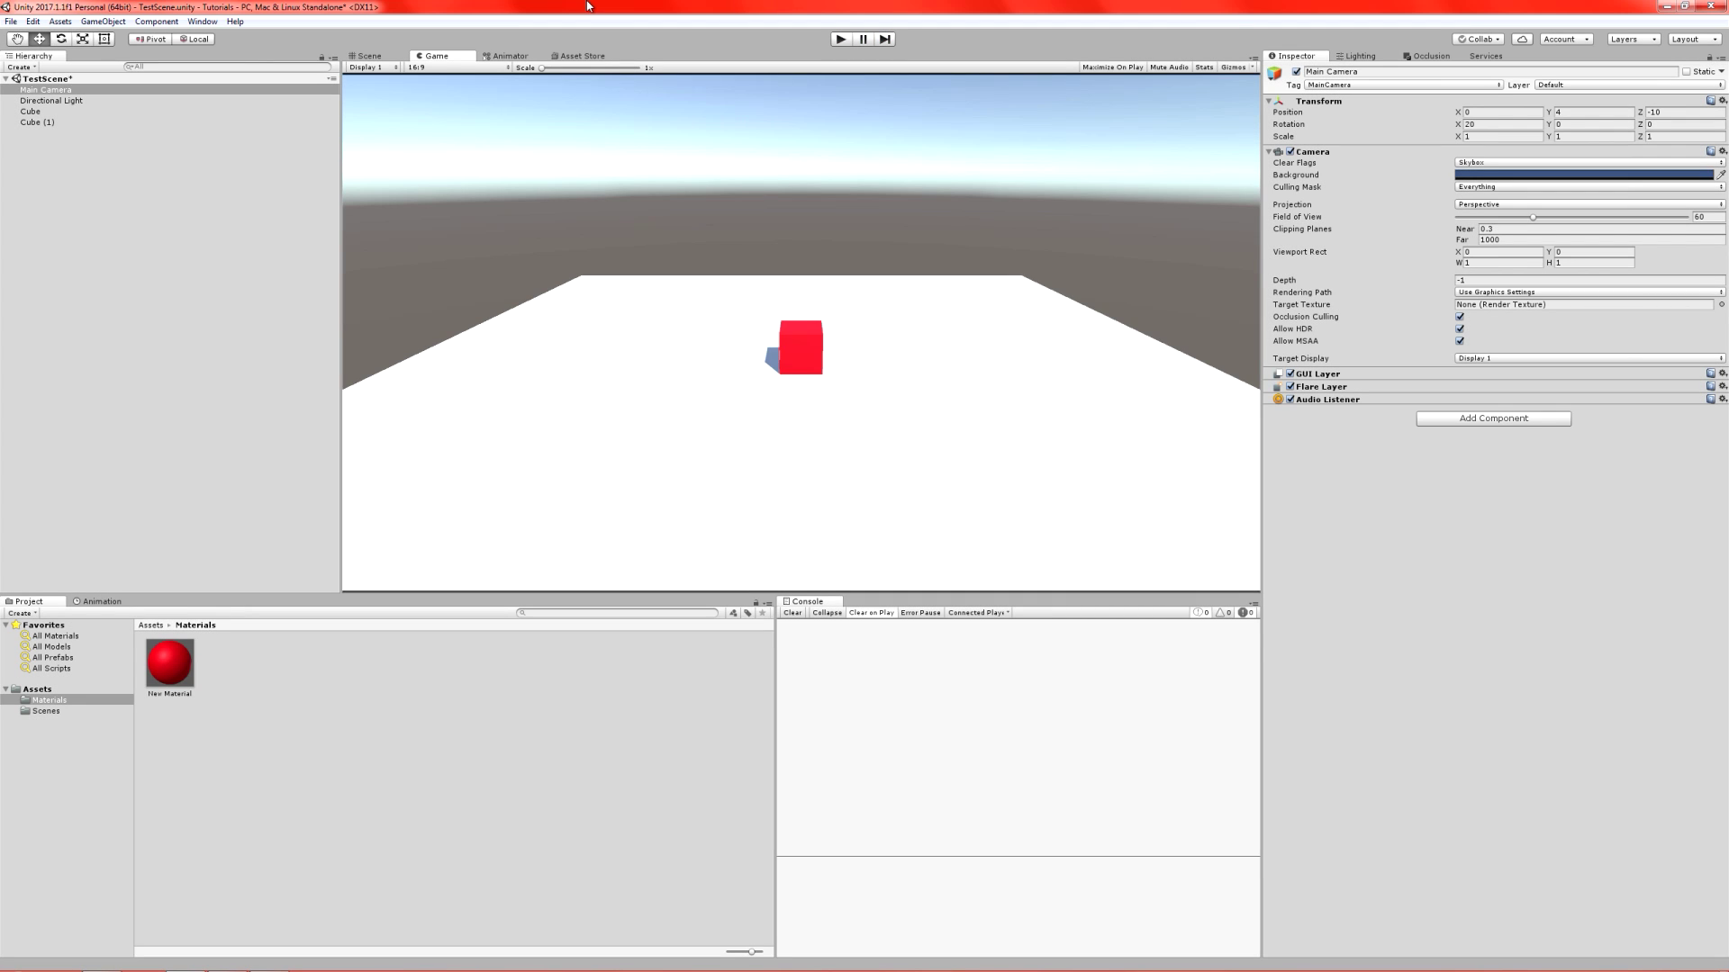
- In the Notepad++ script, append *Time.deltaTime after the Vector3 in the transform.position line, before the semicolon
key(alt+Tab)
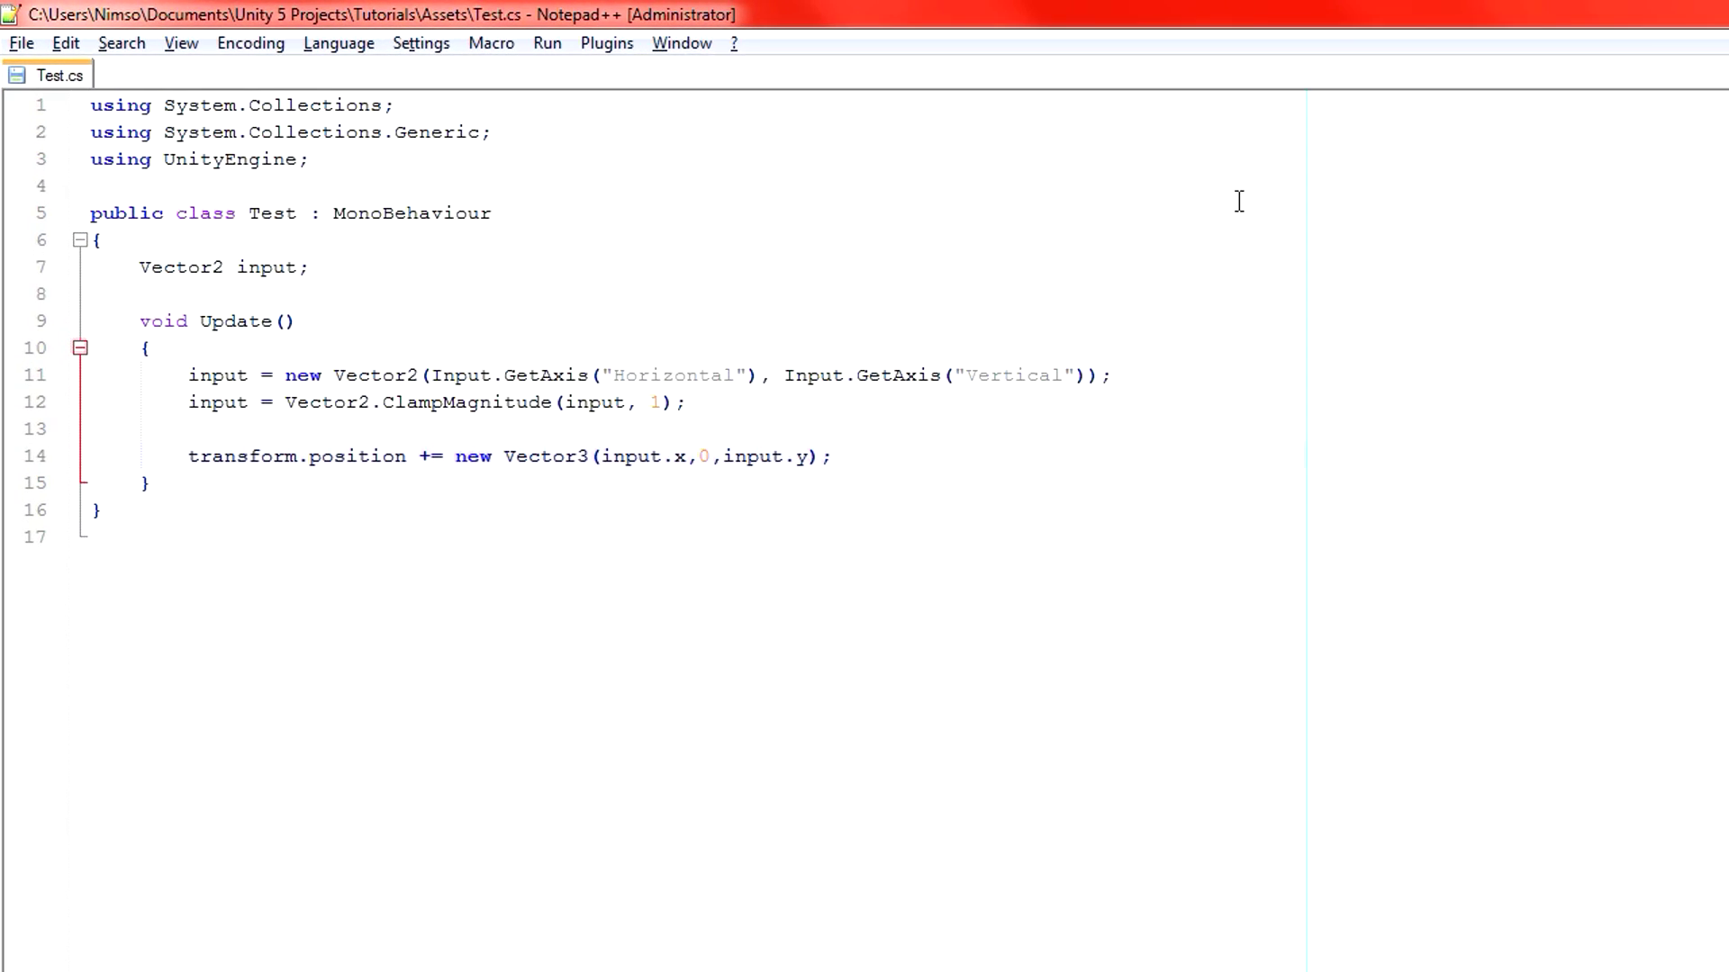
click(816, 461)
key(Delete)
text(;)
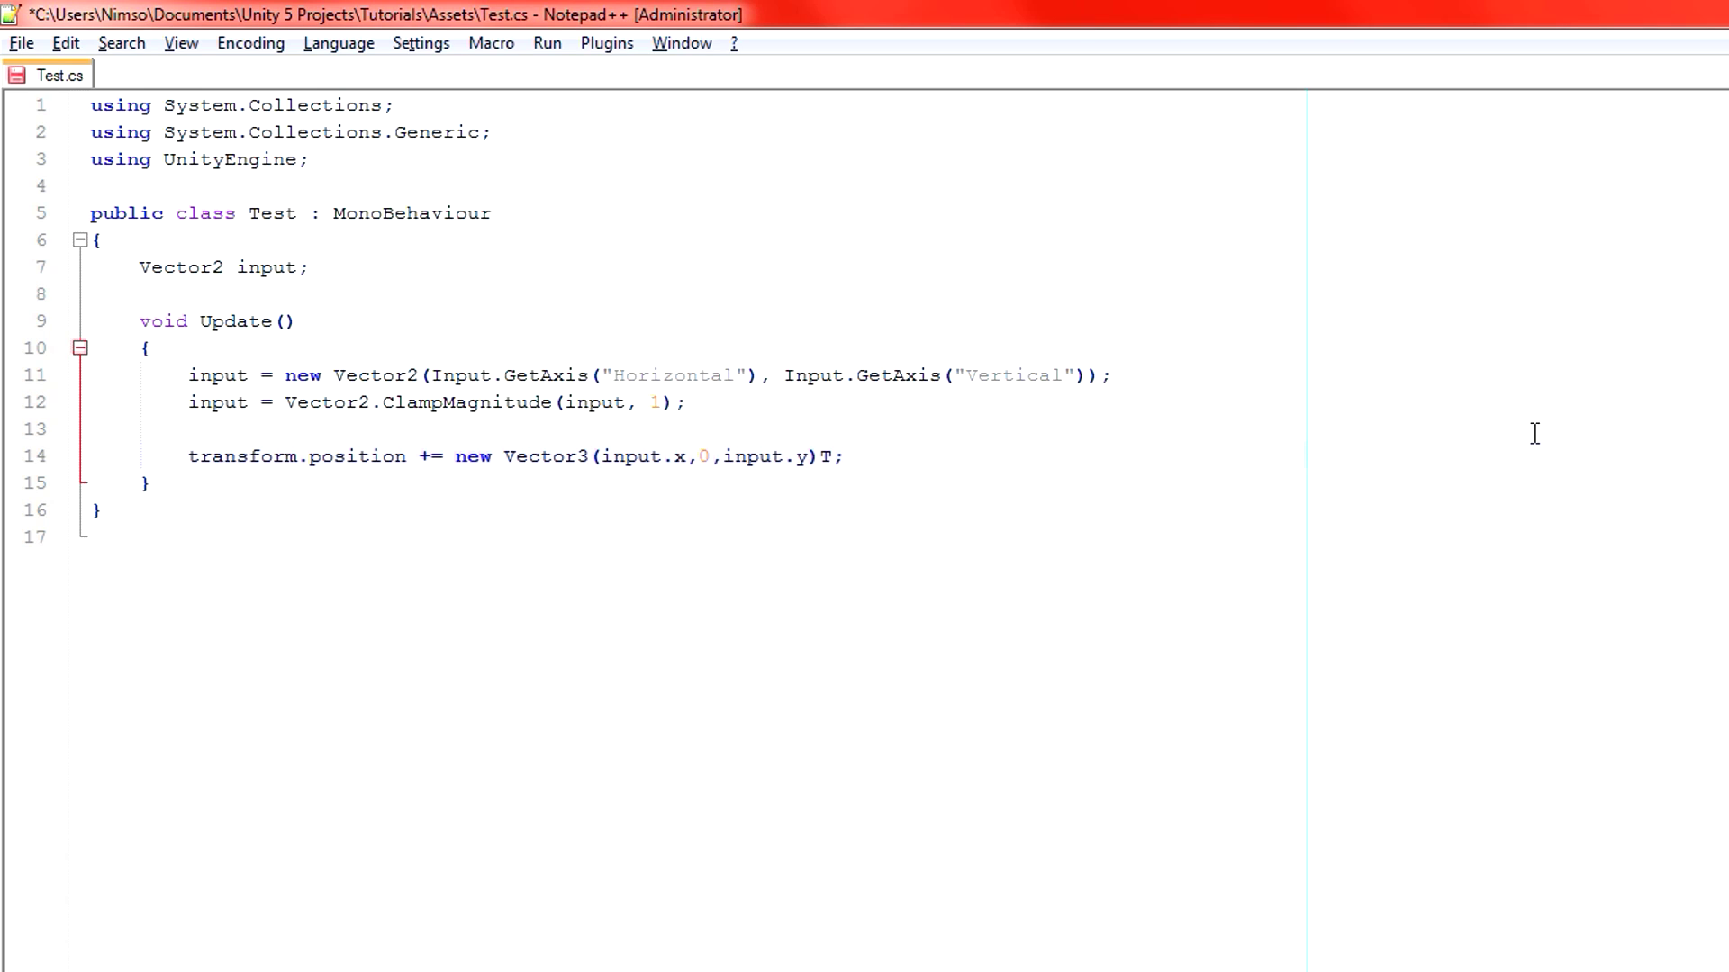
key(Left)
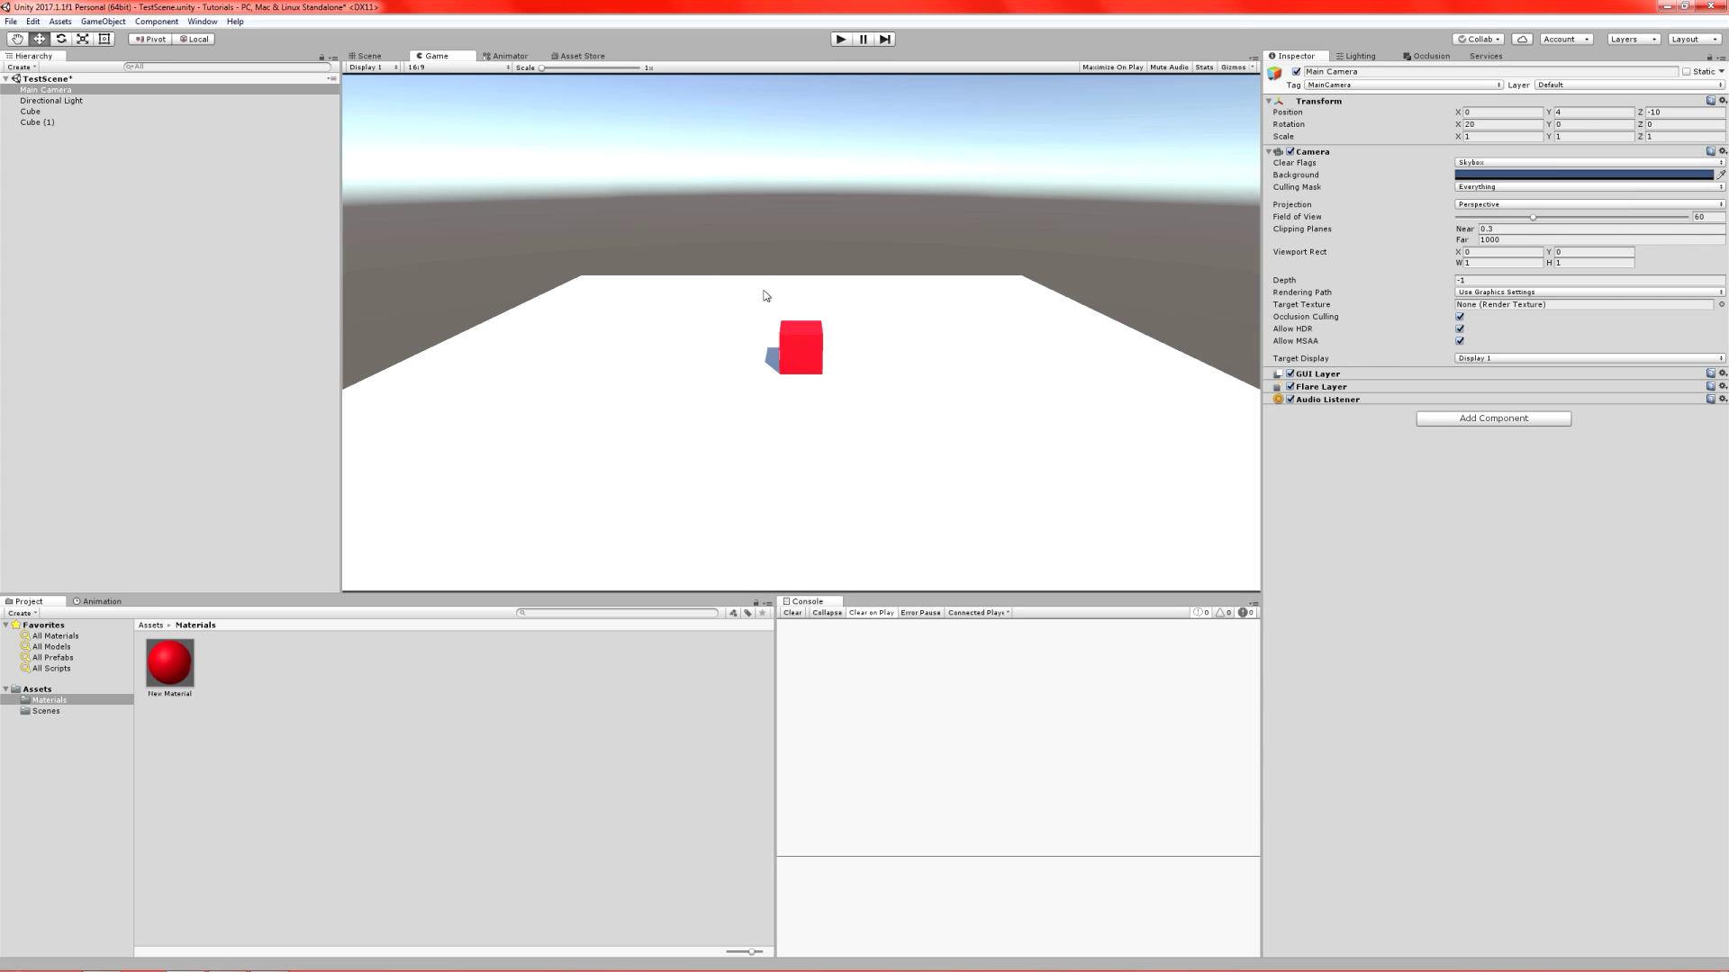
click(596, 845)
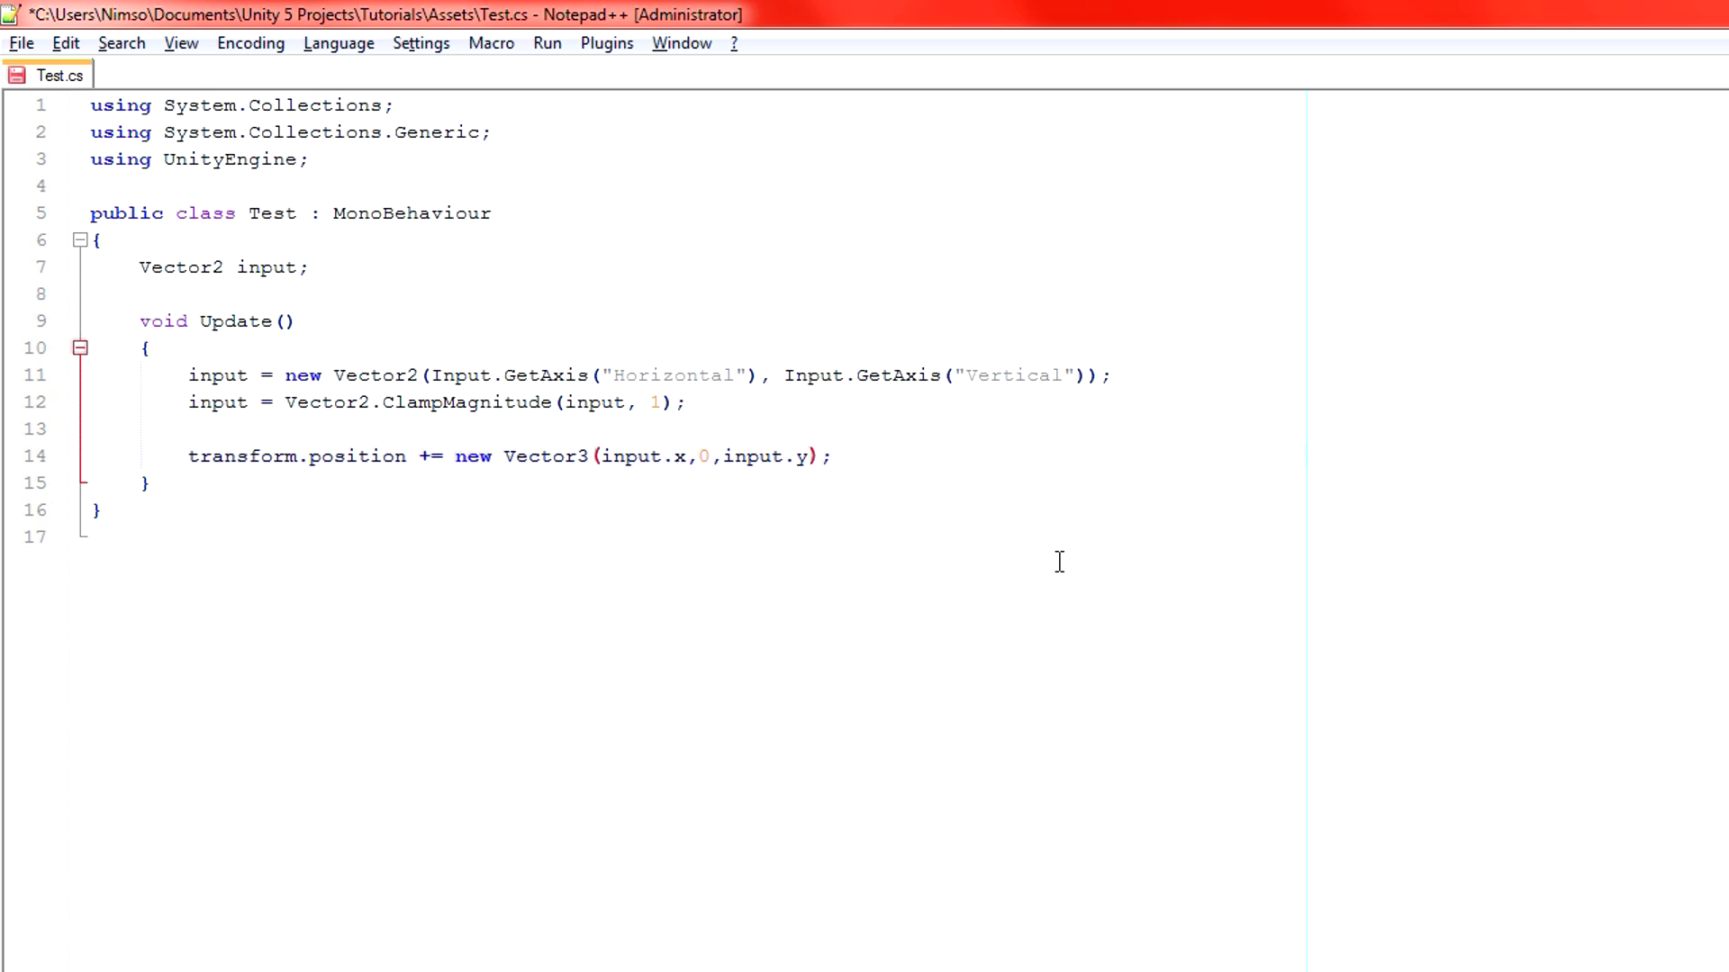
text(*Time.deltaTime)
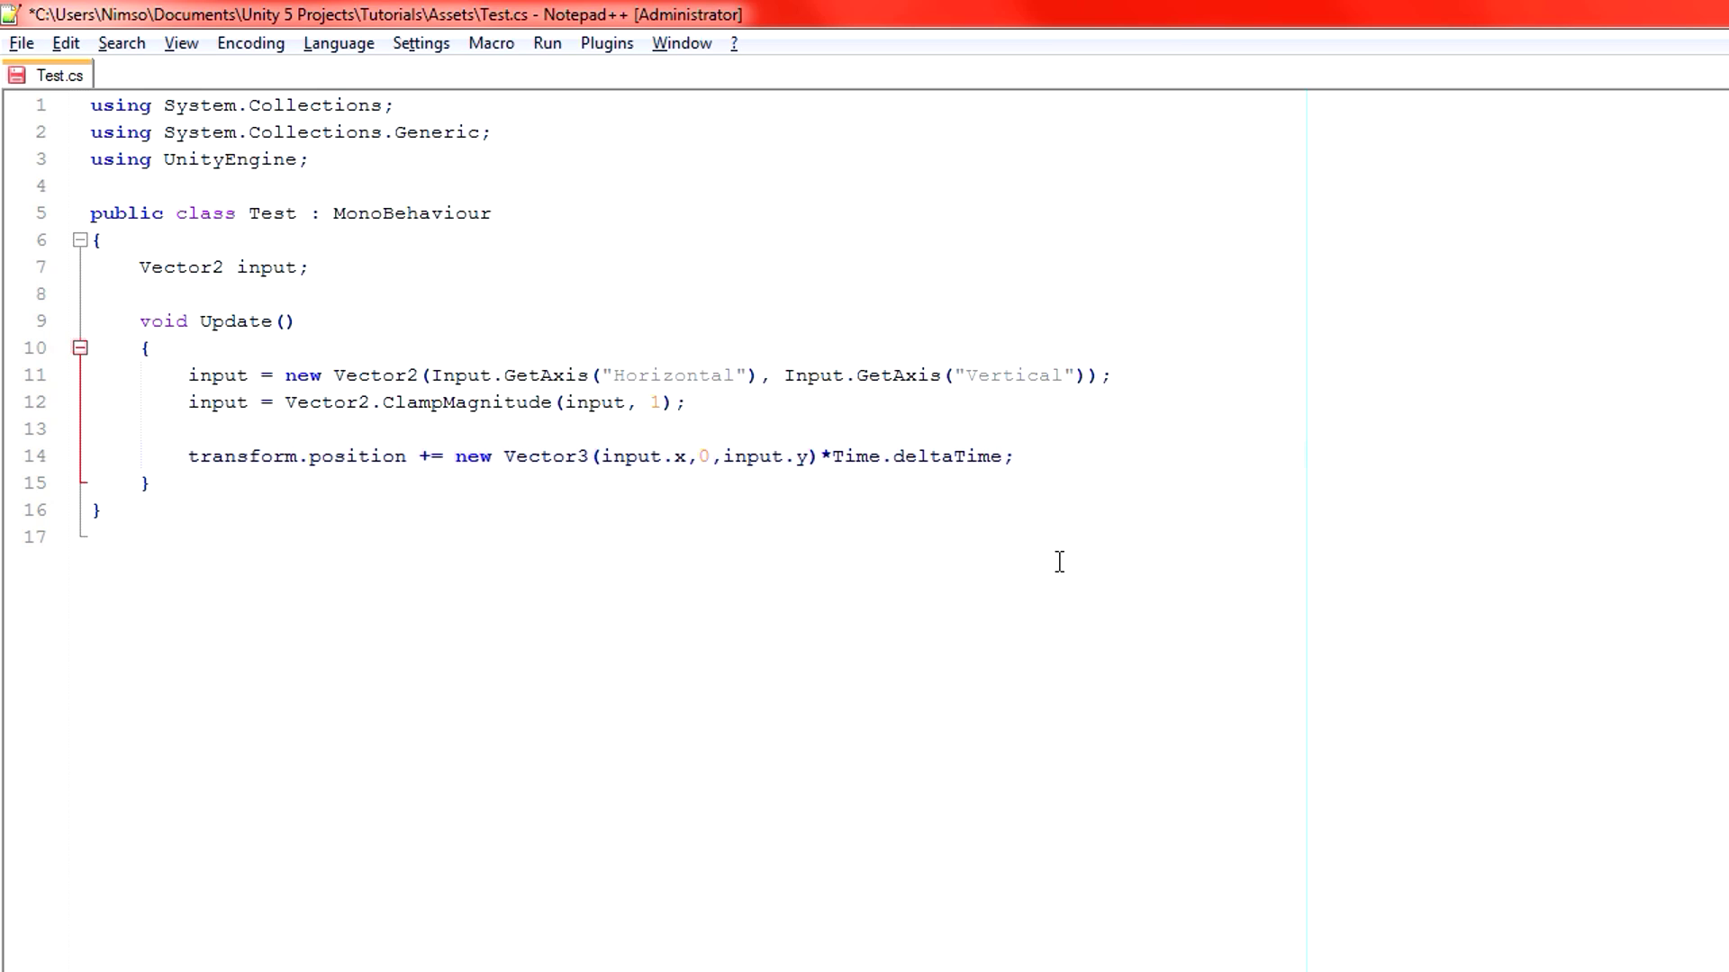
- Highlight deltaTime in the transform.position line to review the frame-time multiplication
key(ctrl+shift+Left)
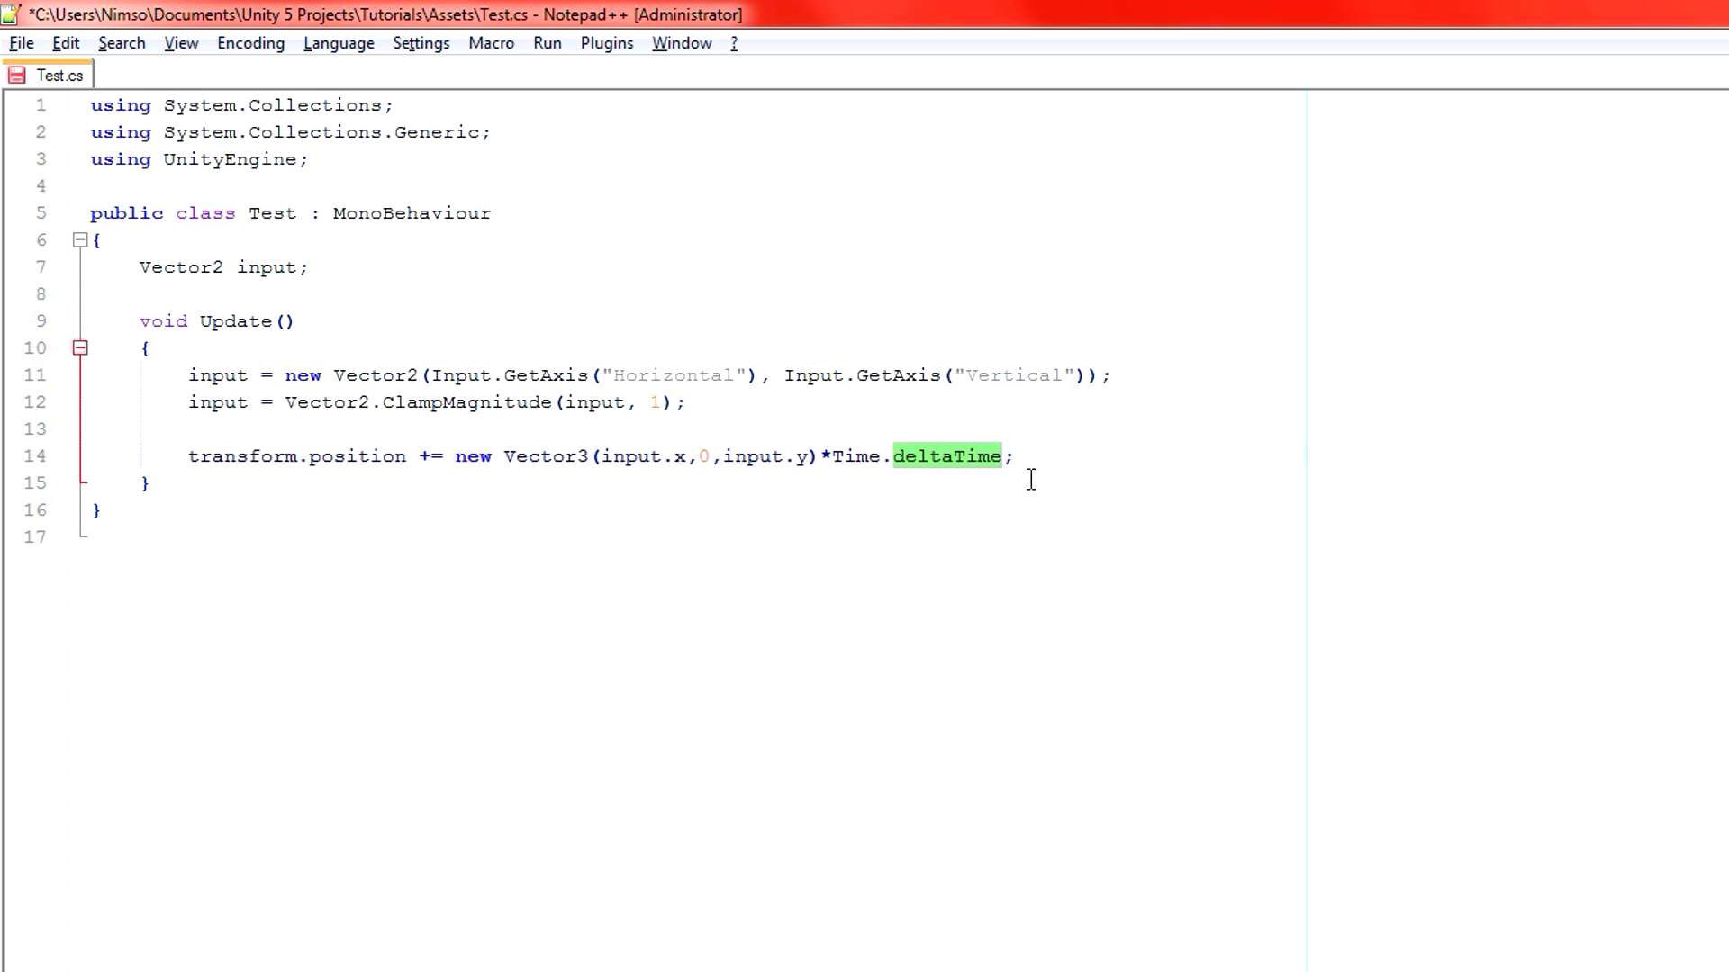
click(941, 457)
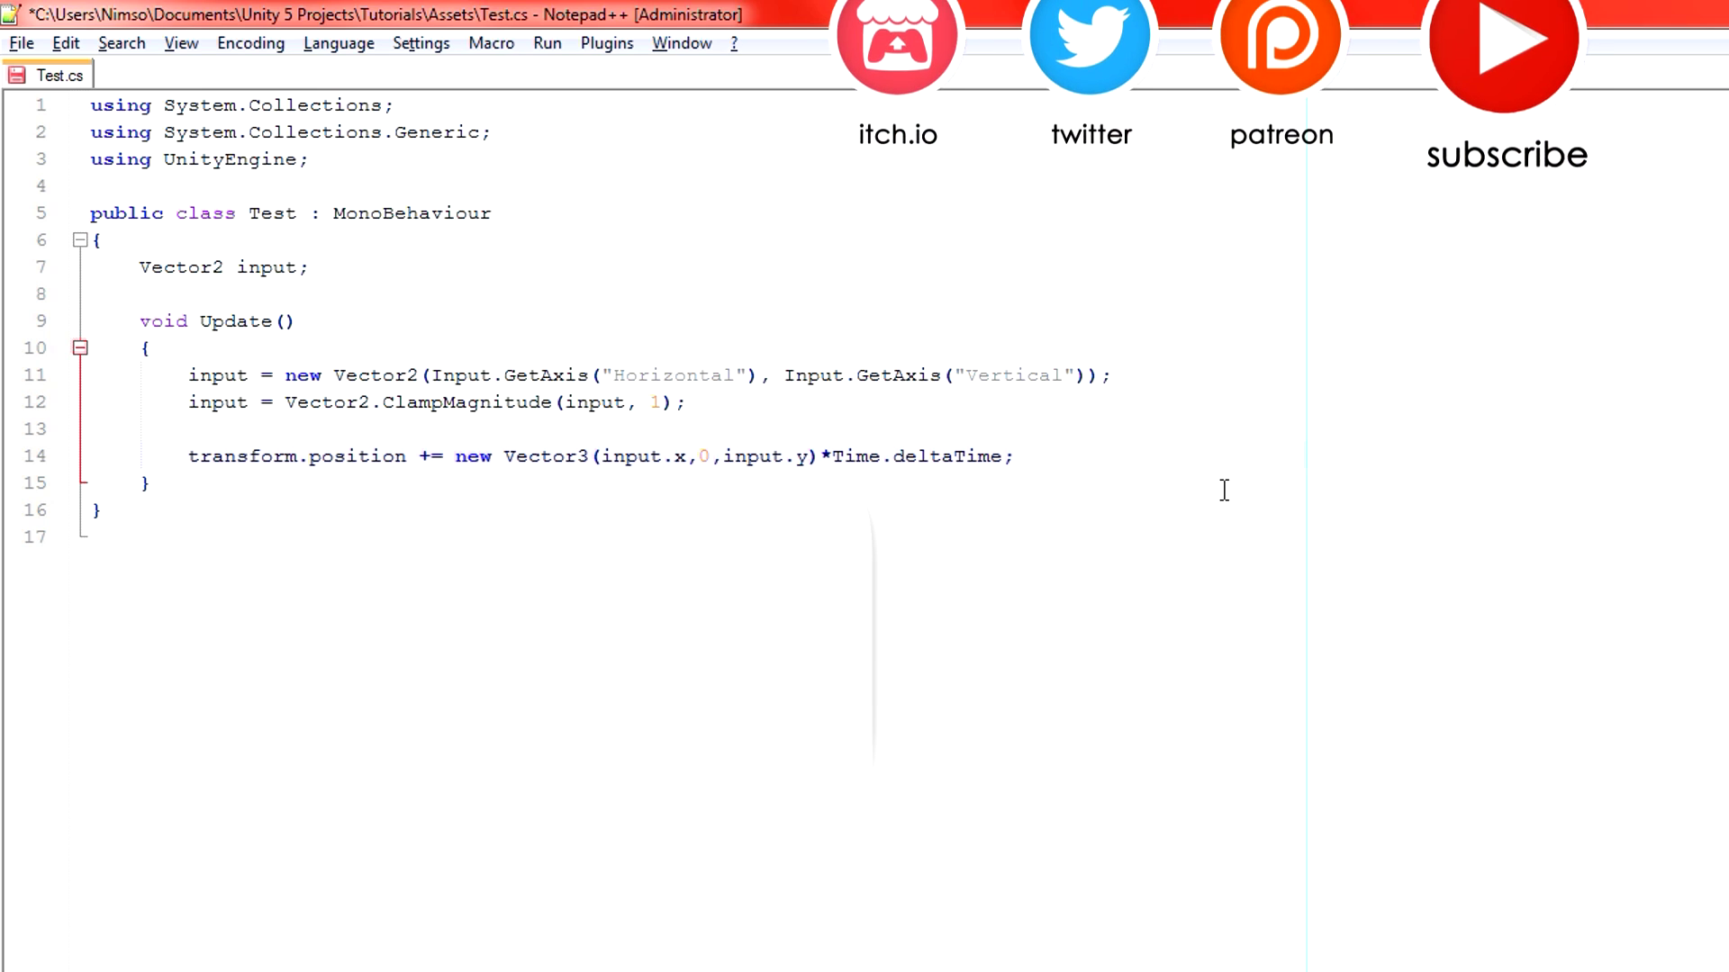
double_click(952, 456)
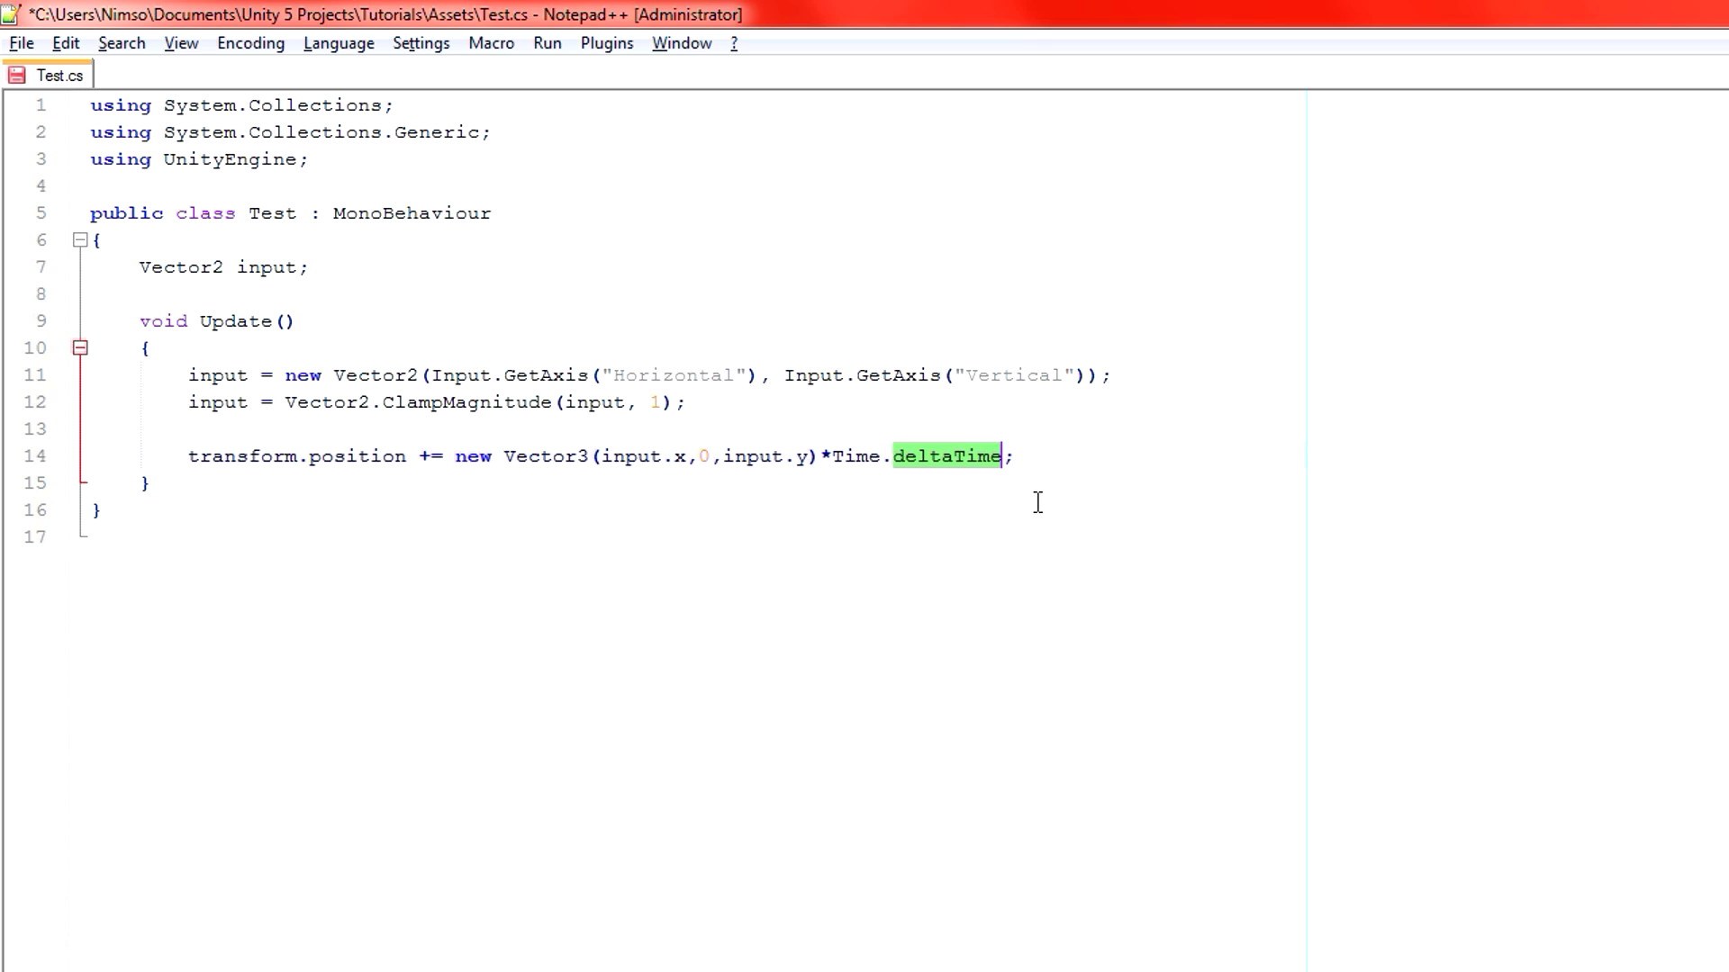
key(alt+Tab)
key(Escape)
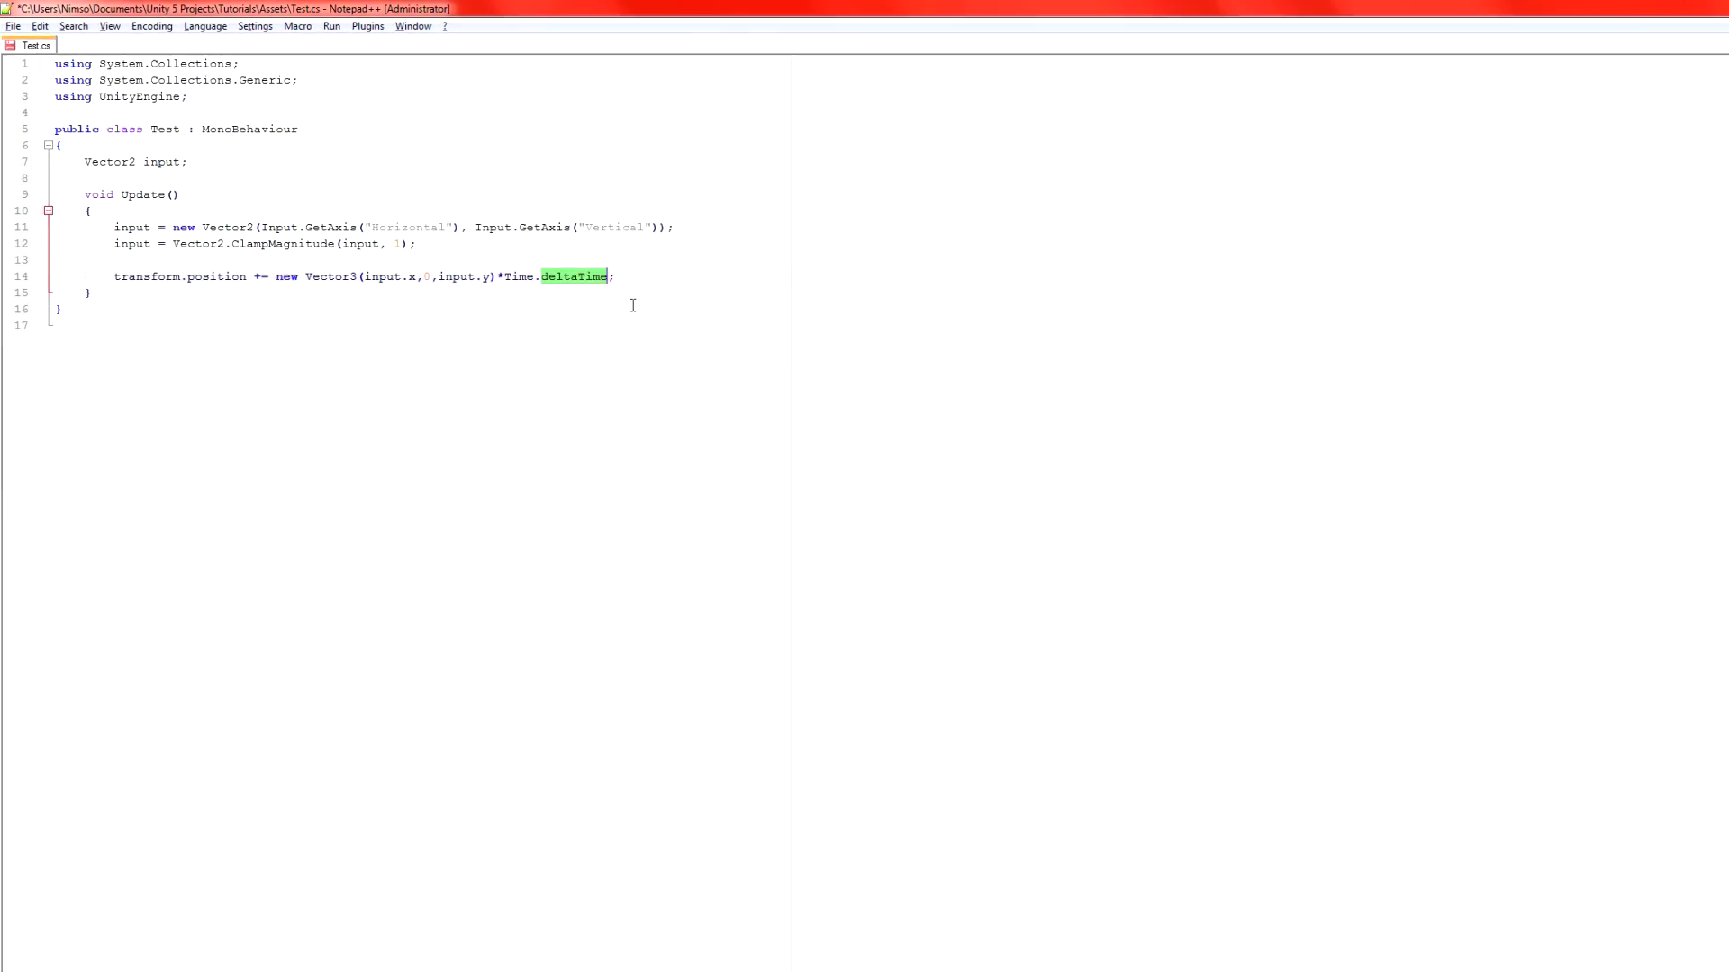
- Play the scene in Unity and move the cube left to test the movement scaled by Time.deltaTime
key(alt+Tab)
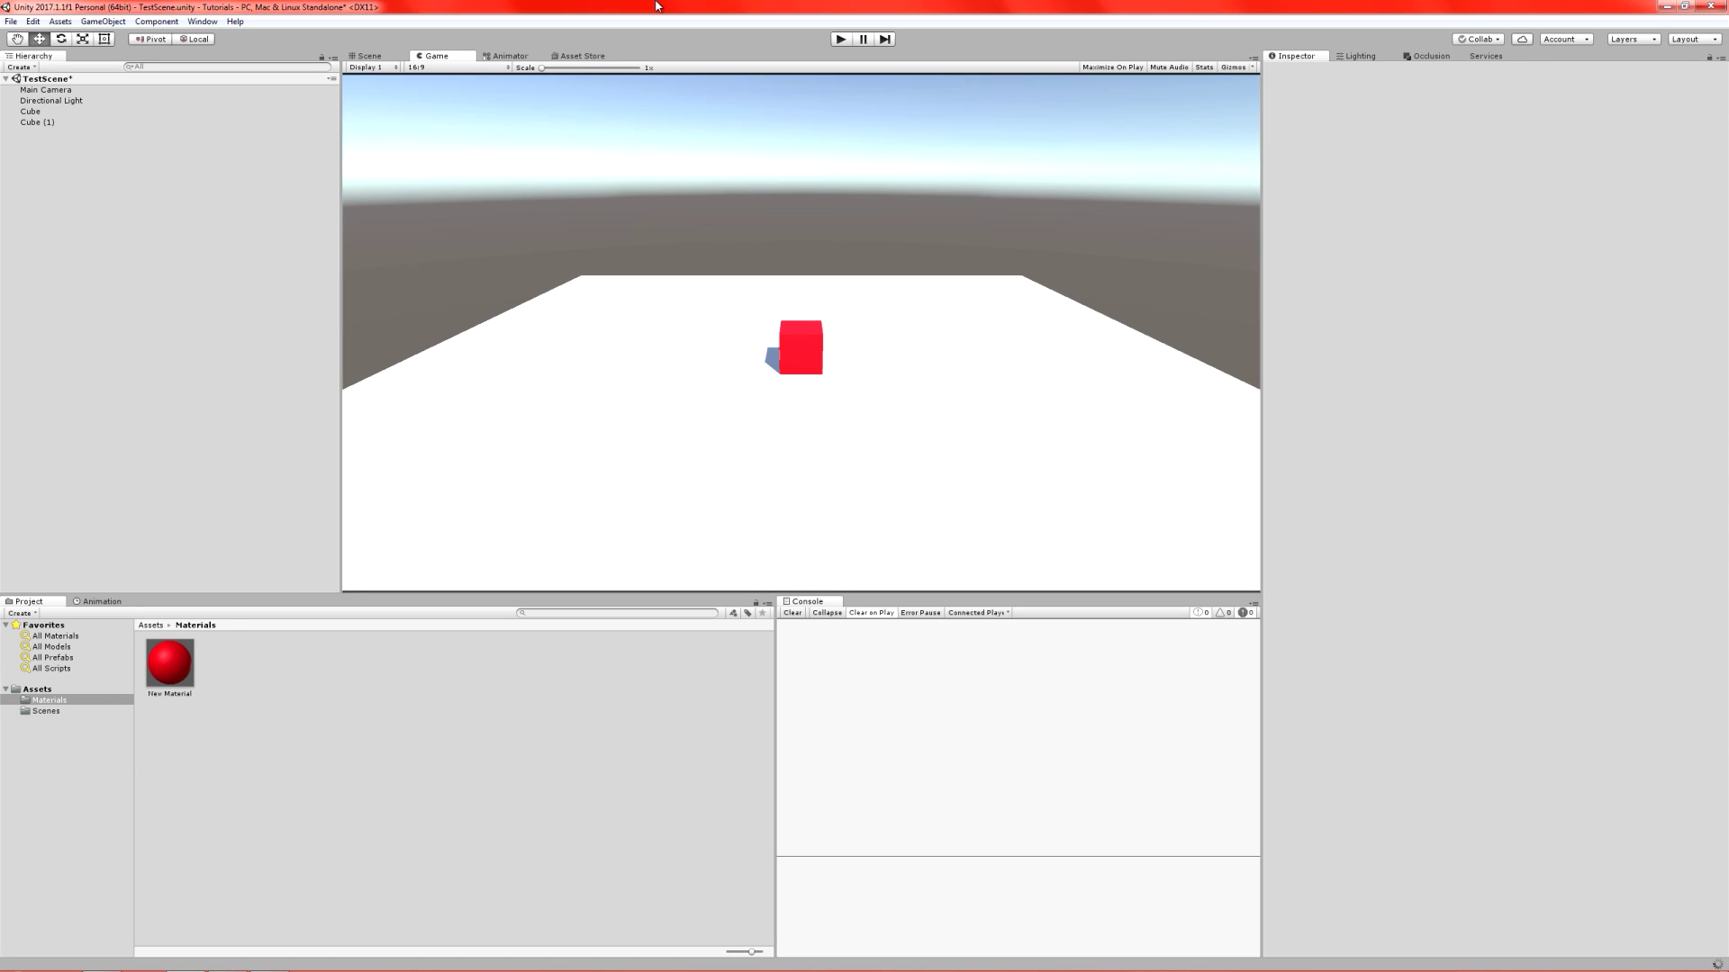
key(ctrl+p)
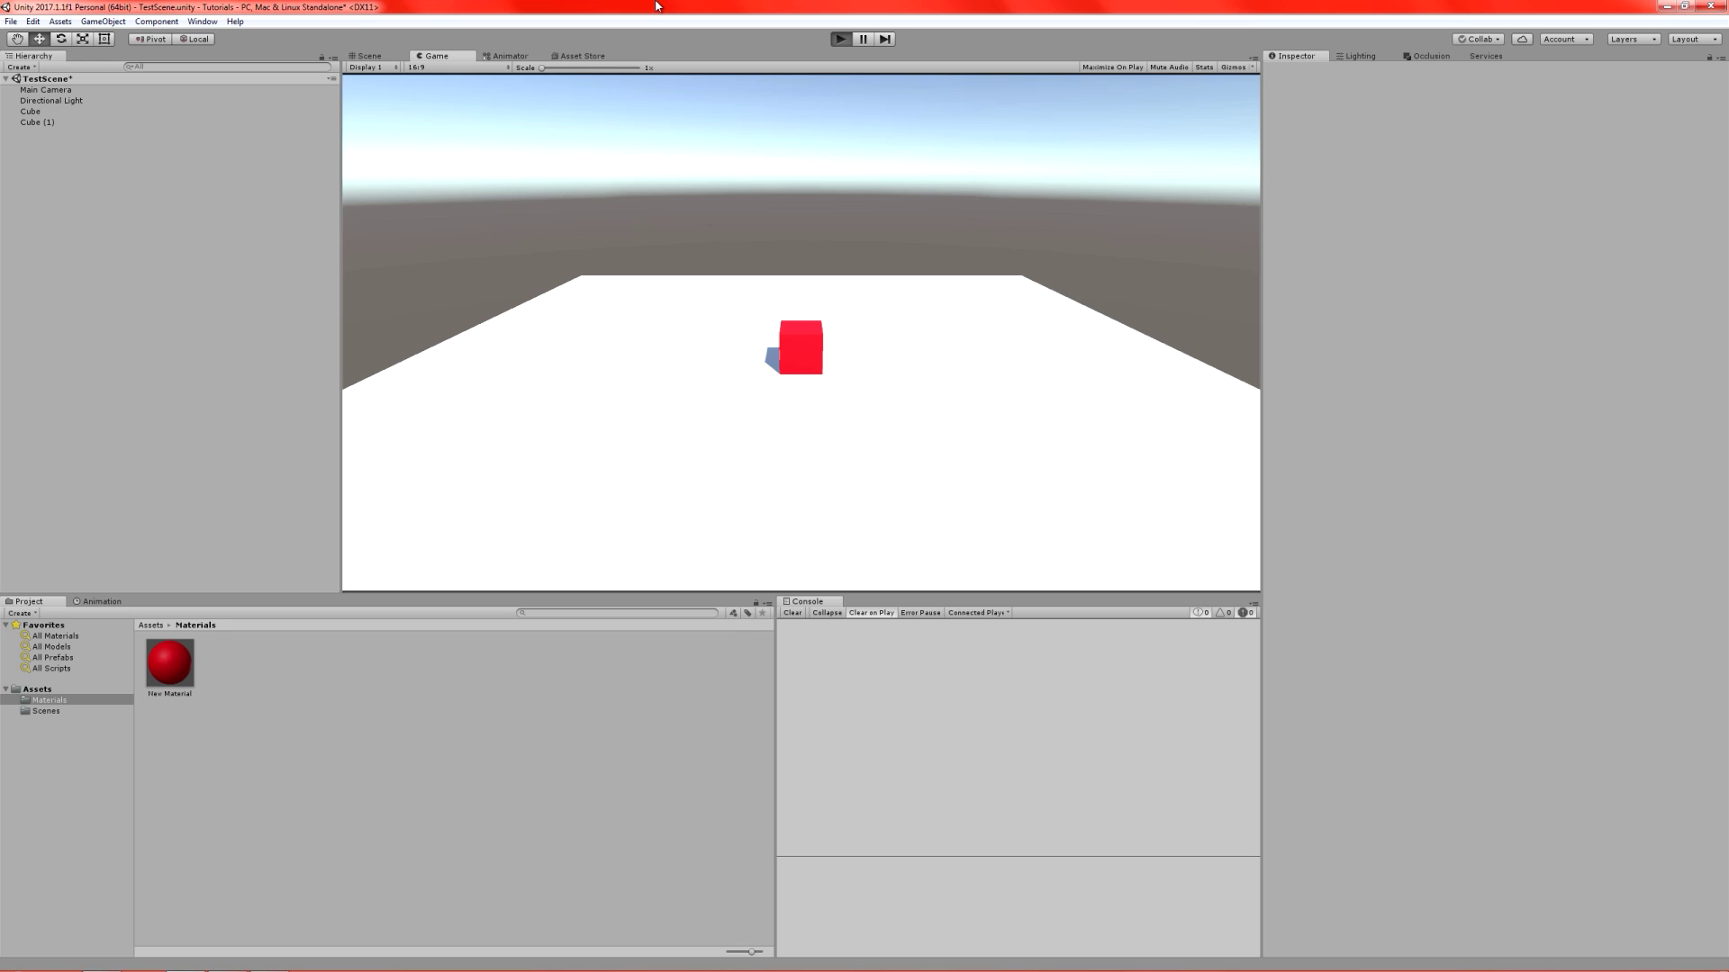
key(Left)
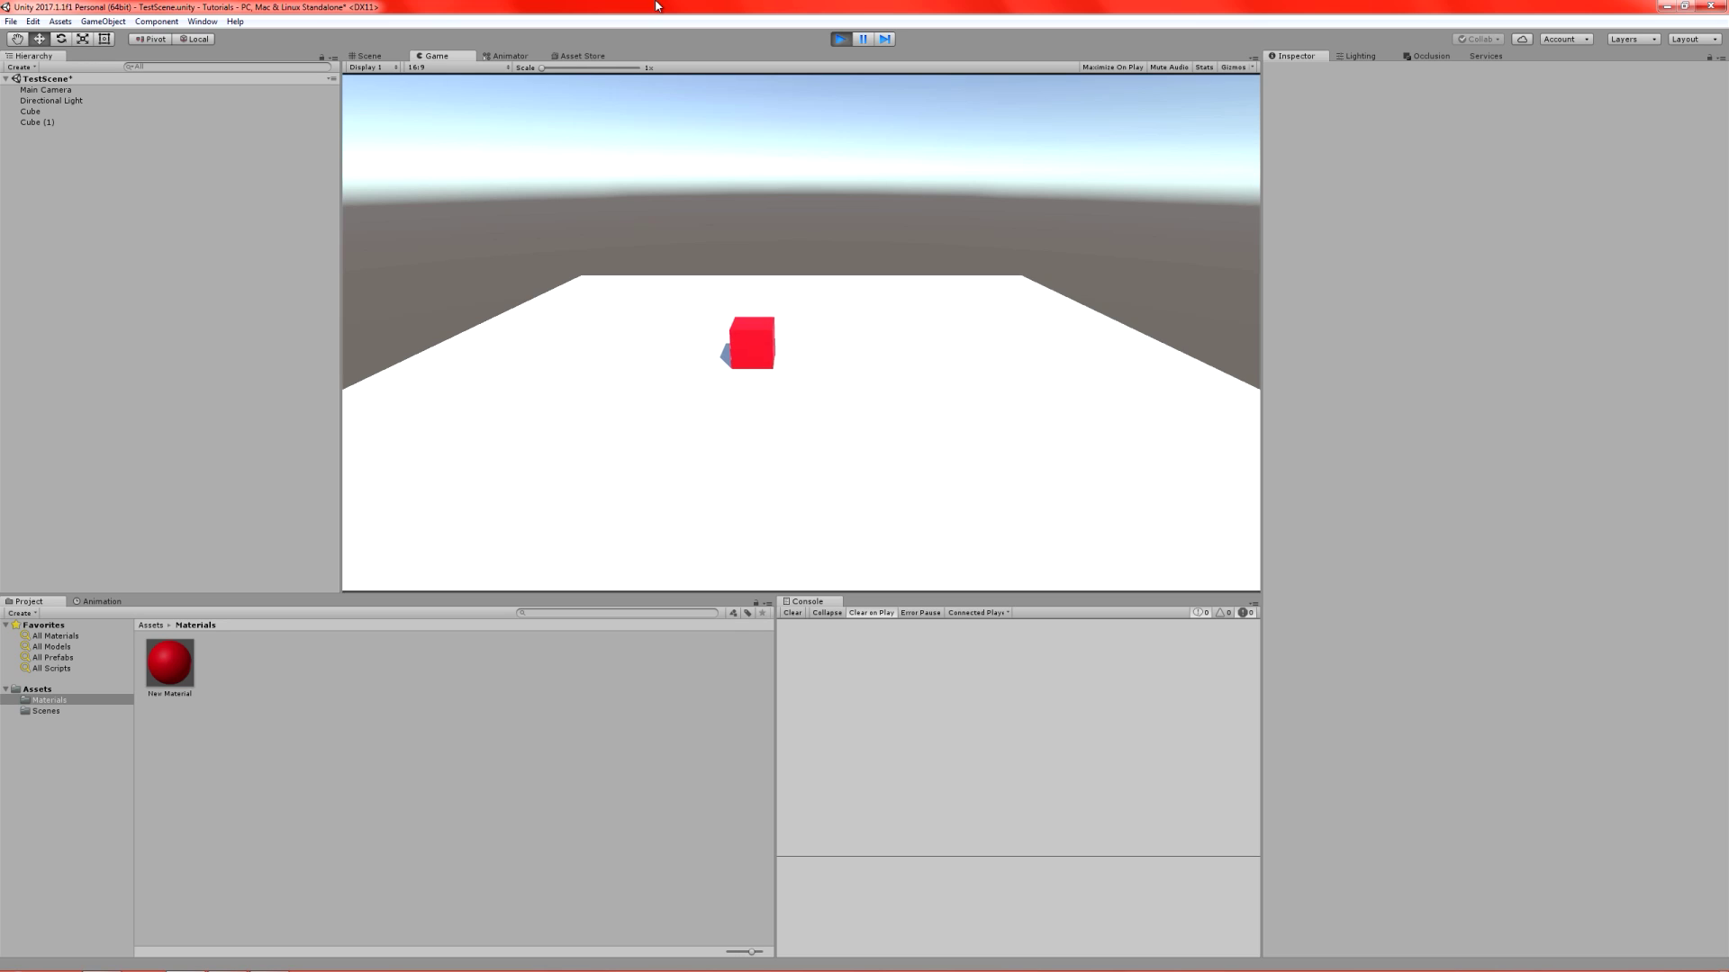
- Move the cube toward the camera and to the right in the running scene to test its frame-time-scaled movement, and stop playing
key(Down)
key(Right)
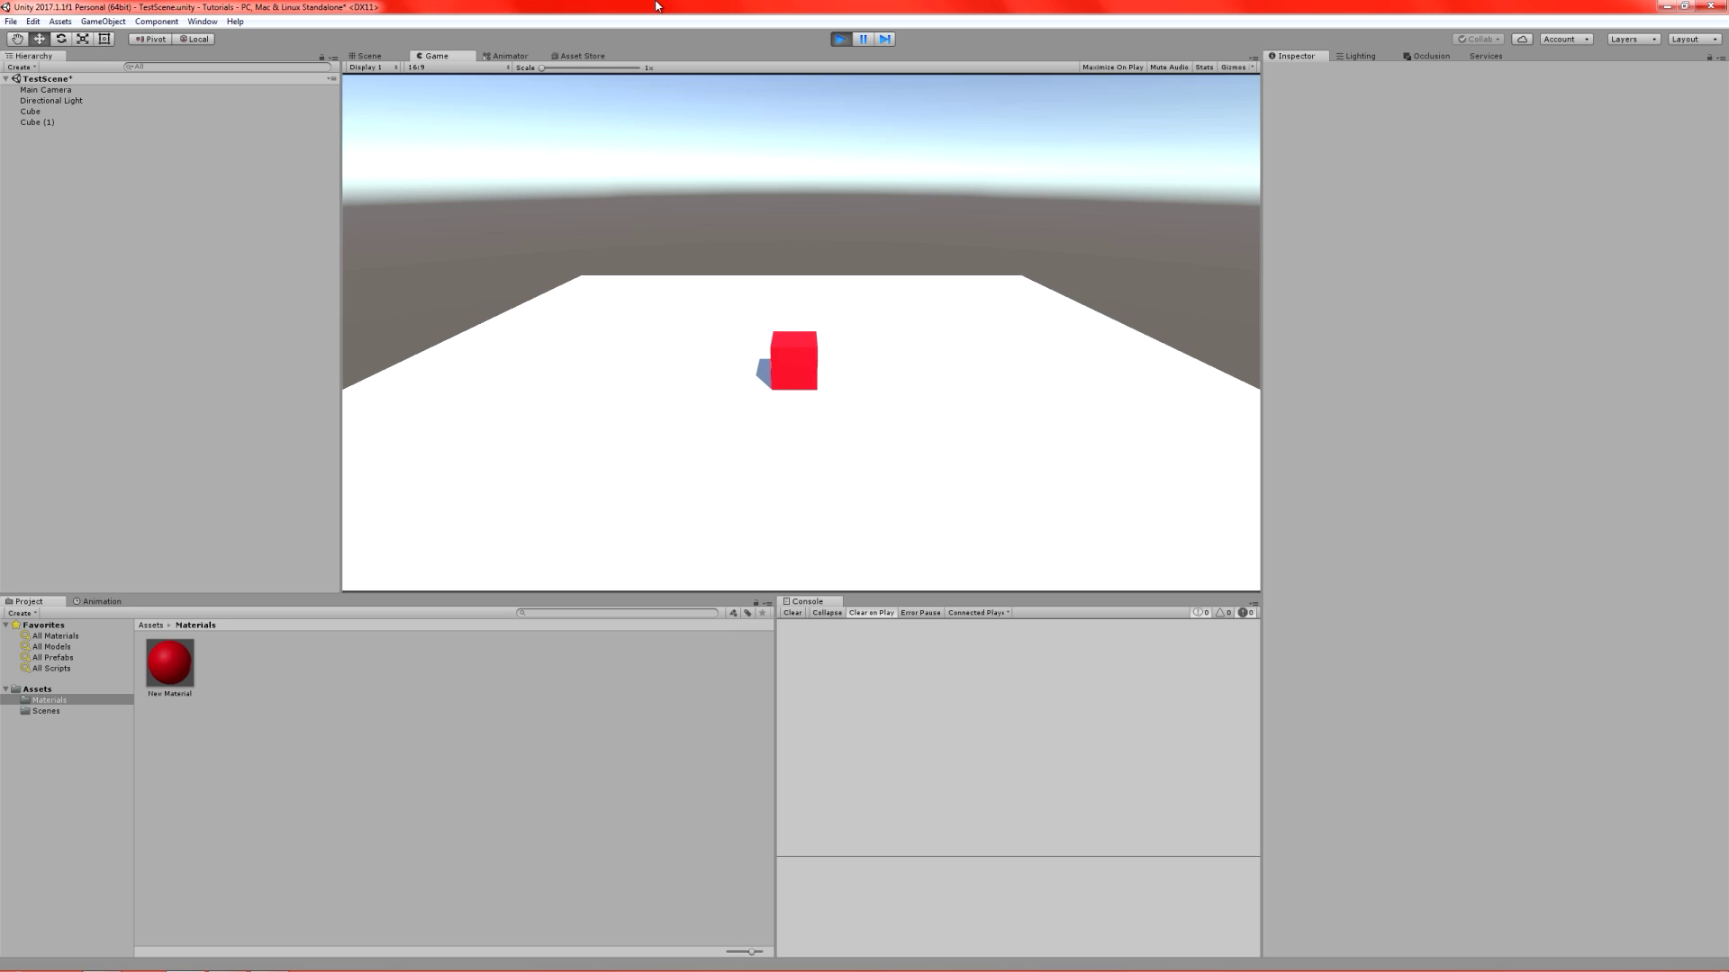
key(Right)
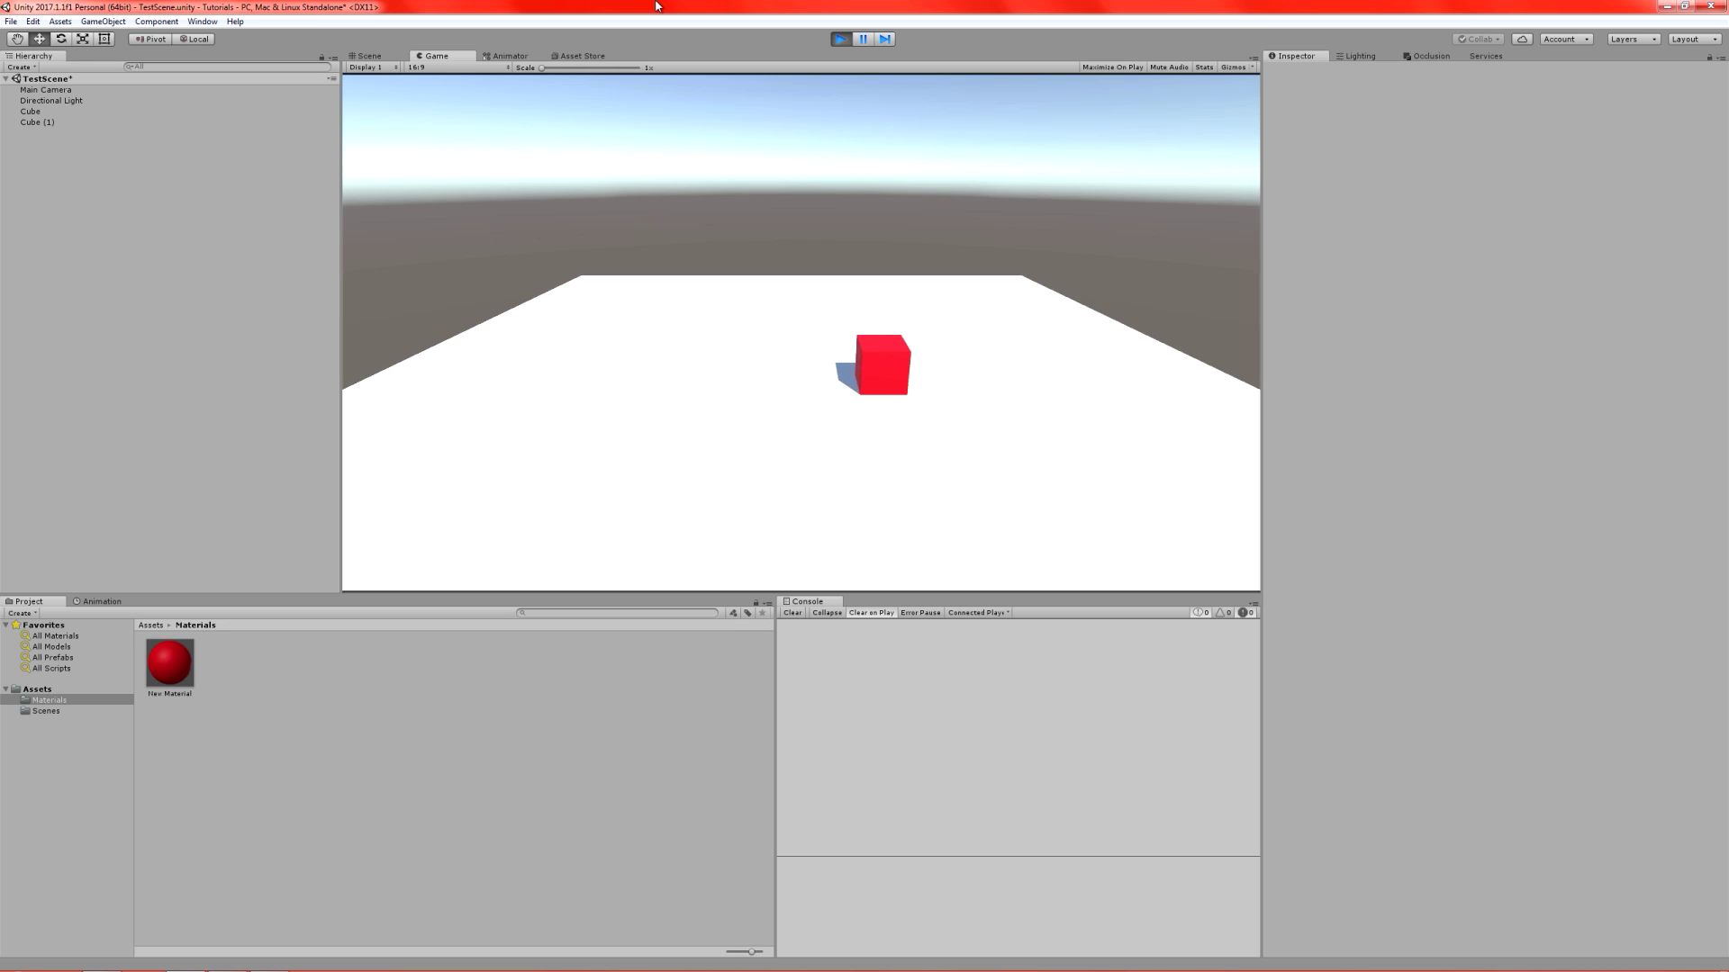
key(Right)
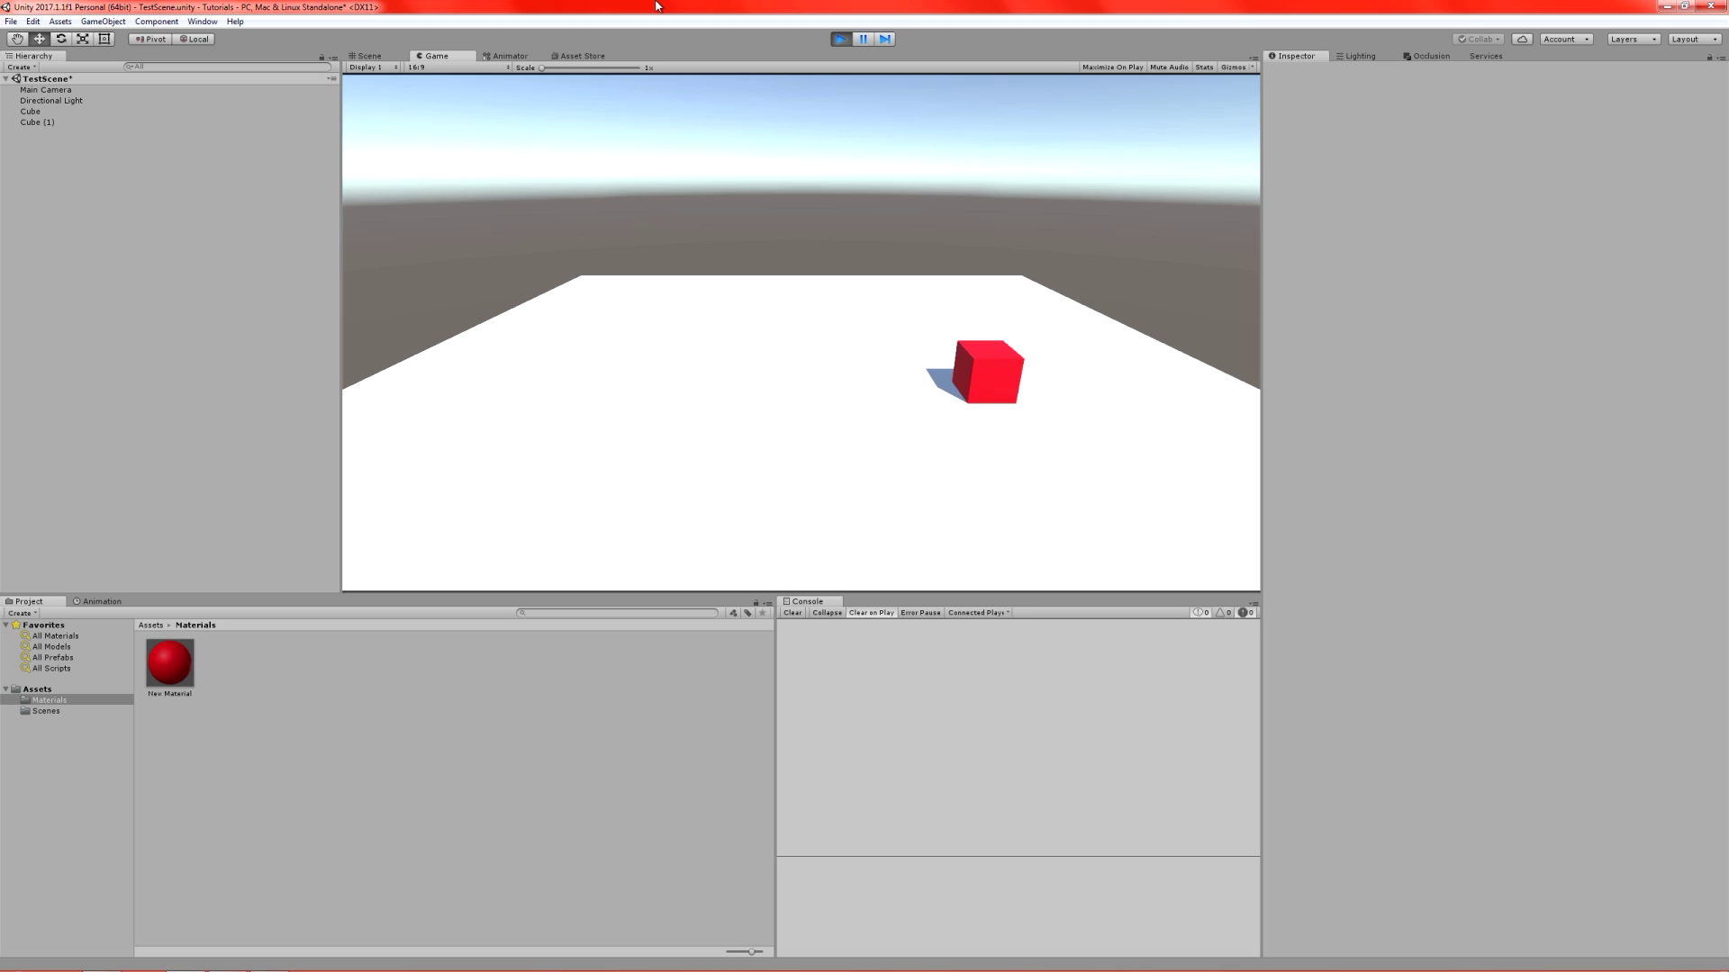
key(ctrl+p)
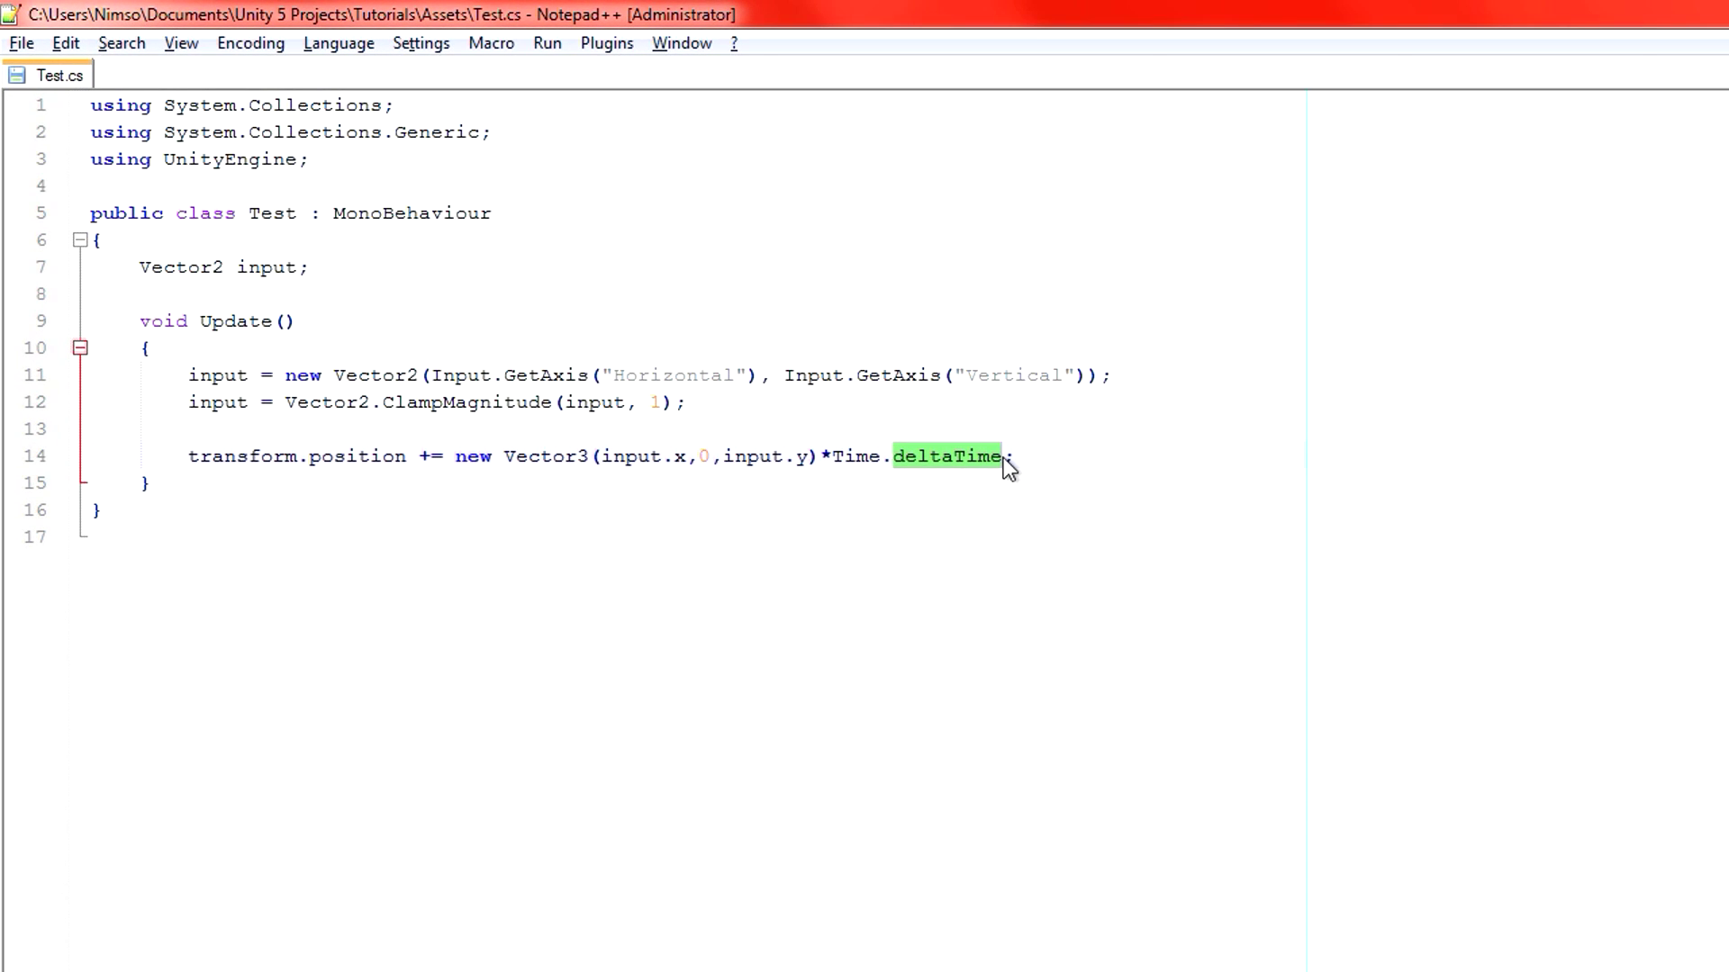
- In the Notepad++ script, append *5 after Time.deltaTime in the transform.position line, before the semicolon
click(1003, 458)
text(*)
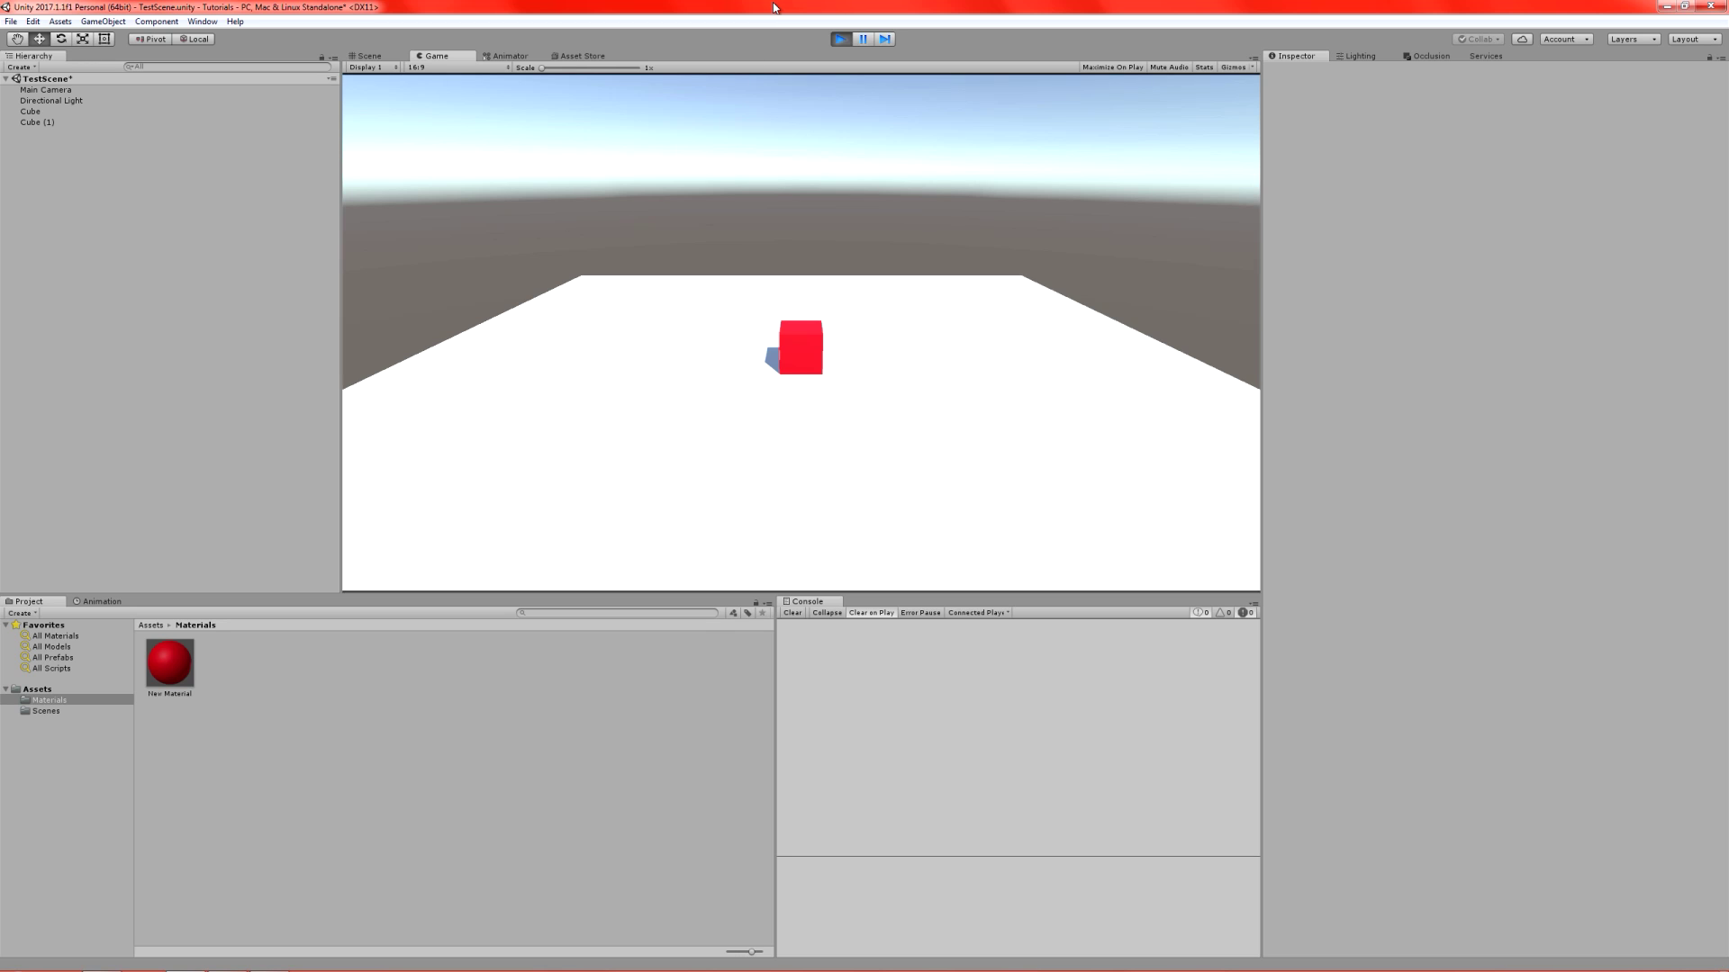
- Test the cube's movement with the speed multiplier in the running Unity scene by steering it around the floor, and return to the Notepad++ script
key(Left)
key(Right)
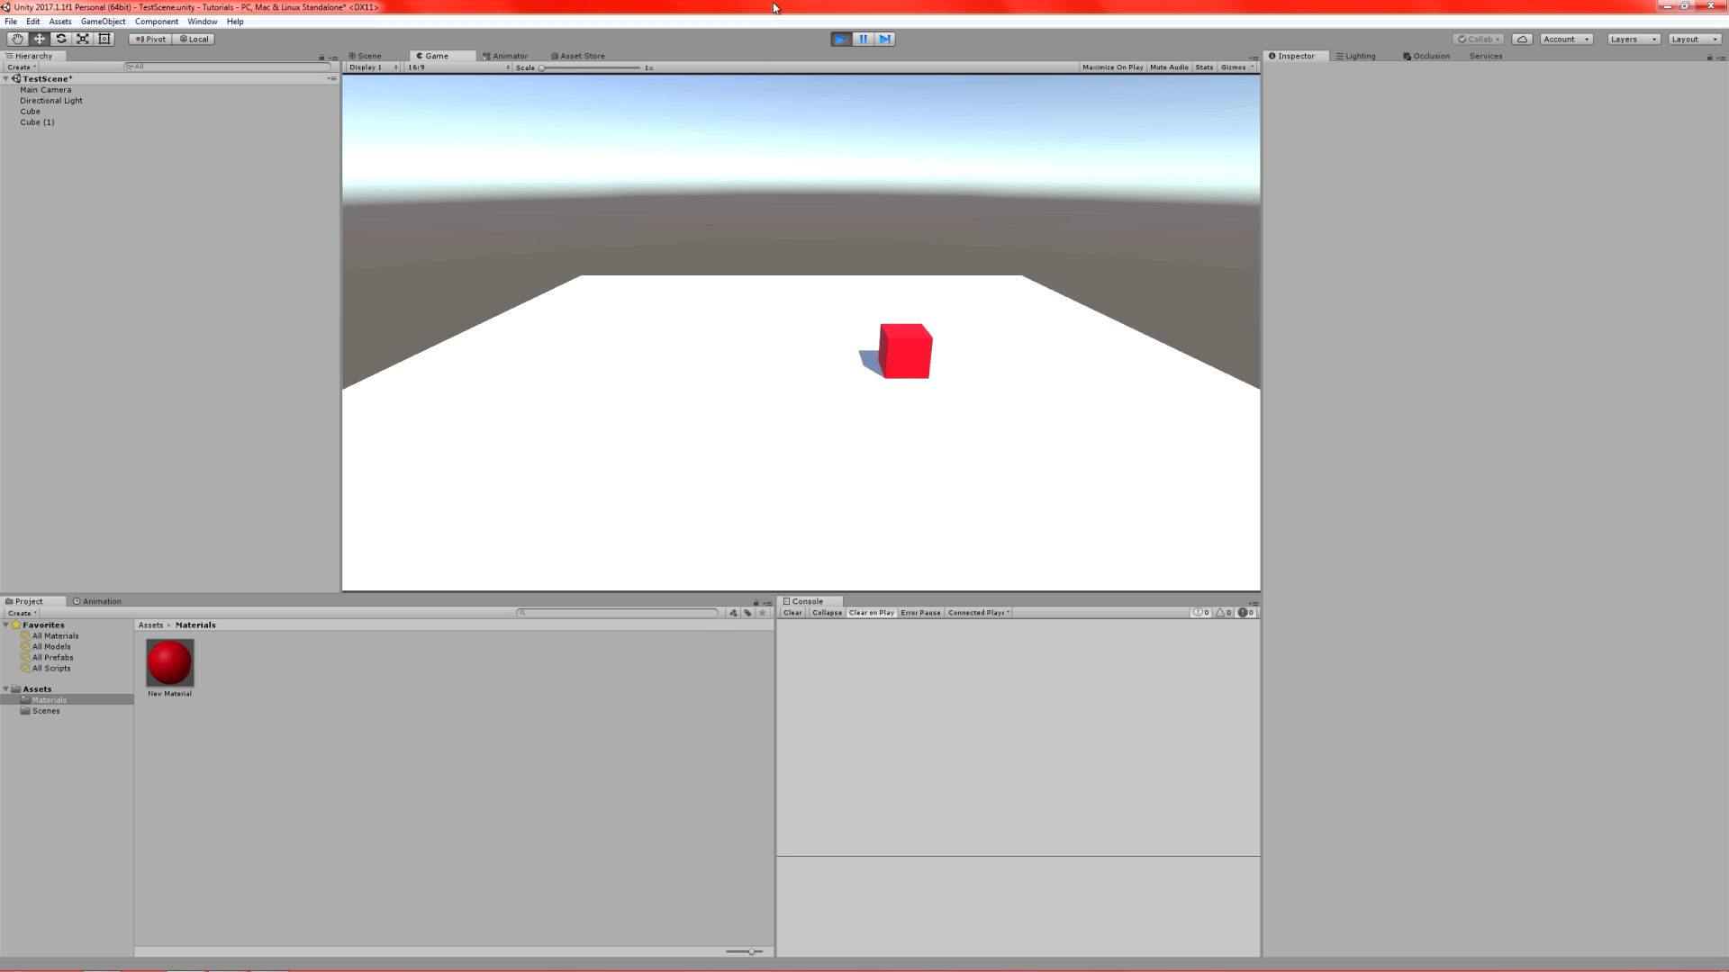
key(Left)
key(Right)
key(Left)
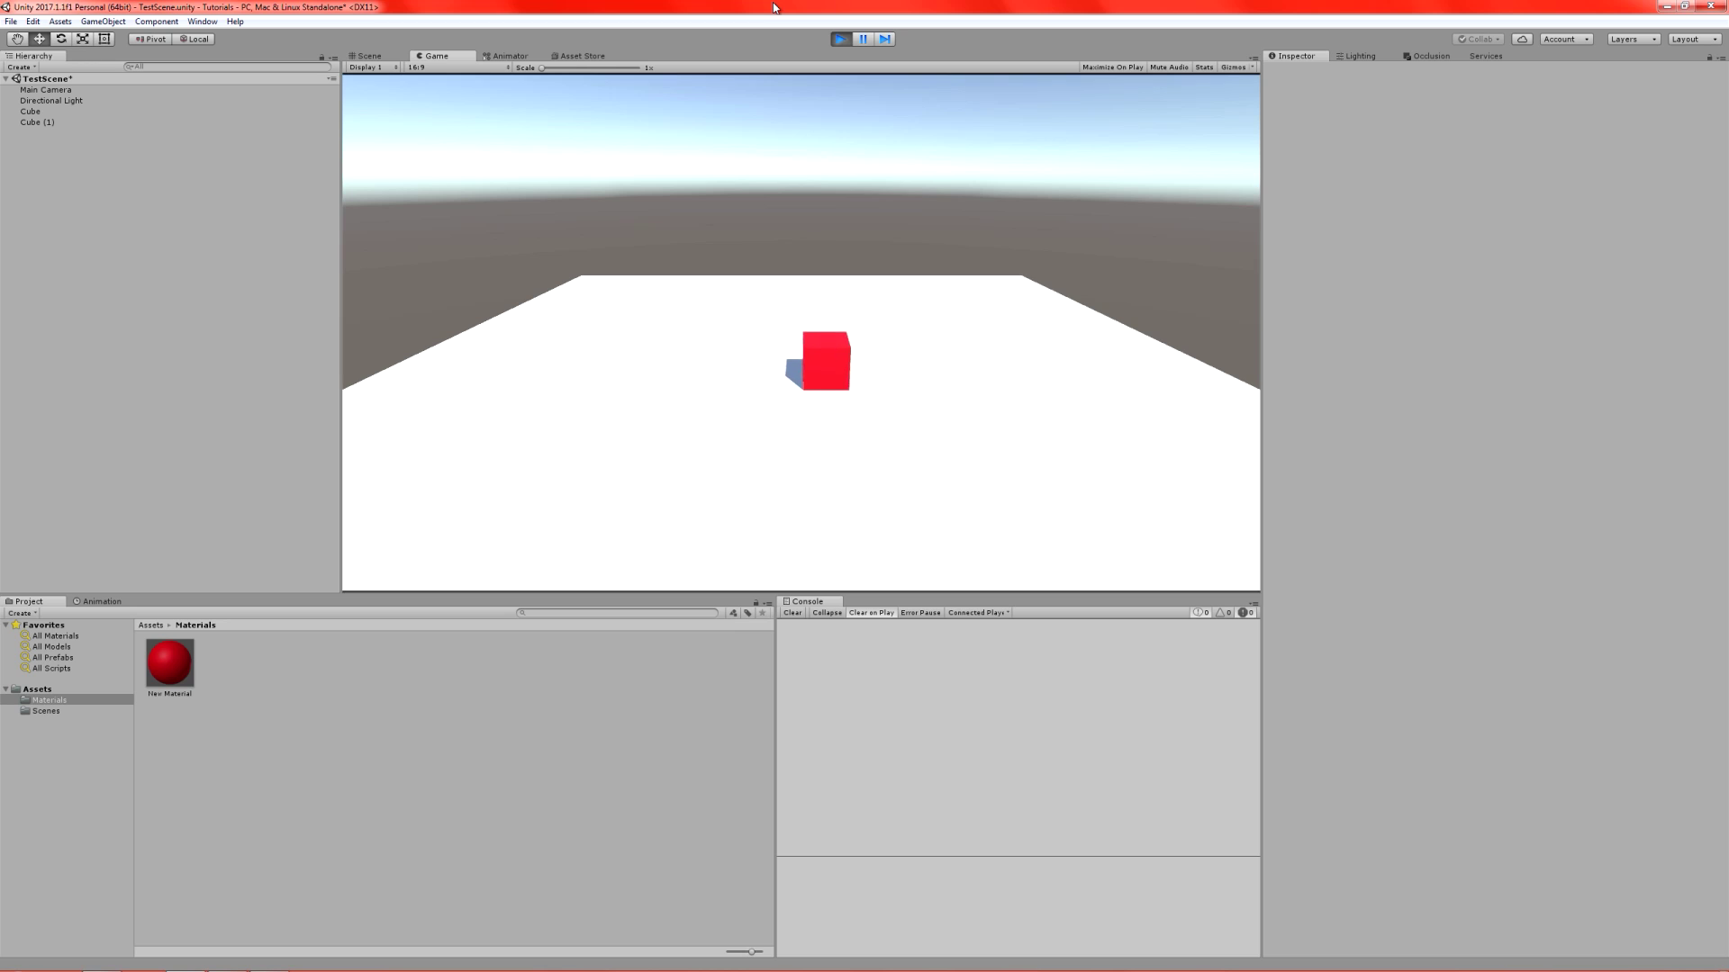
key(Right)
key(Left)
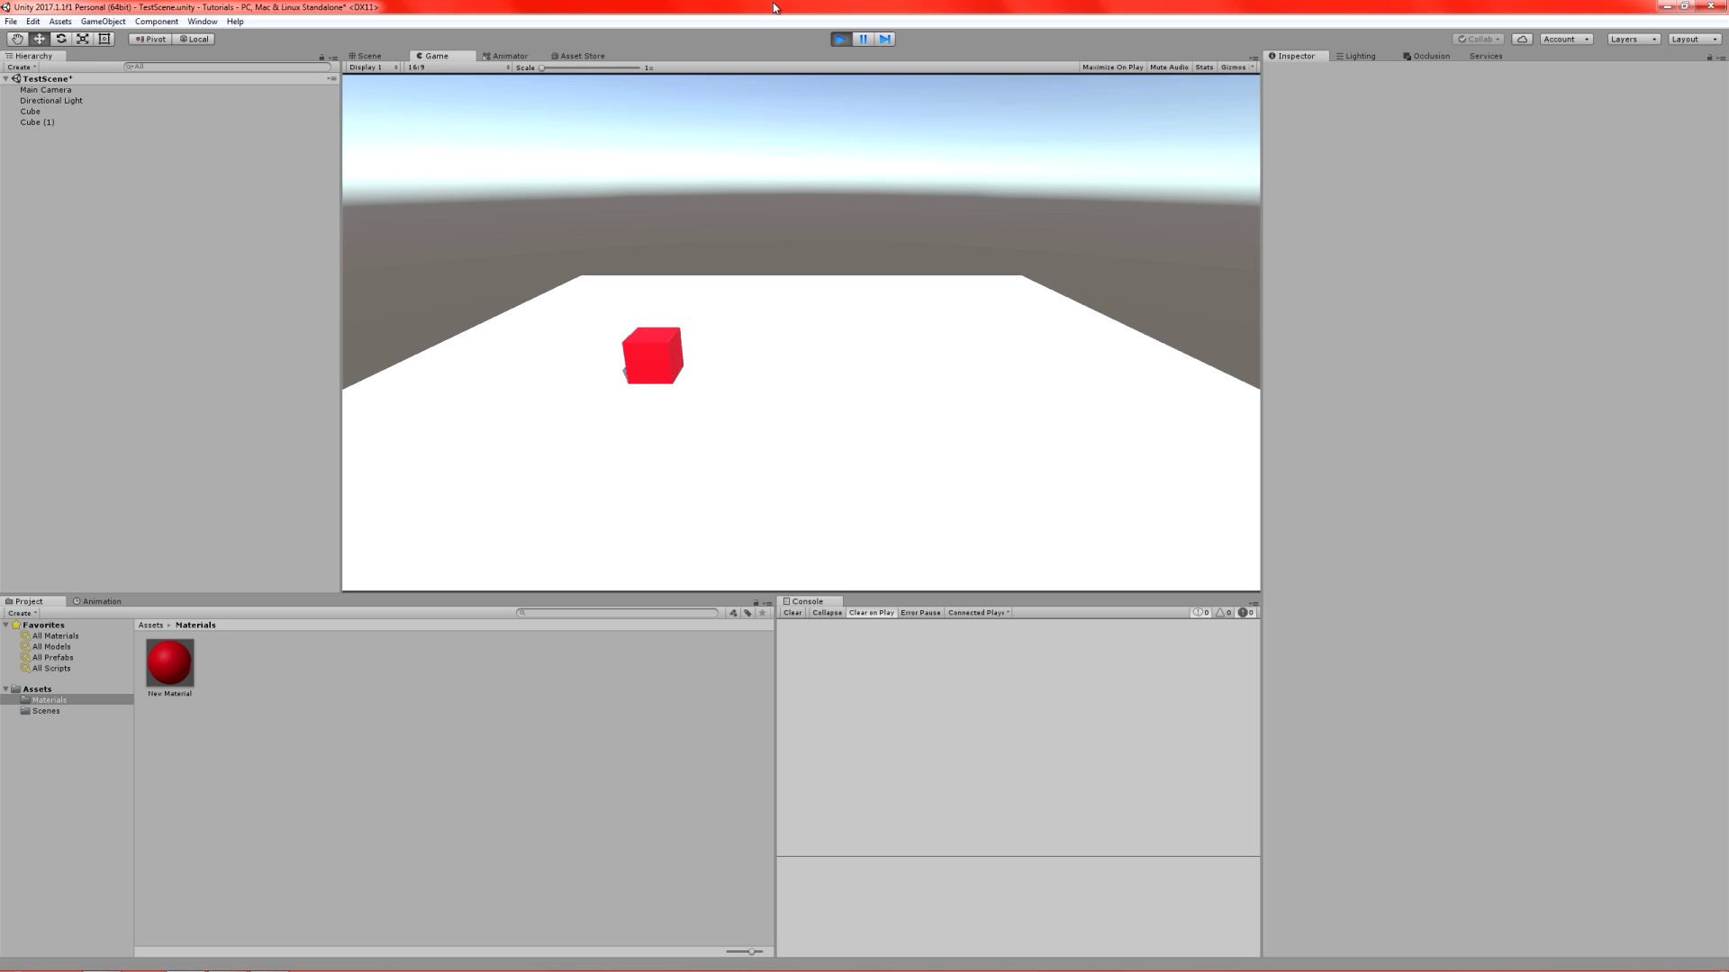
key(Right)
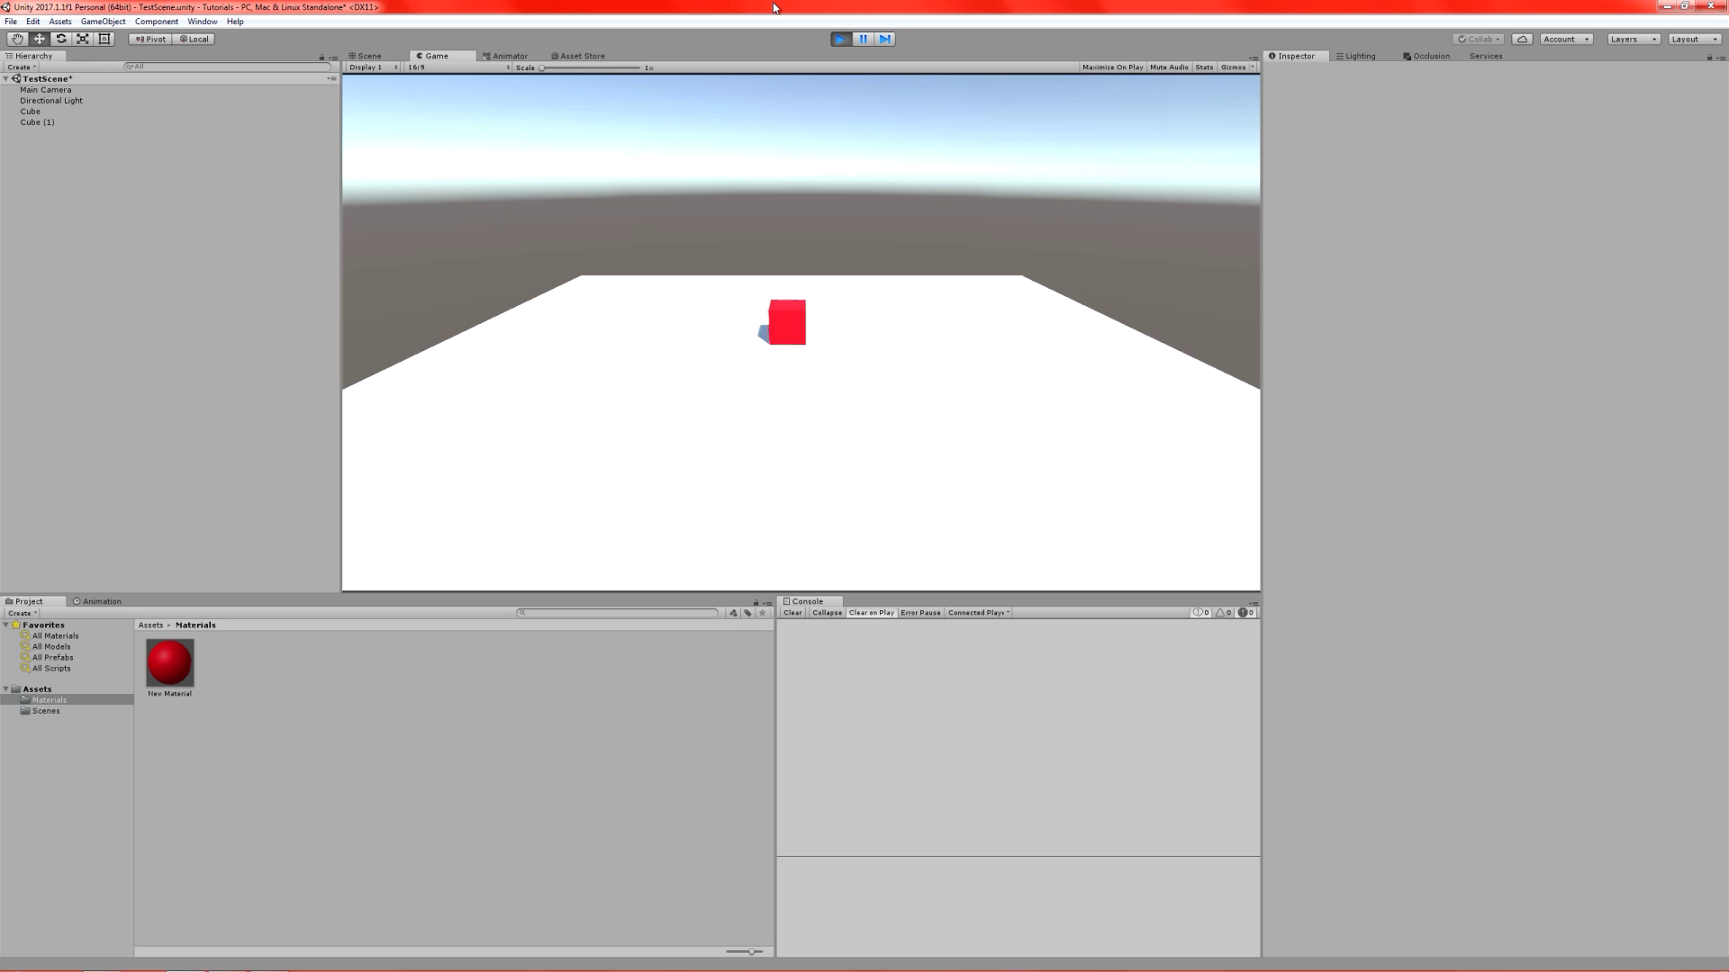
key(Left)
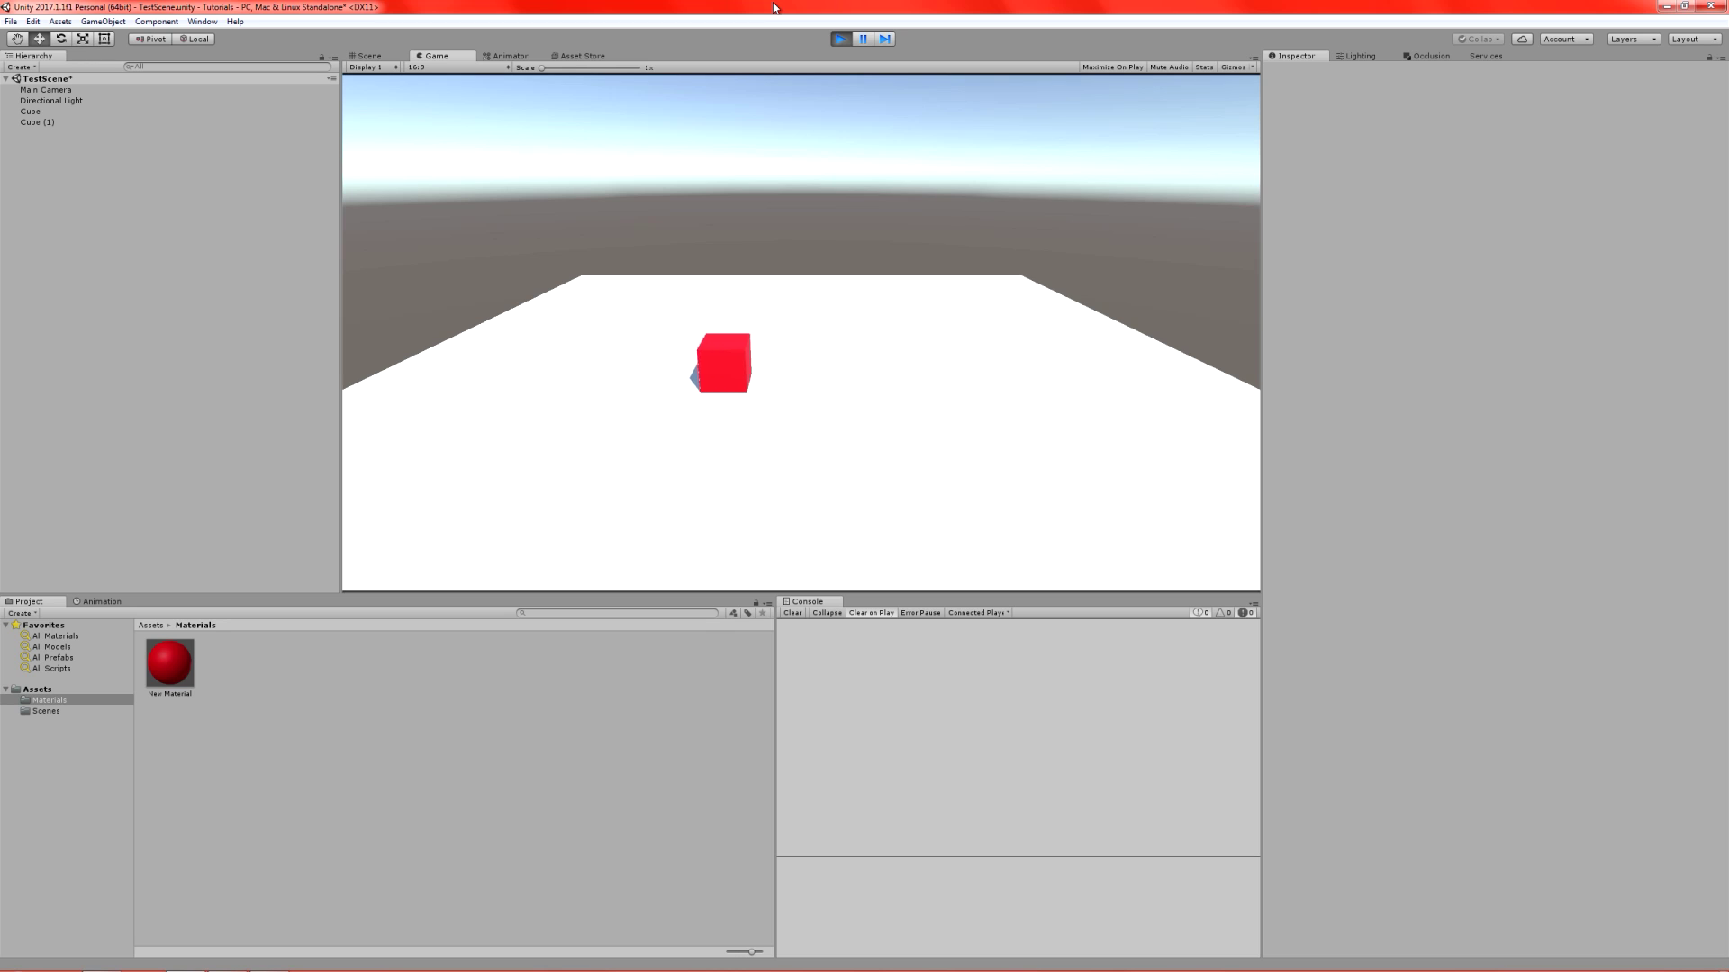
key(Right)
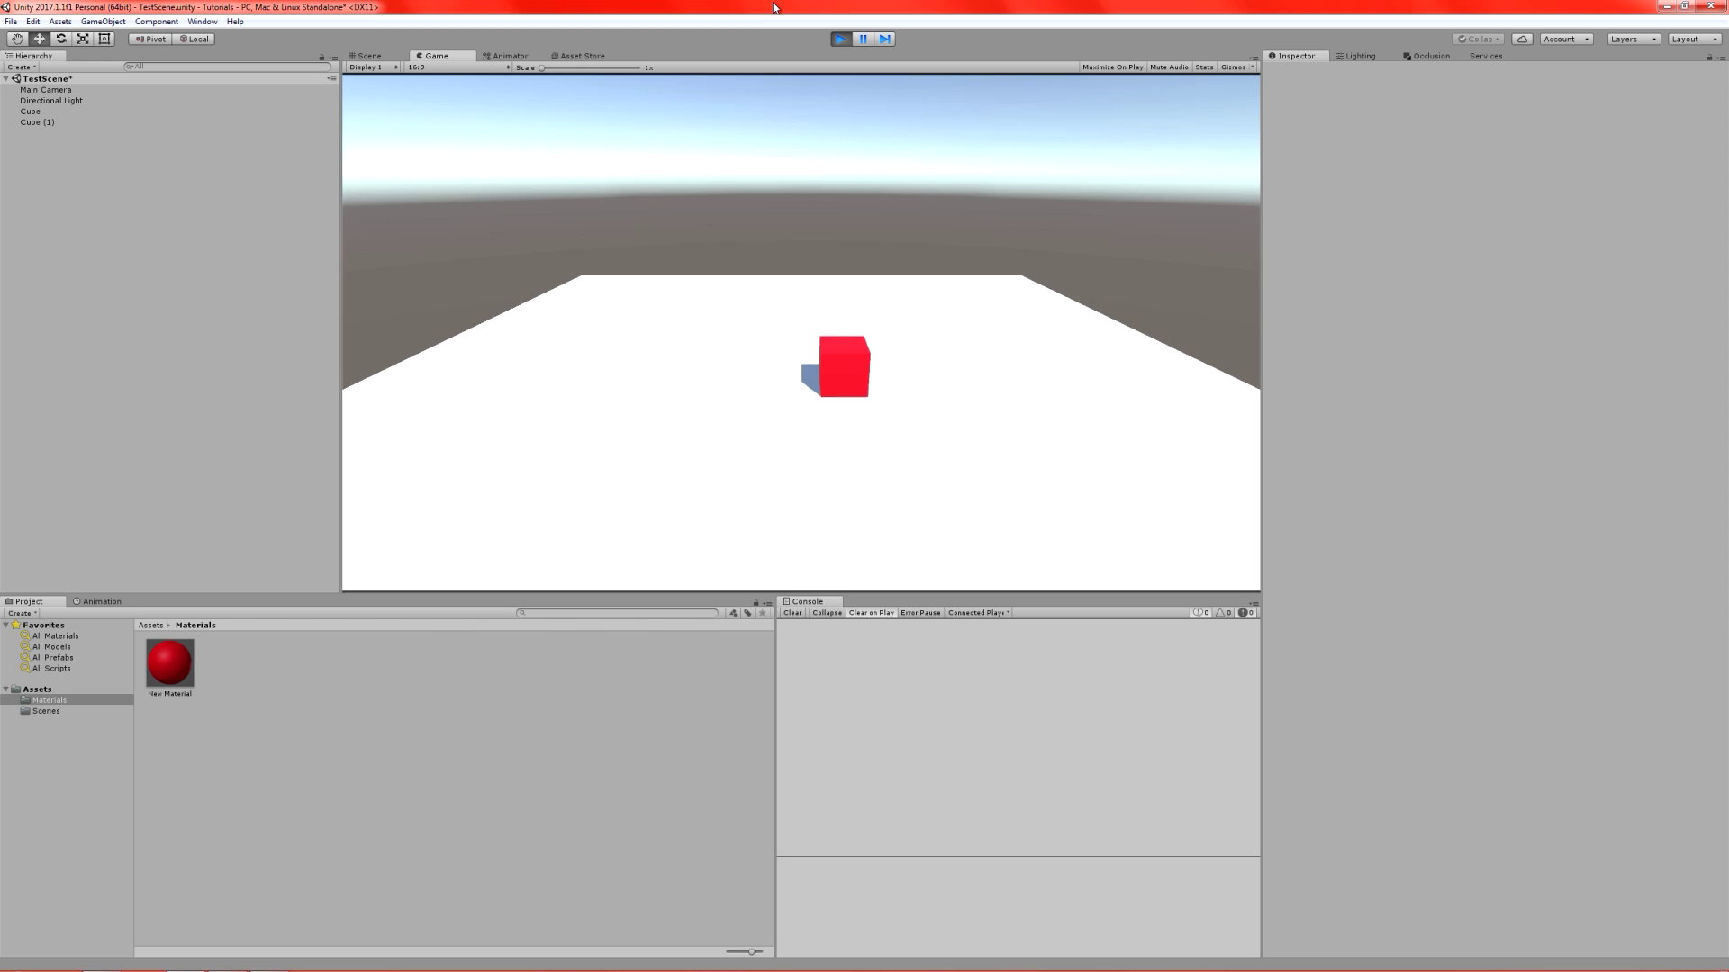
key(Left)
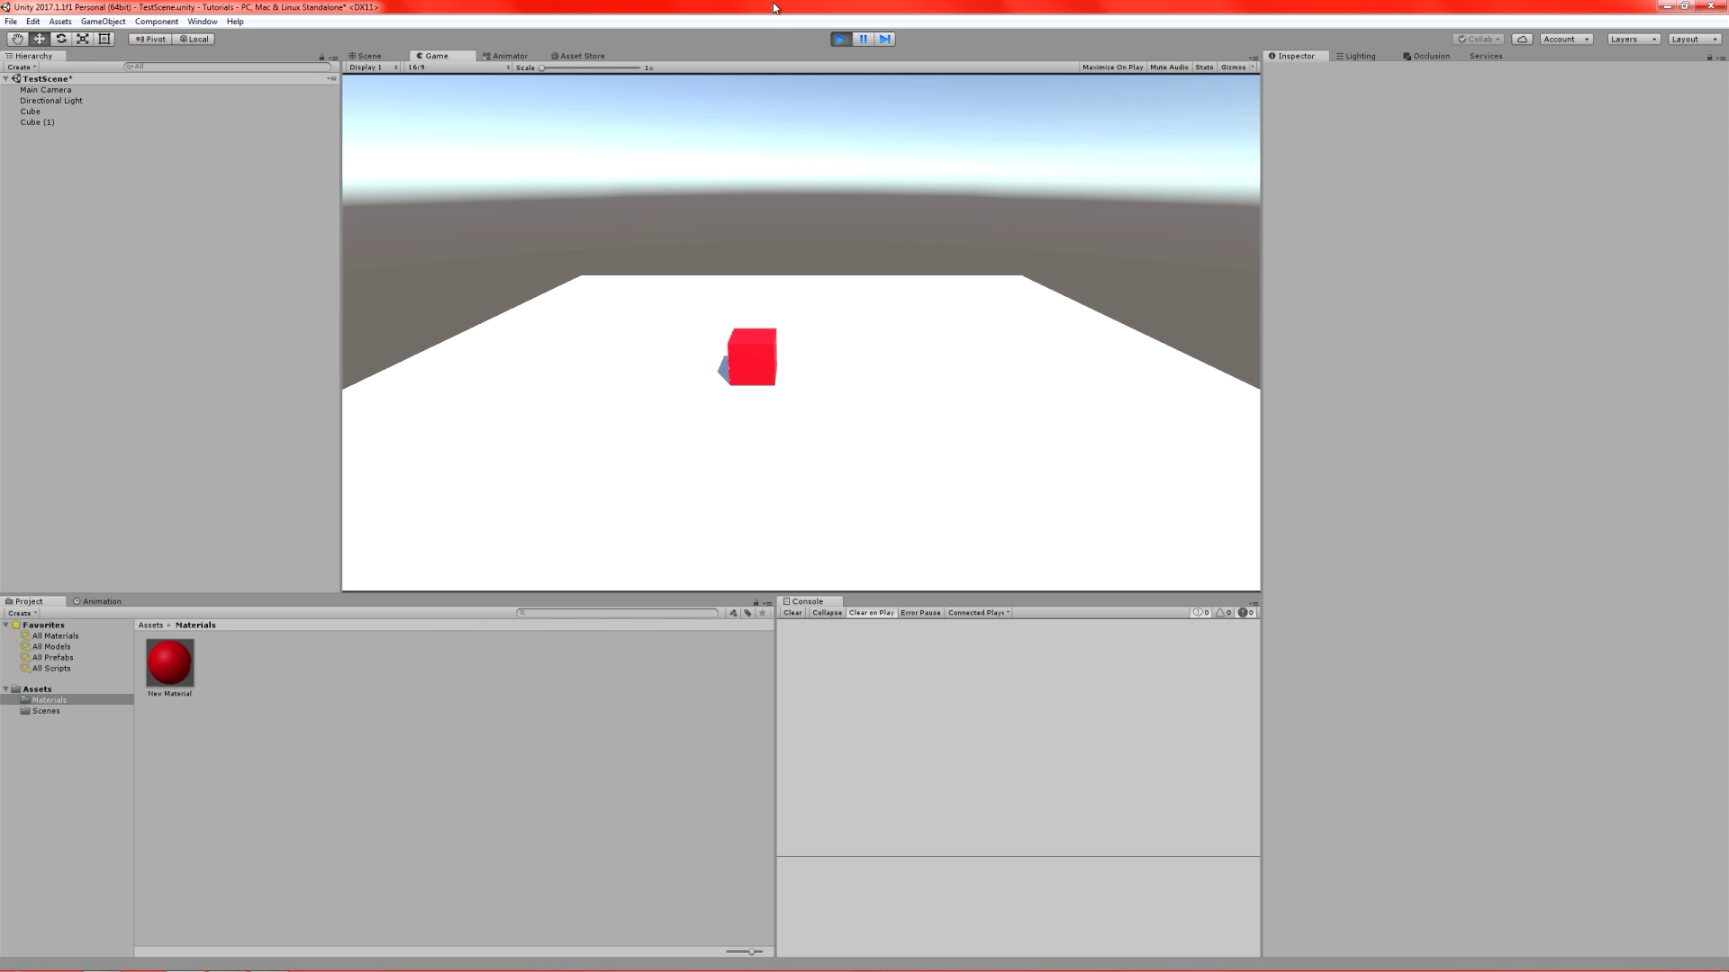
key(Right)
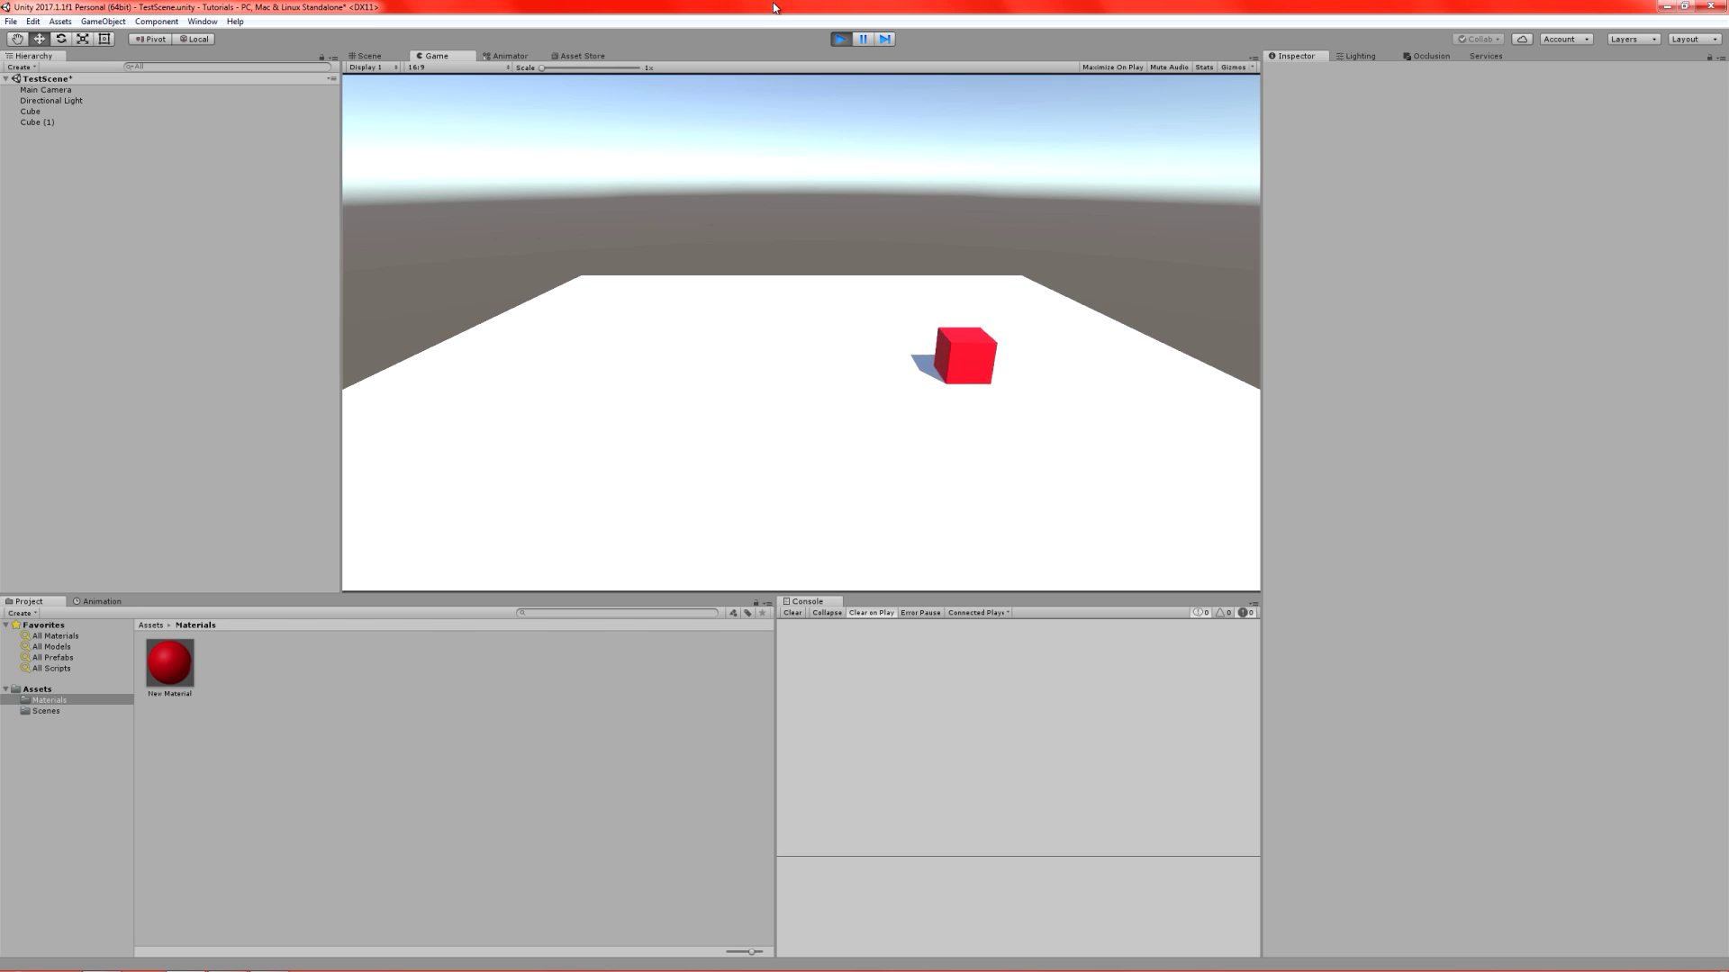
key(Left)
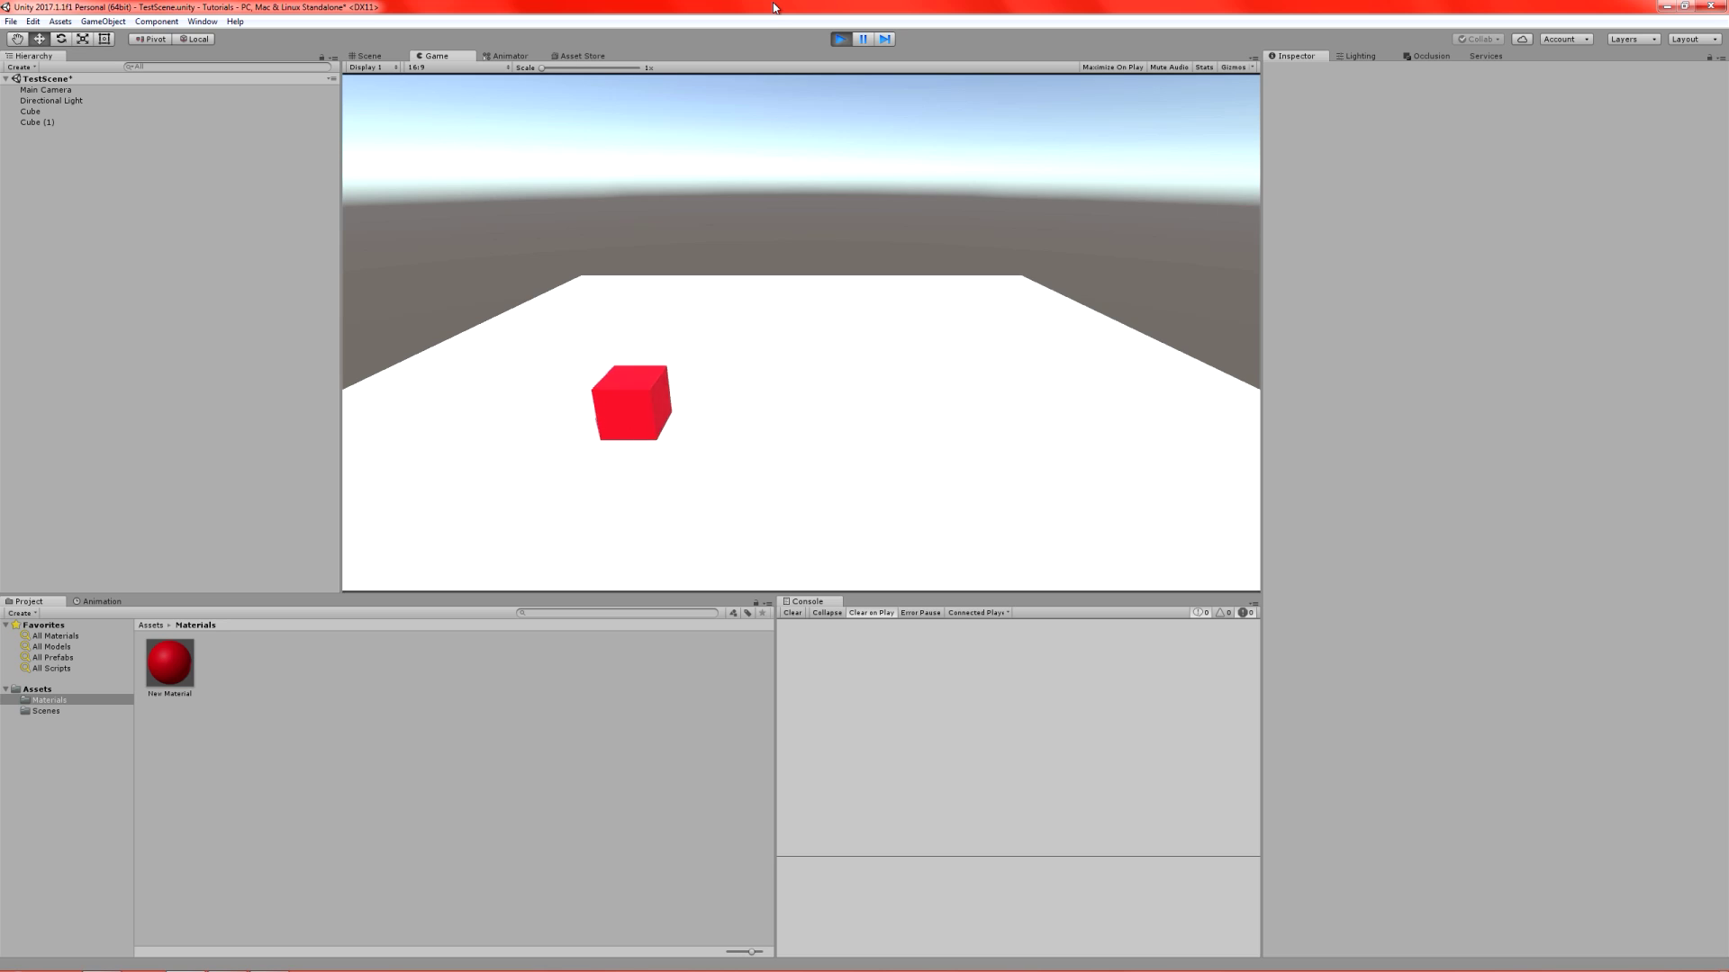
key(Right)
key(Up)
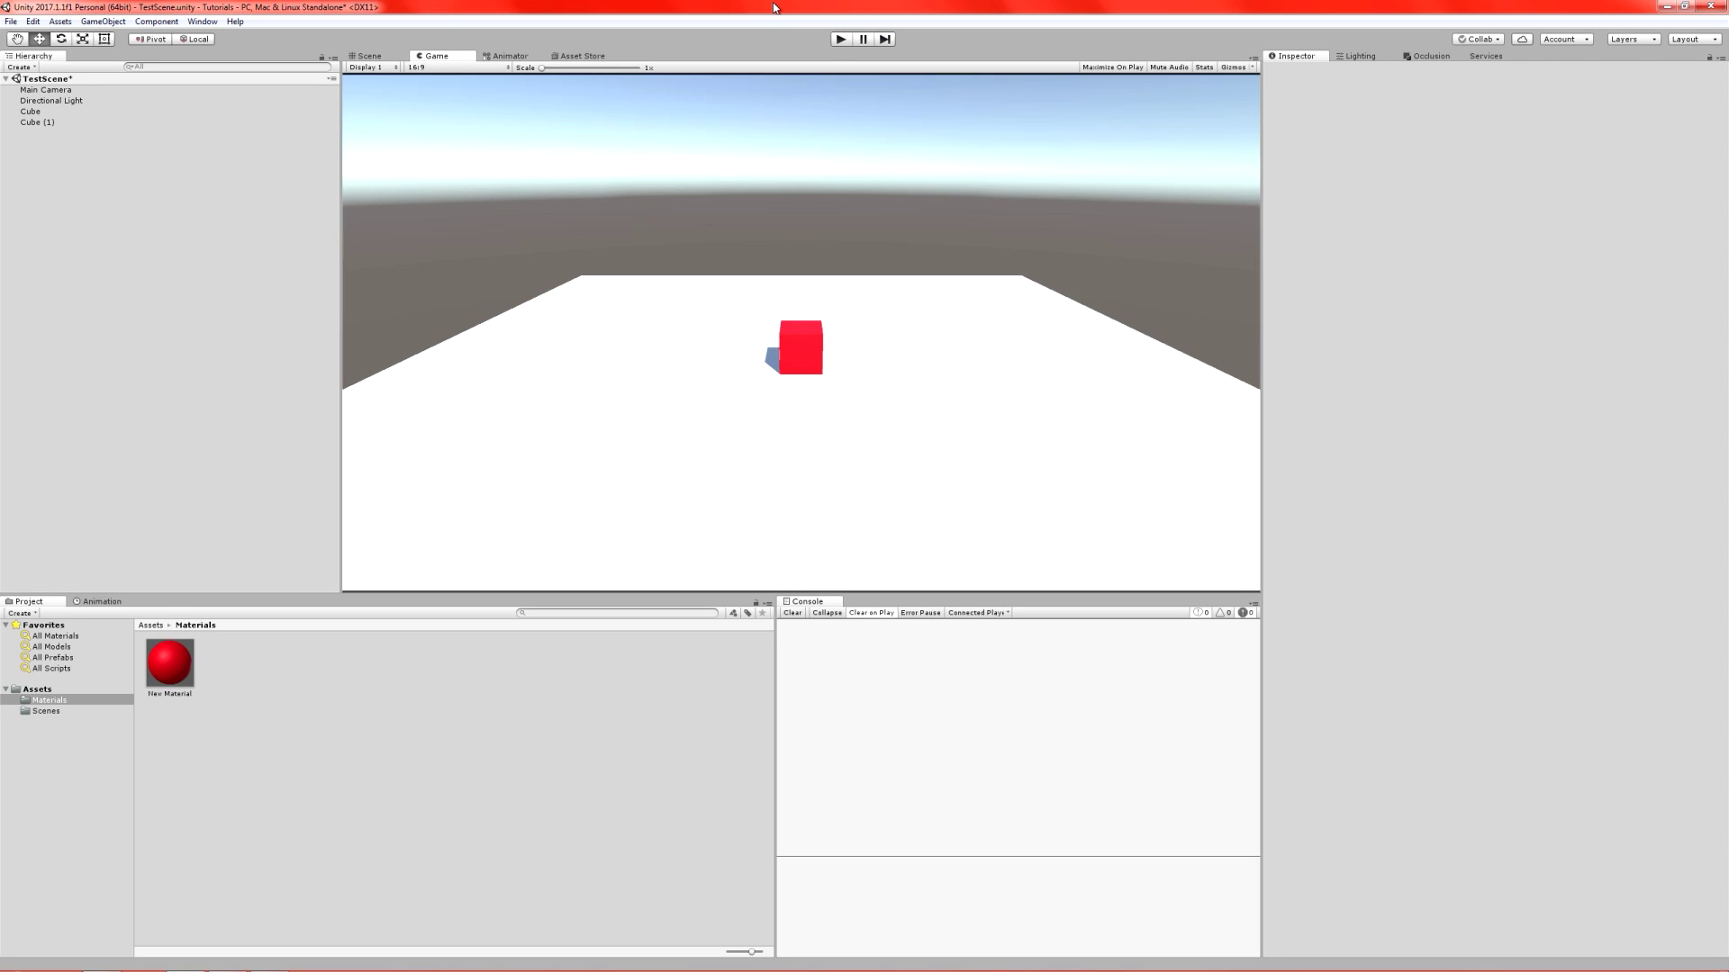
key(alt+Tab)
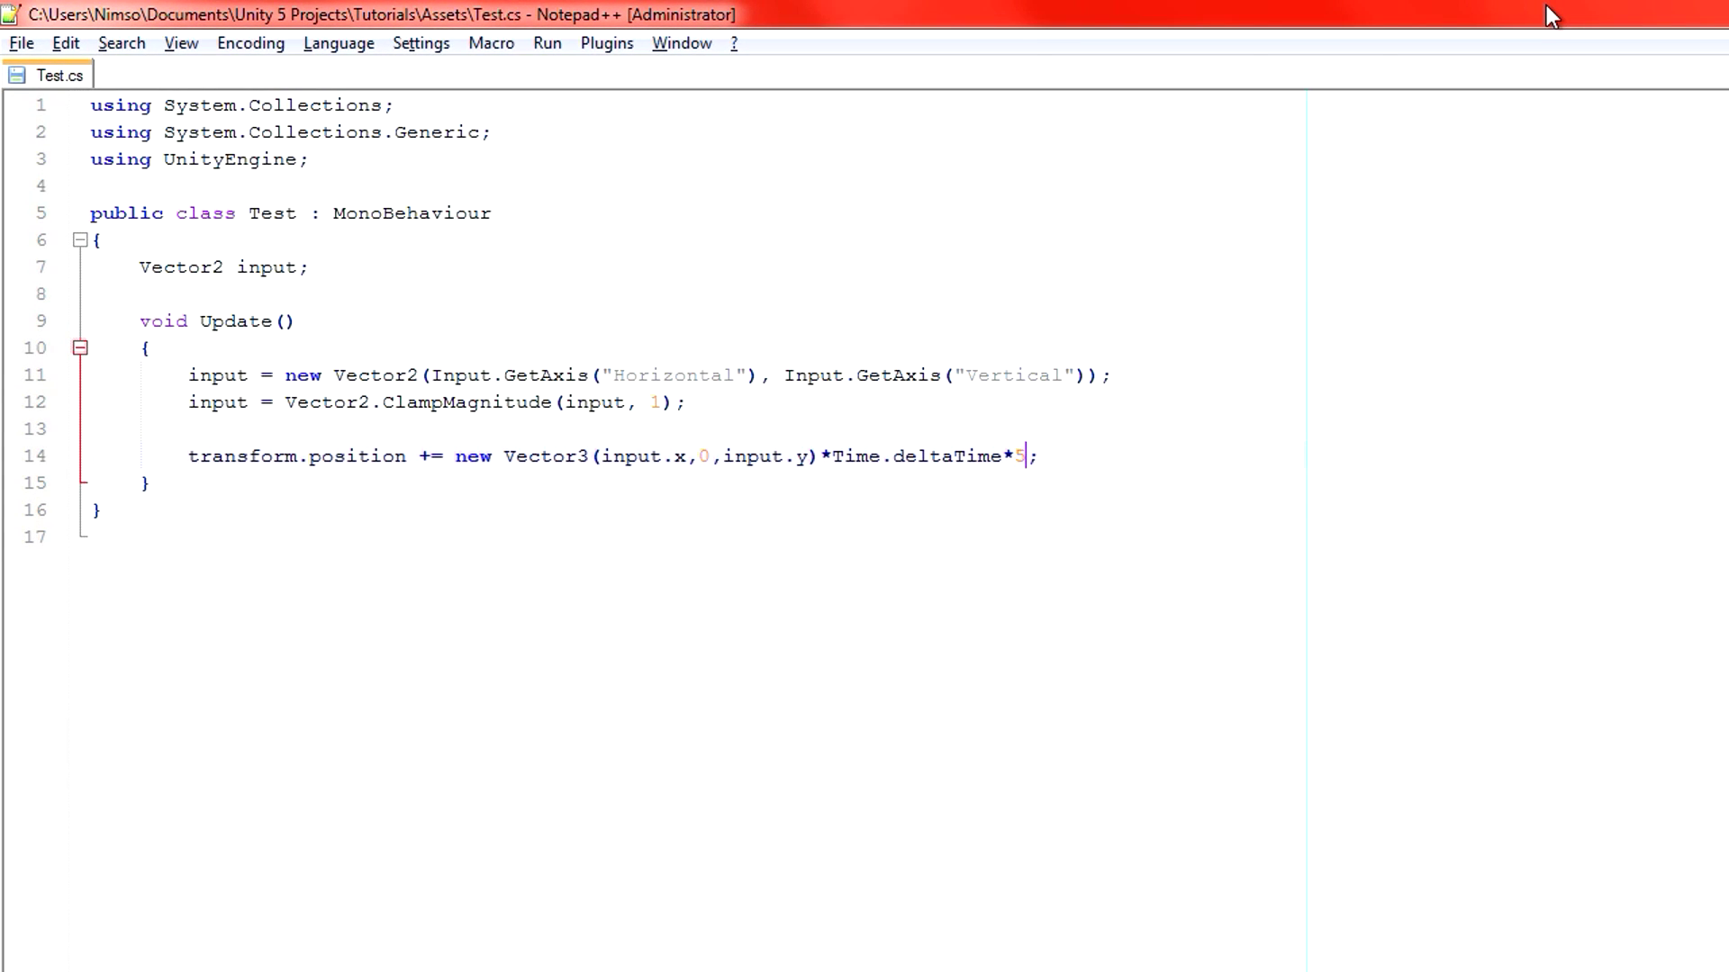